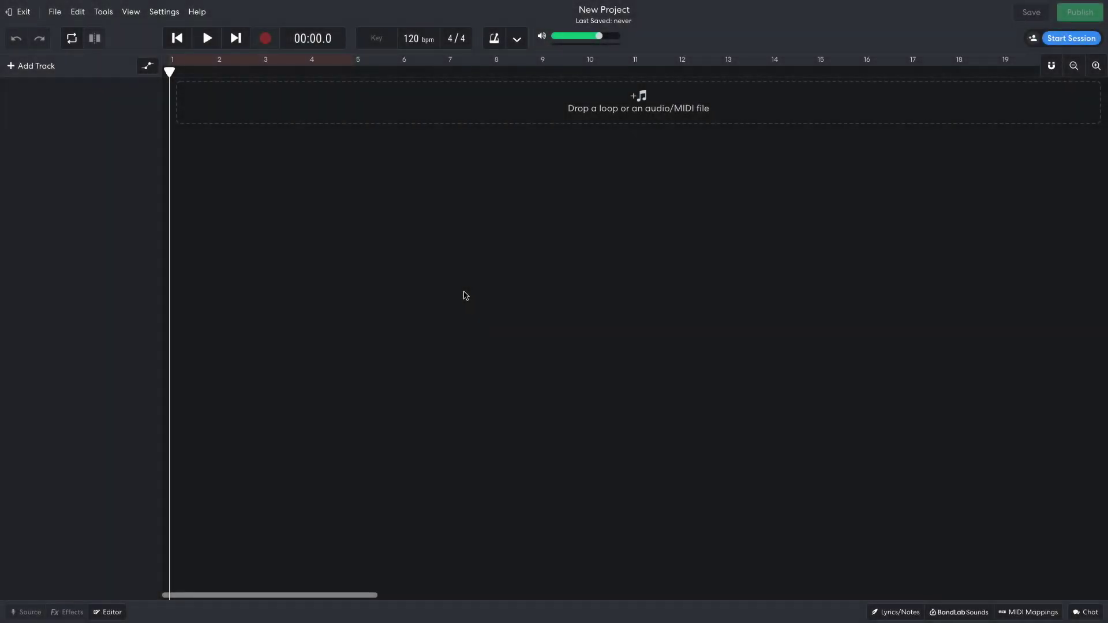
# Step: Set the project tempo to 140 bpm and its key to F major
pyautogui.click(410, 37)
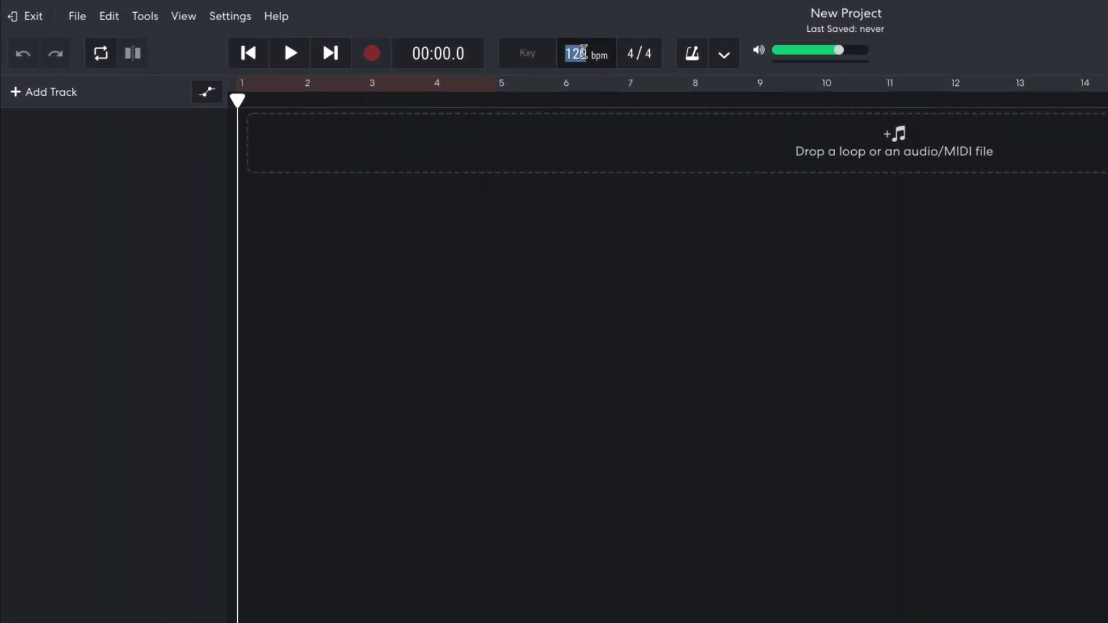
pyautogui.write('14')
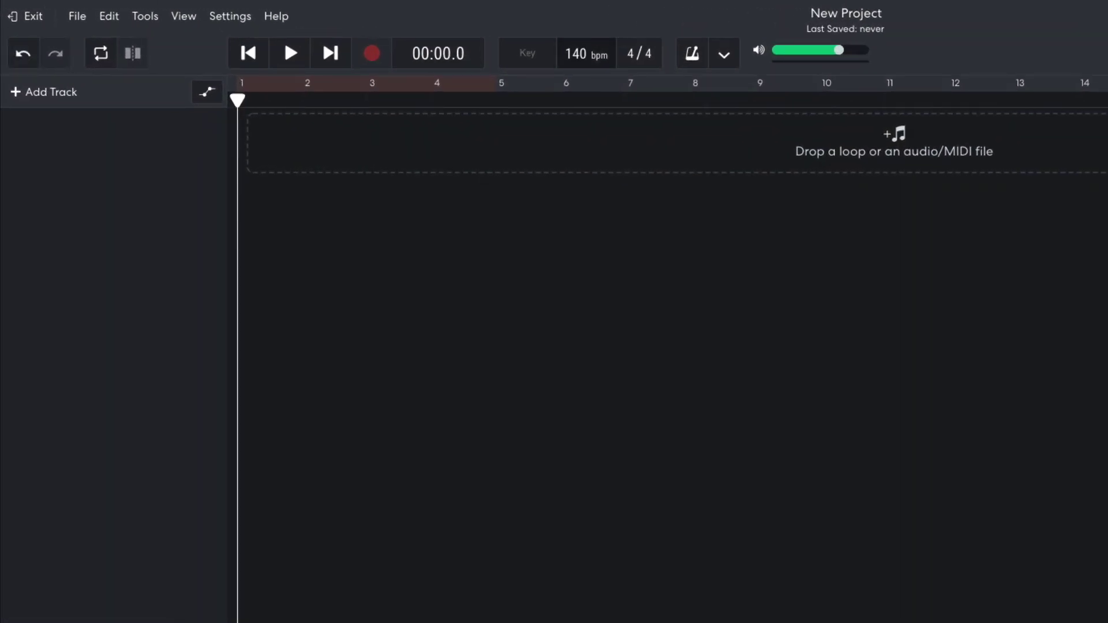
pyautogui.click(526, 57)
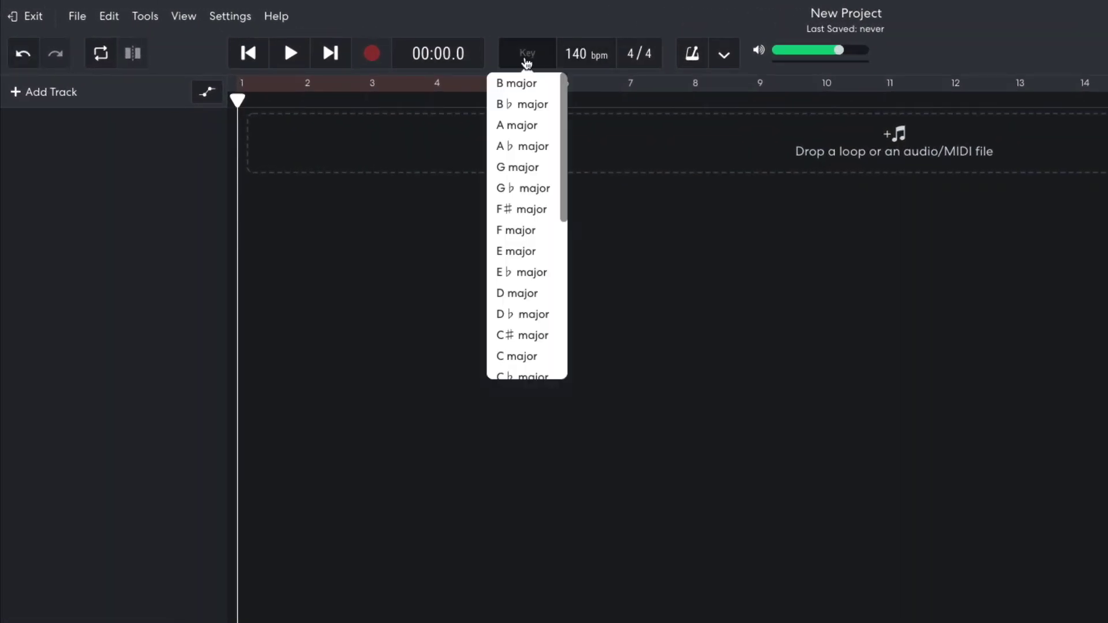
pyautogui.click(531, 230)
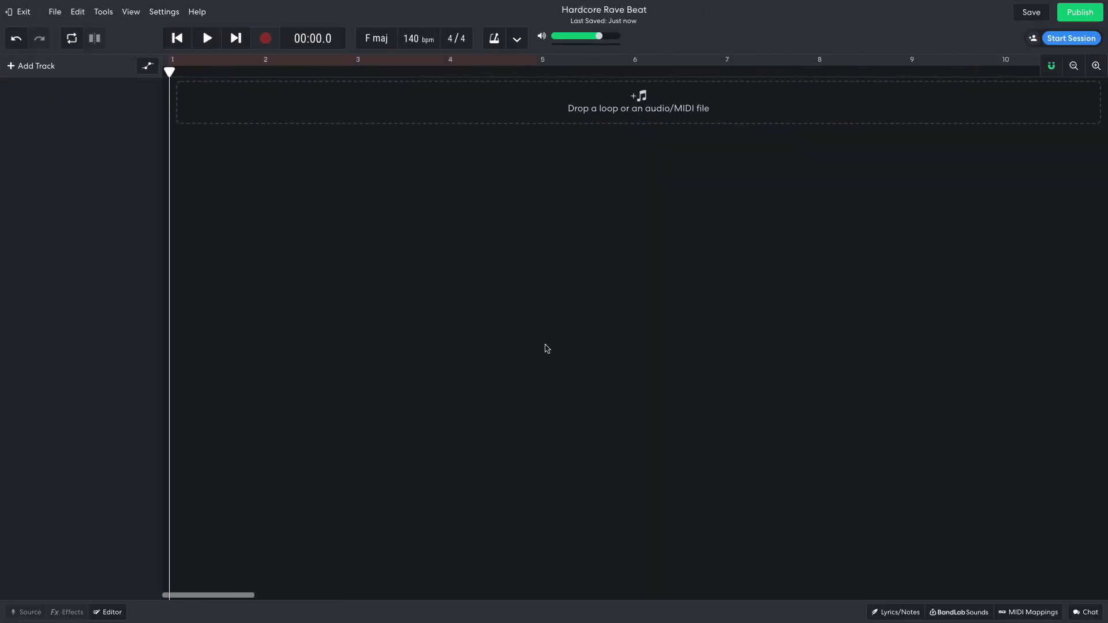
# Step: Search the BandLab Sounds library for "rave" and open the Rave 2020 pack
pyautogui.click(970, 614)
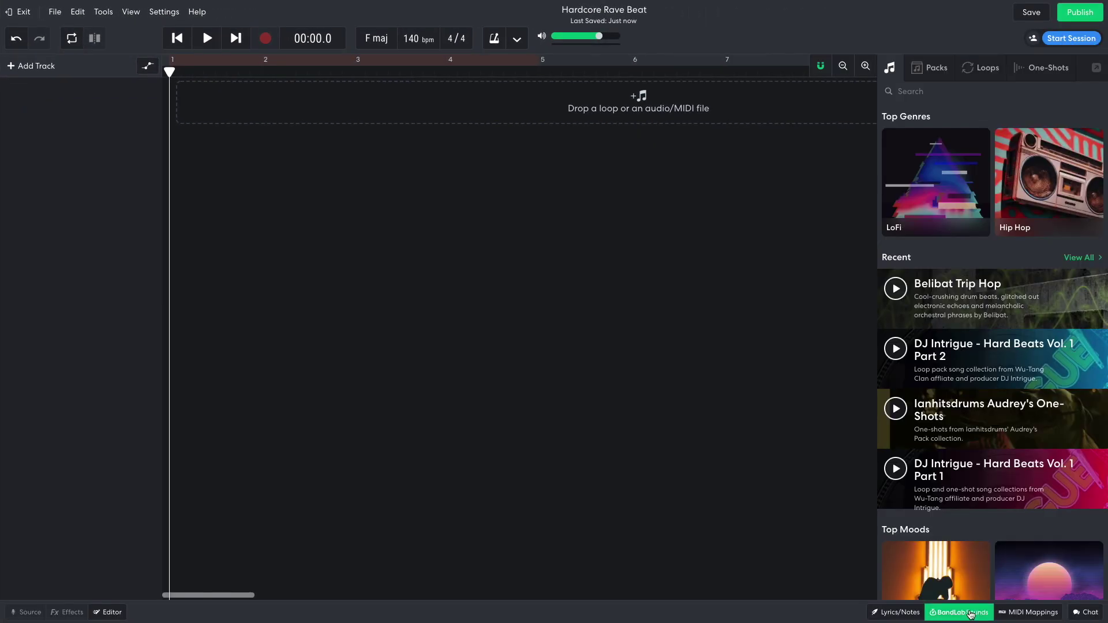
pyautogui.click(938, 90)
pyautogui.write('rave')
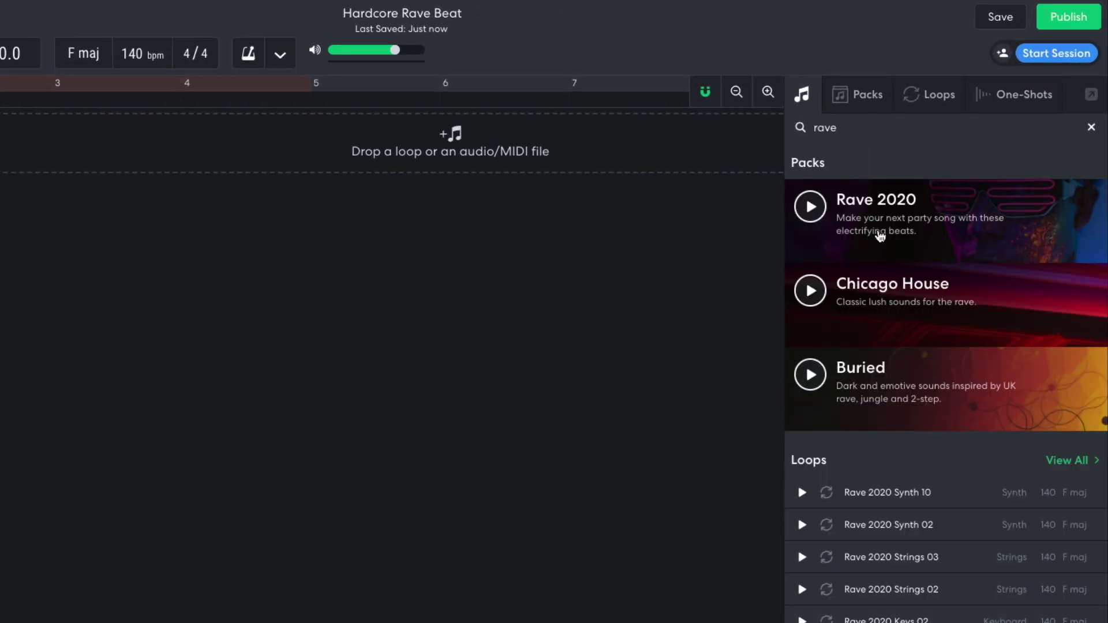
pyautogui.click(878, 234)
# Step: Place the Rave 2020 Beat 05 loop on a new track at bar 1 and play it back
pyautogui.scroll(-10, 922, 434)
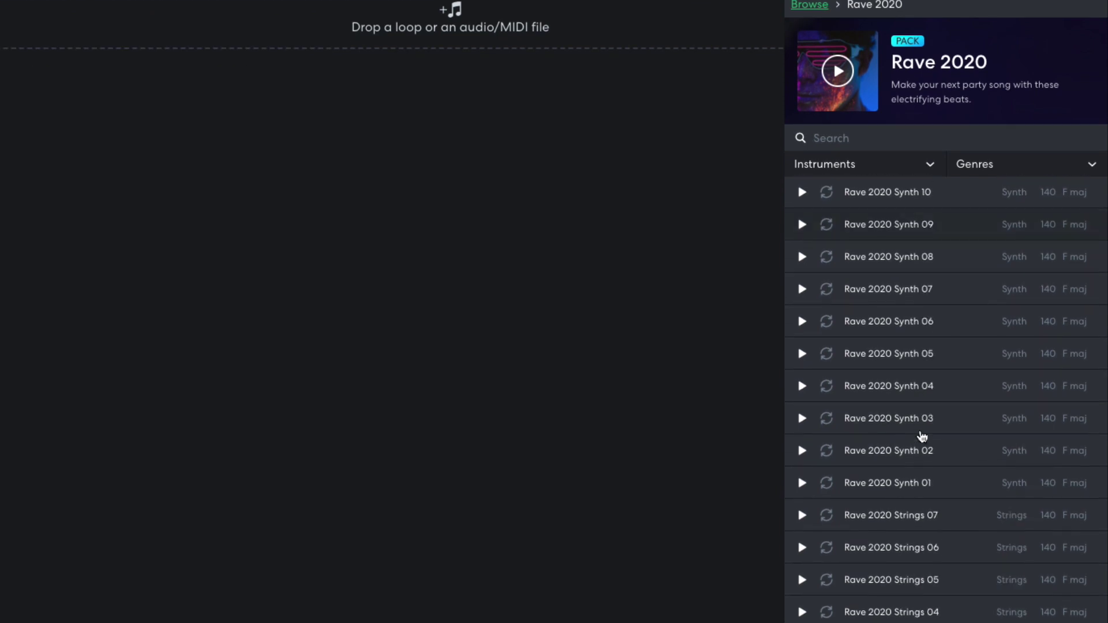
pyautogui.scroll(-10, 922, 433)
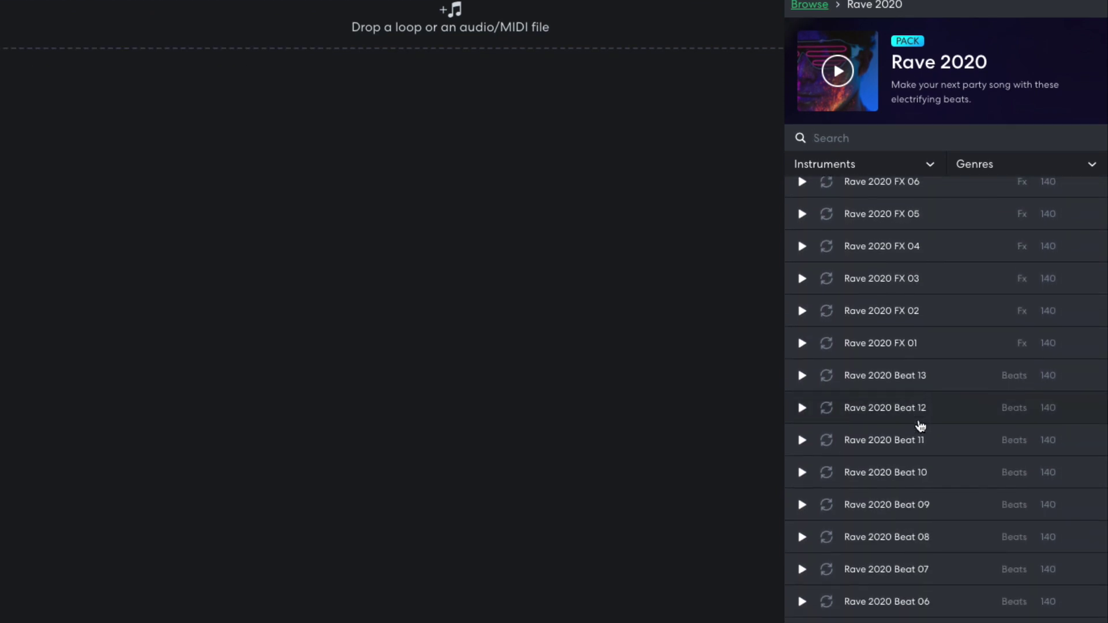
pyautogui.moveTo(904, 428); pyautogui.dragTo(178, 110)
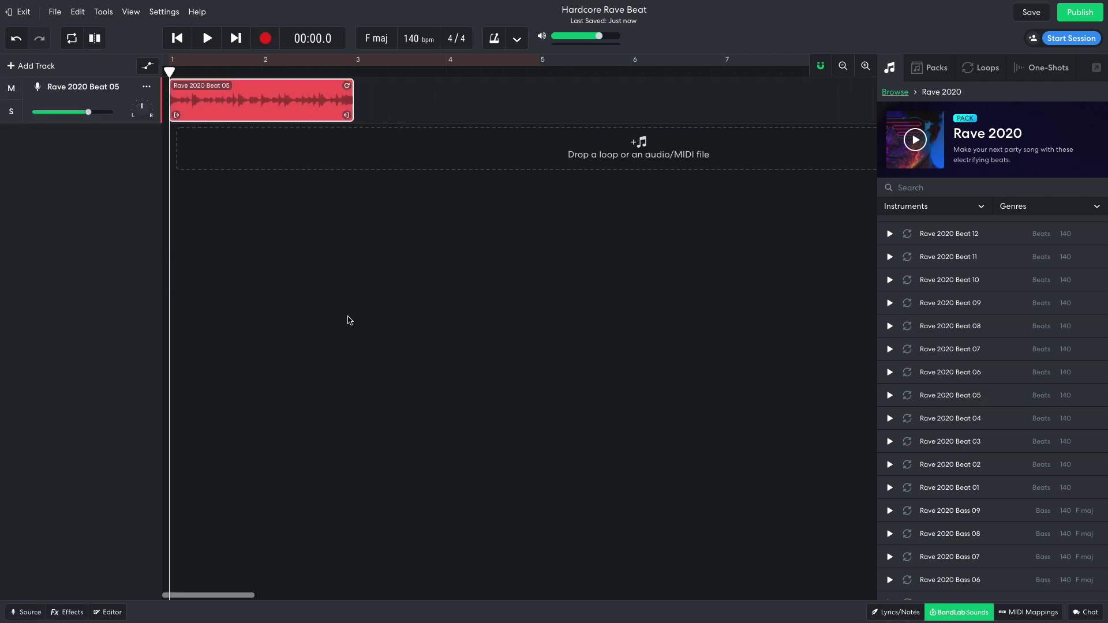
pyautogui.press('space')
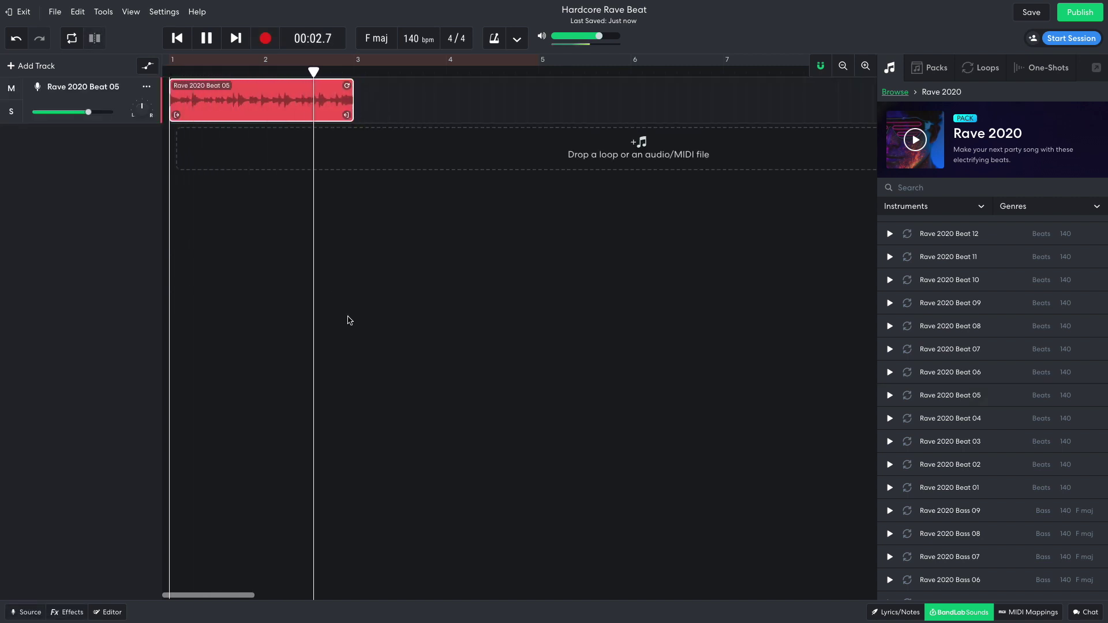
pyautogui.press('space')
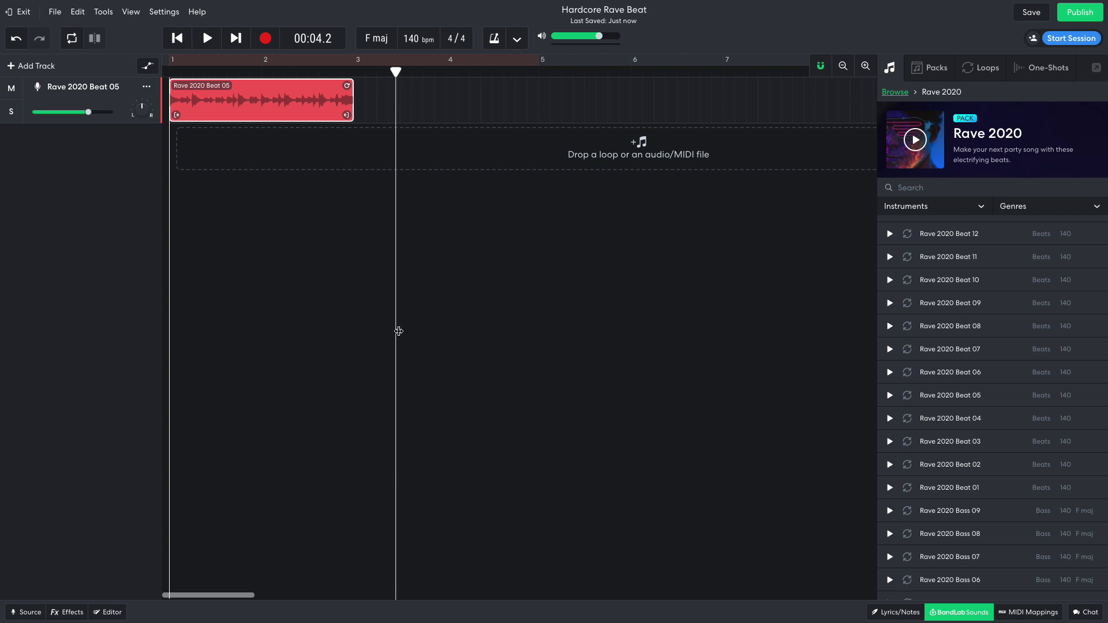
# Step: Place the Rave 2020 Beat 01 loop on a second track at bar 1 and play both loops from the start
pyautogui.moveTo(939, 487); pyautogui.dragTo(225, 154)
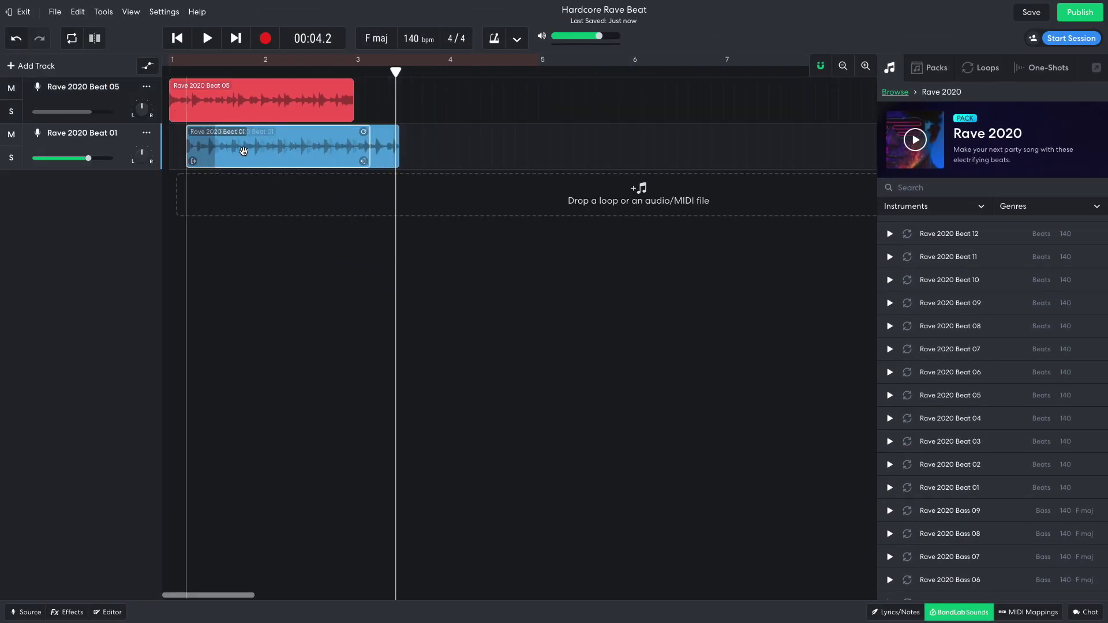
pyautogui.click(170, 40)
pyautogui.press('space')
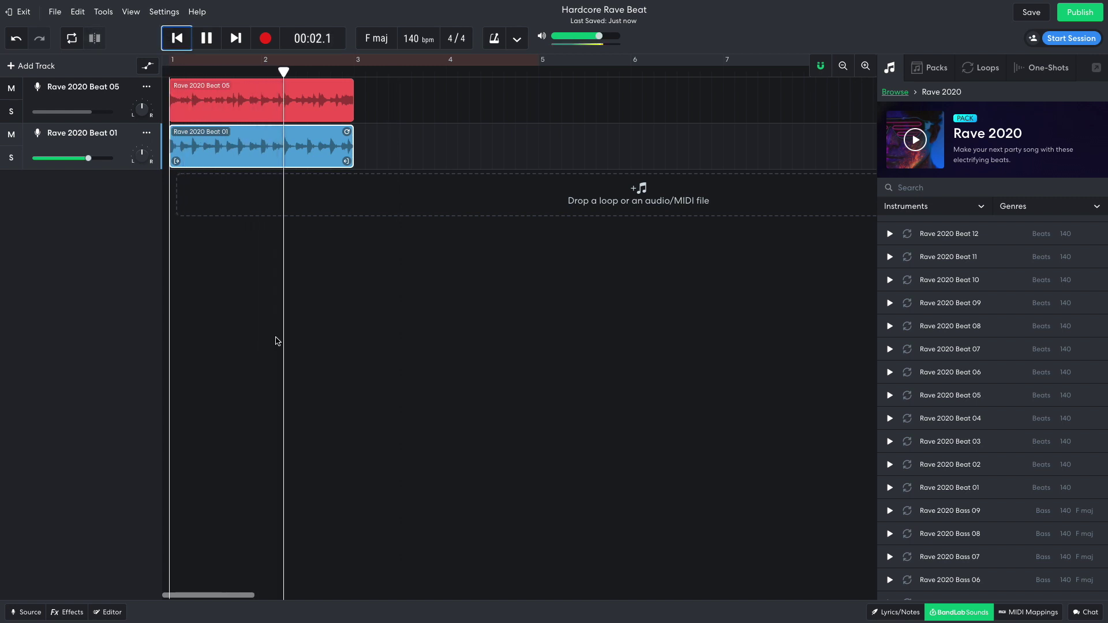
pyautogui.press('space')
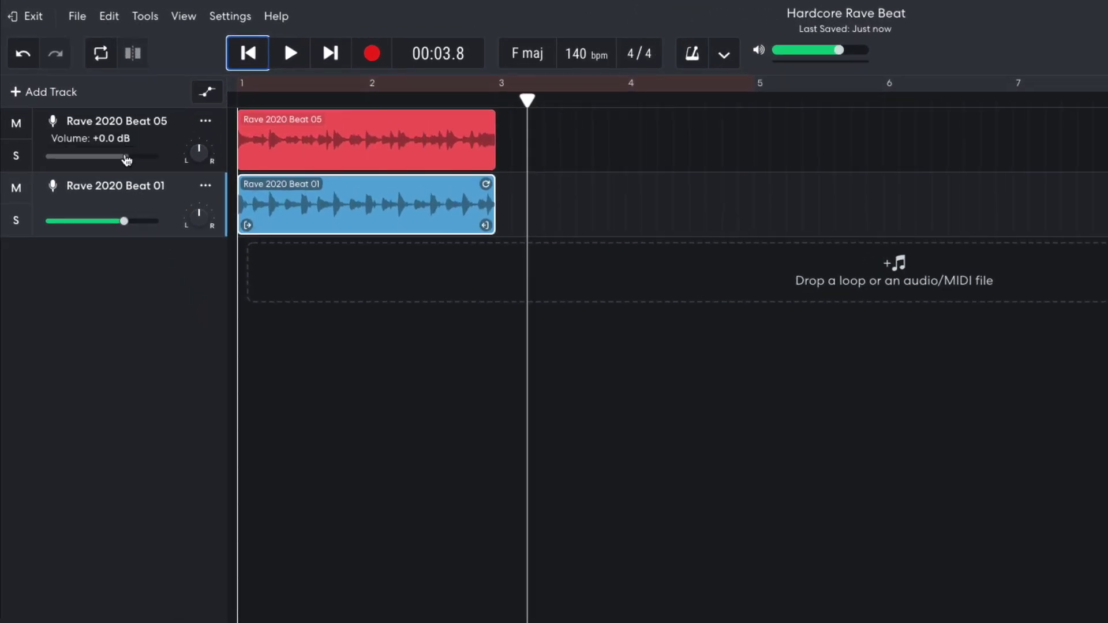
# Step: Lower the Rave 2020 Beat 05 track's volume, set the Beat 01 track to -3.0 dB, and play the mix from the start
pyautogui.moveTo(126, 160); pyautogui.dragTo(112, 163)
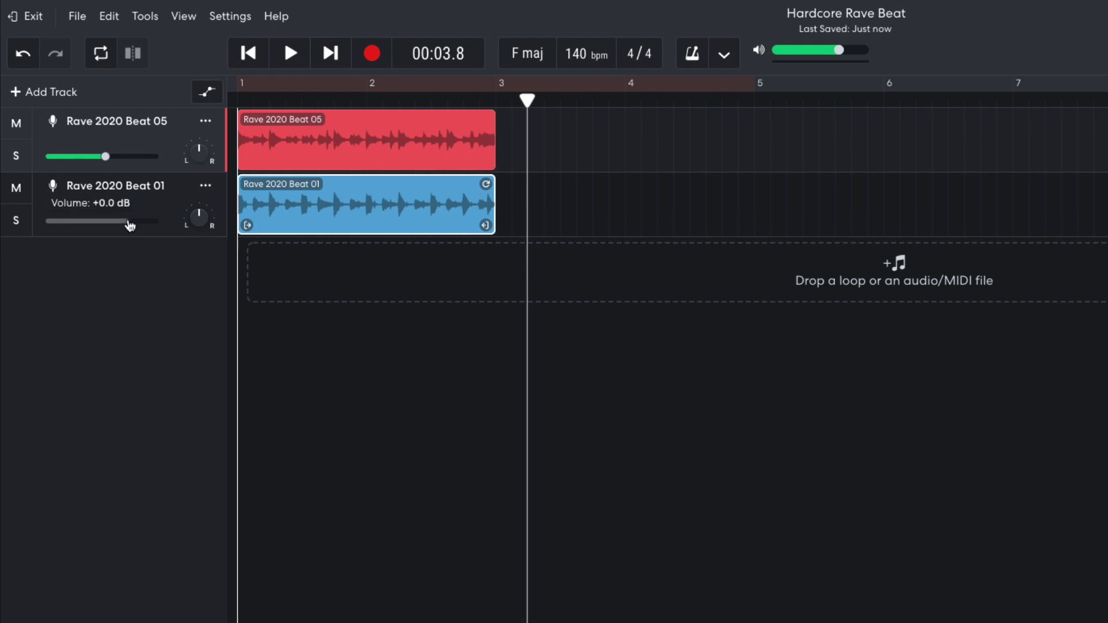
pyautogui.moveTo(129, 222); pyautogui.dragTo(118, 224)
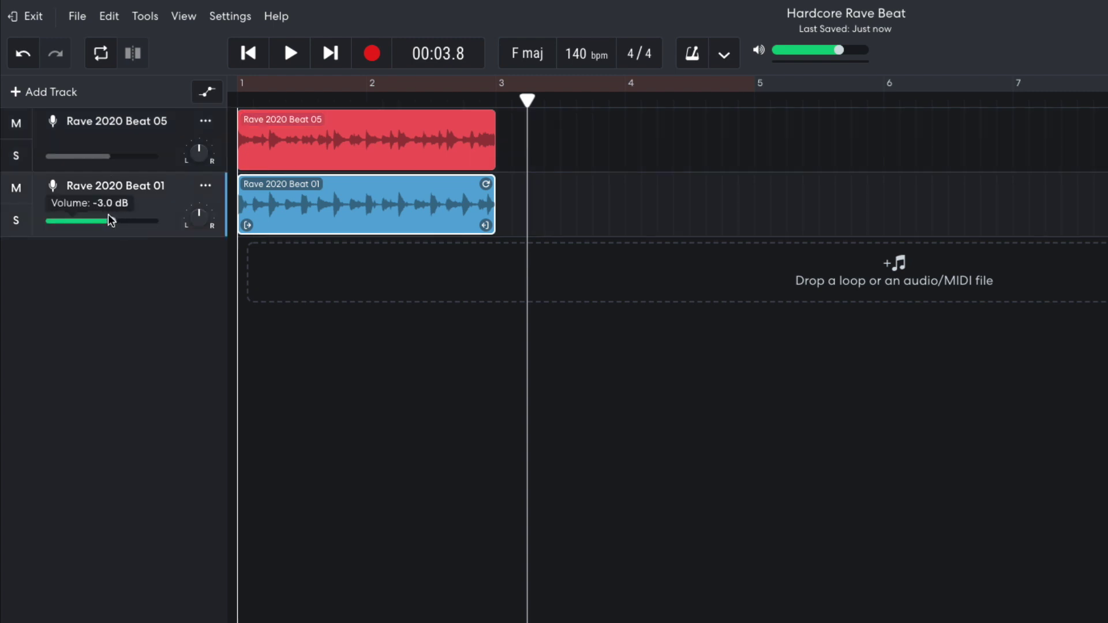
pyautogui.click(248, 53)
pyautogui.press('space')
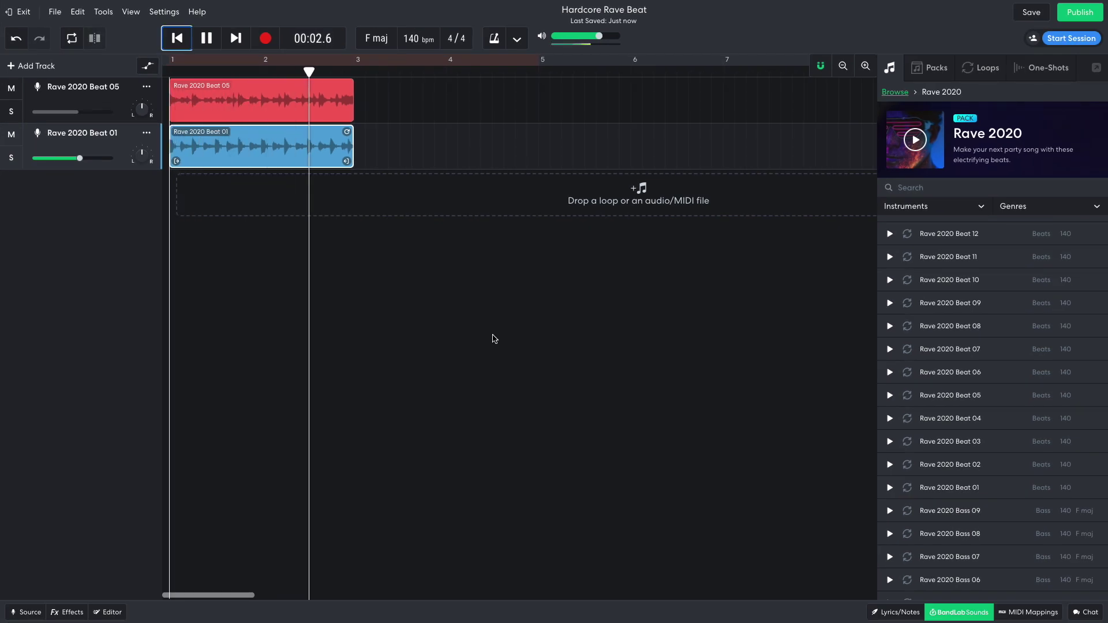
pyautogui.press('space')
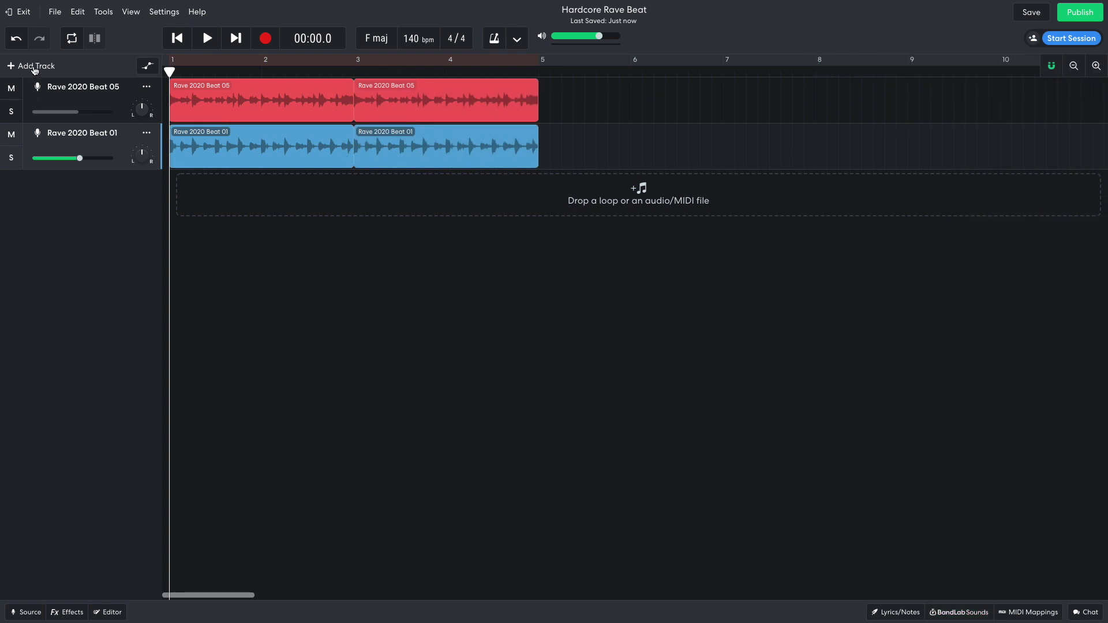
# Step: Add an instrument track using the Studio Grand piano and lower the new track's volume
pyautogui.click(32, 67)
pyautogui.click(410, 239)
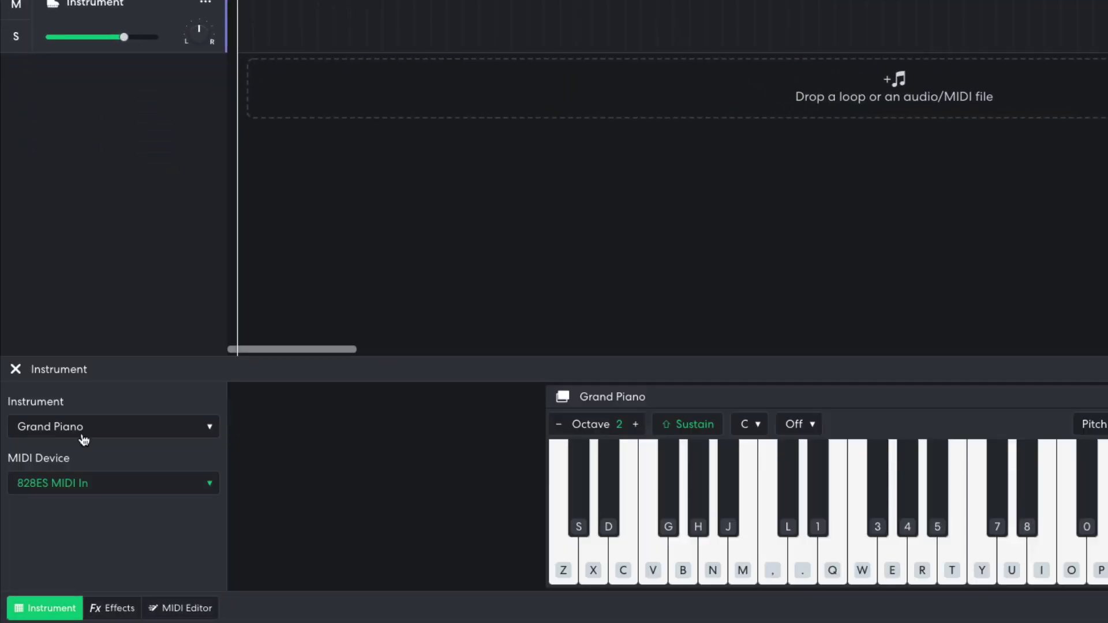
pyautogui.click(84, 439)
pyautogui.moveTo(89, 427)
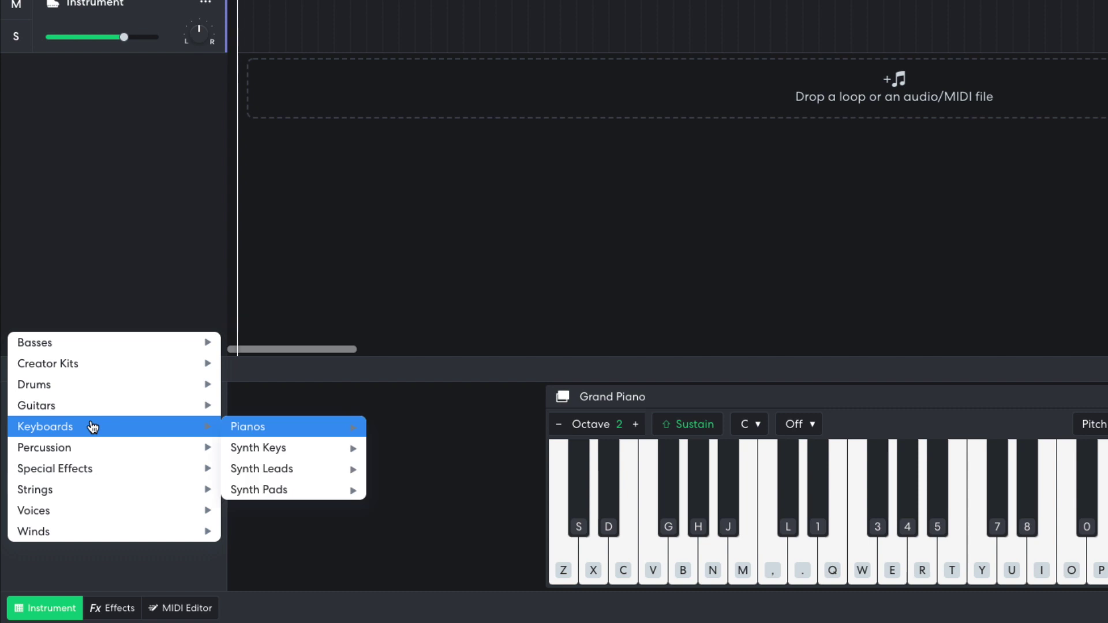
pyautogui.moveTo(268, 436)
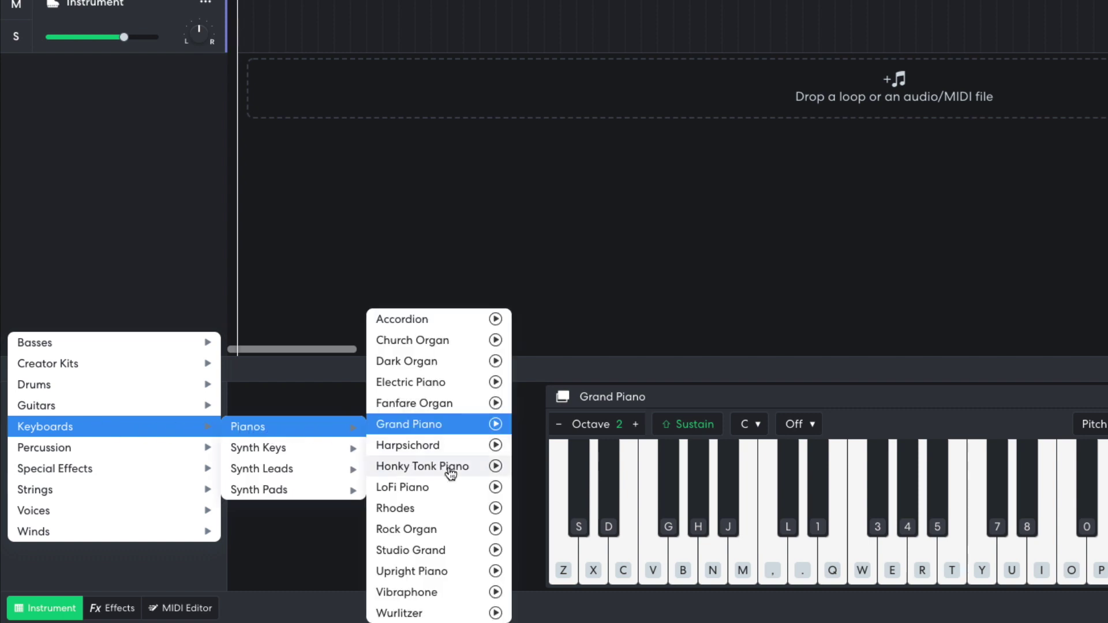
pyautogui.click(440, 549)
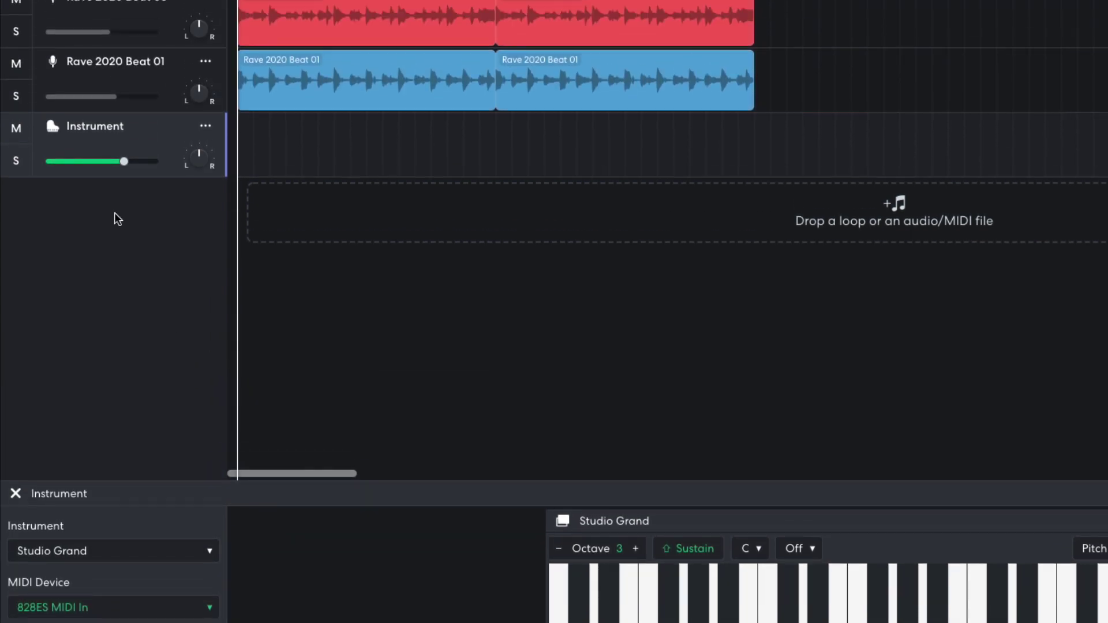
pyautogui.moveTo(124, 63); pyautogui.dragTo(110, 63)
pyautogui.moveTo(98, 164); pyautogui.dragTo(79, 163)
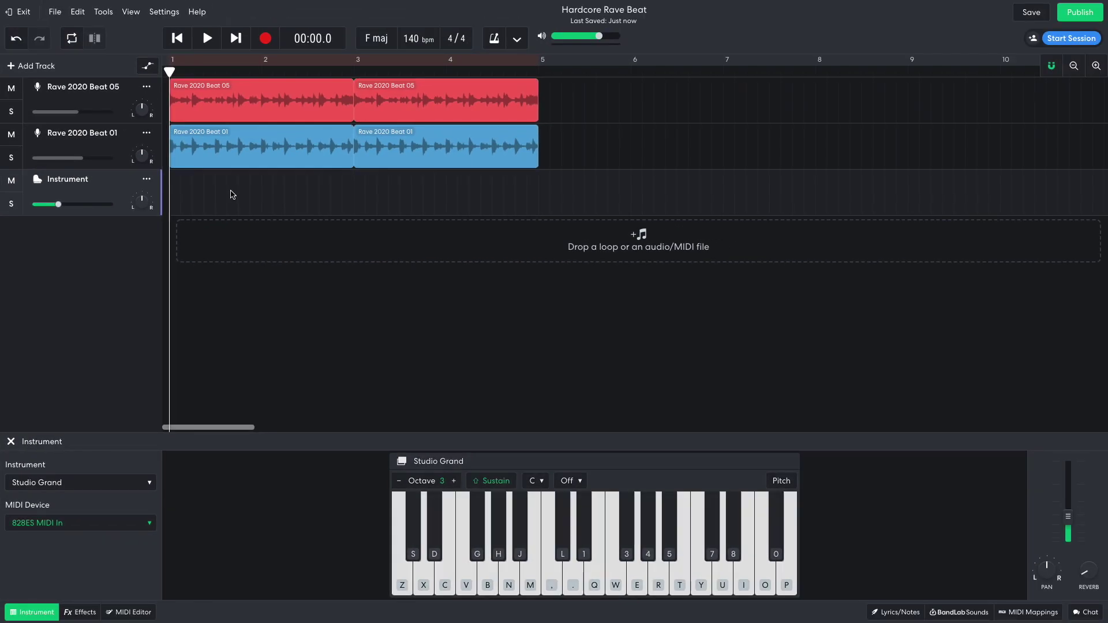
# Step: Create a four-bar MIDI region at bar 1 on the instrument track, enter a chord-and-bass pattern in bars 1 and 2, and play it
pyautogui.doubleClick(323, 142)
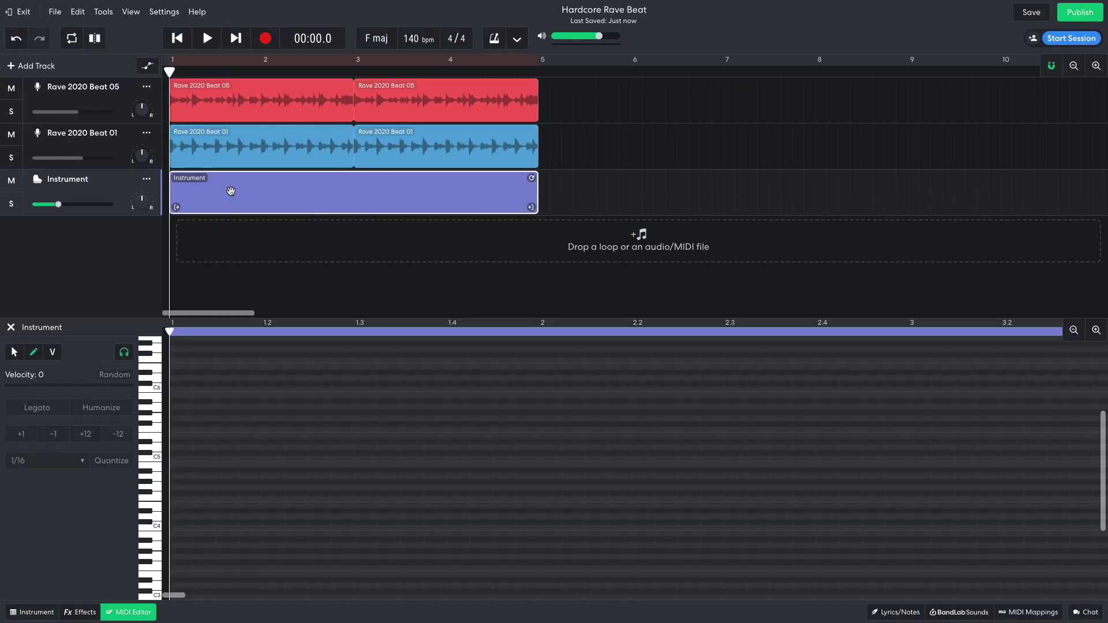
pyautogui.hotkey('ctrl', 'z')
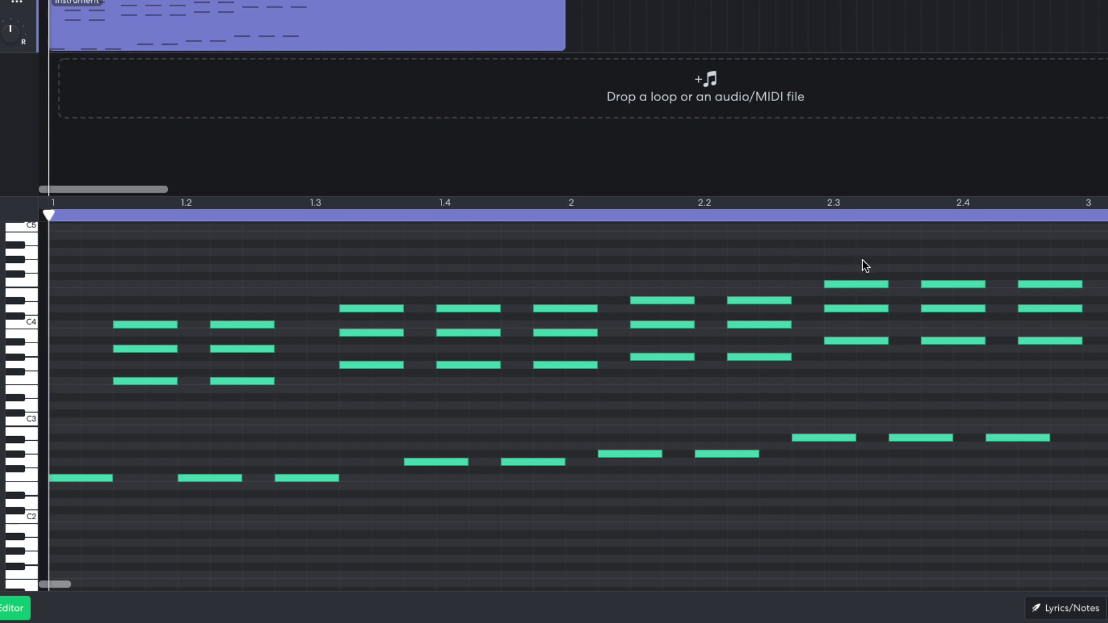
pyautogui.press('space')
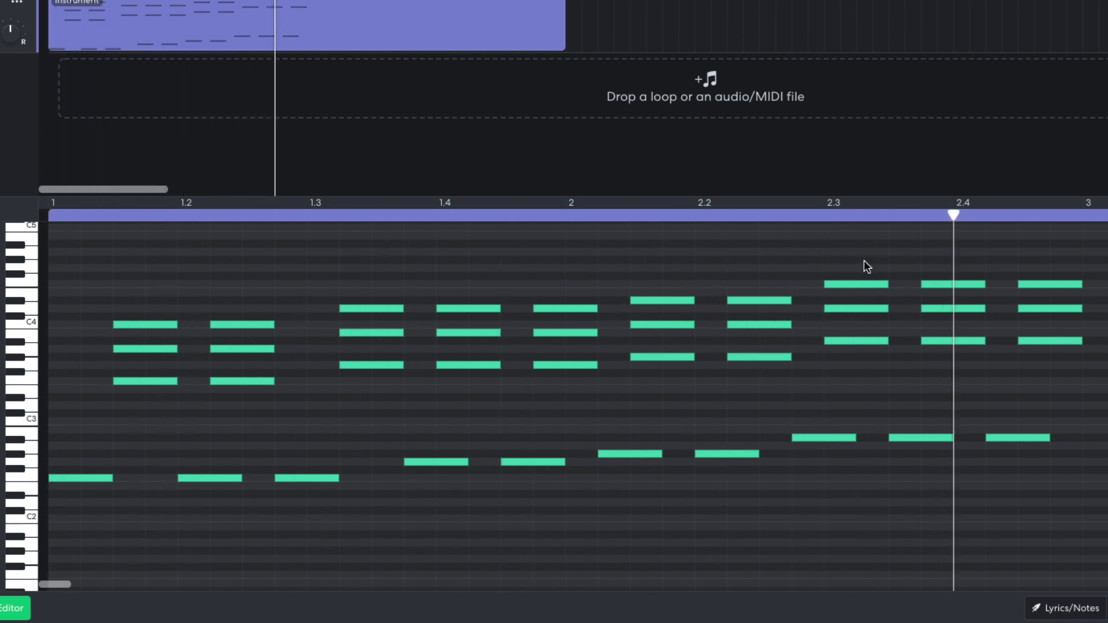
pyautogui.press('space')
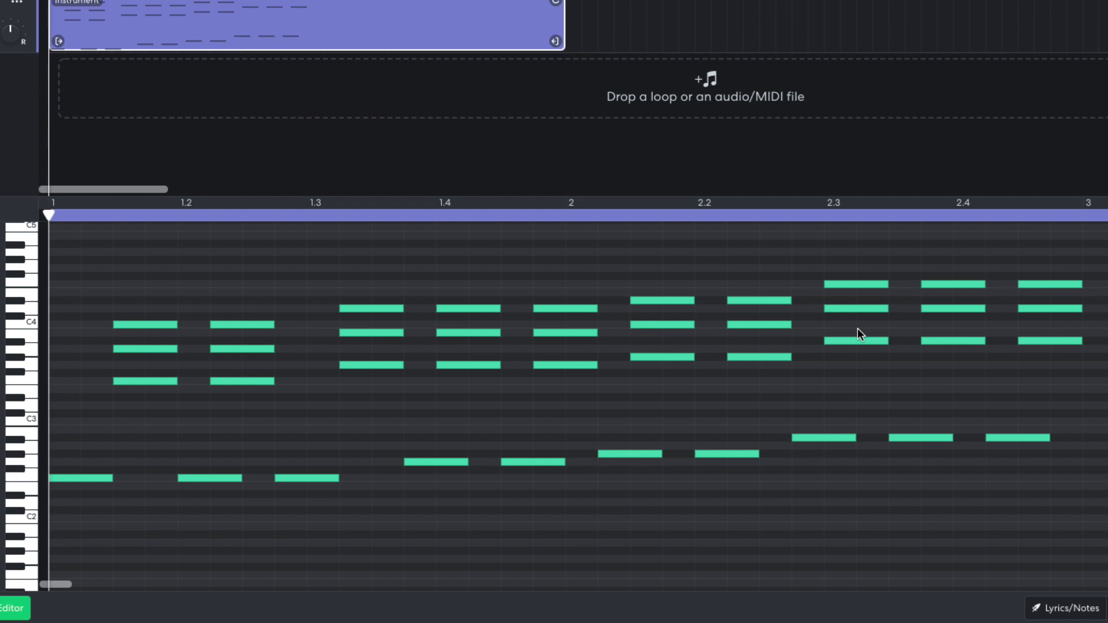
# Step: Raise the middle notes of the first two chords in the last chord group of bar 2 by one semitone and play the pattern
pyautogui.moveTo(857, 328); pyautogui.dragTo(945, 306)
pyautogui.press('Up')
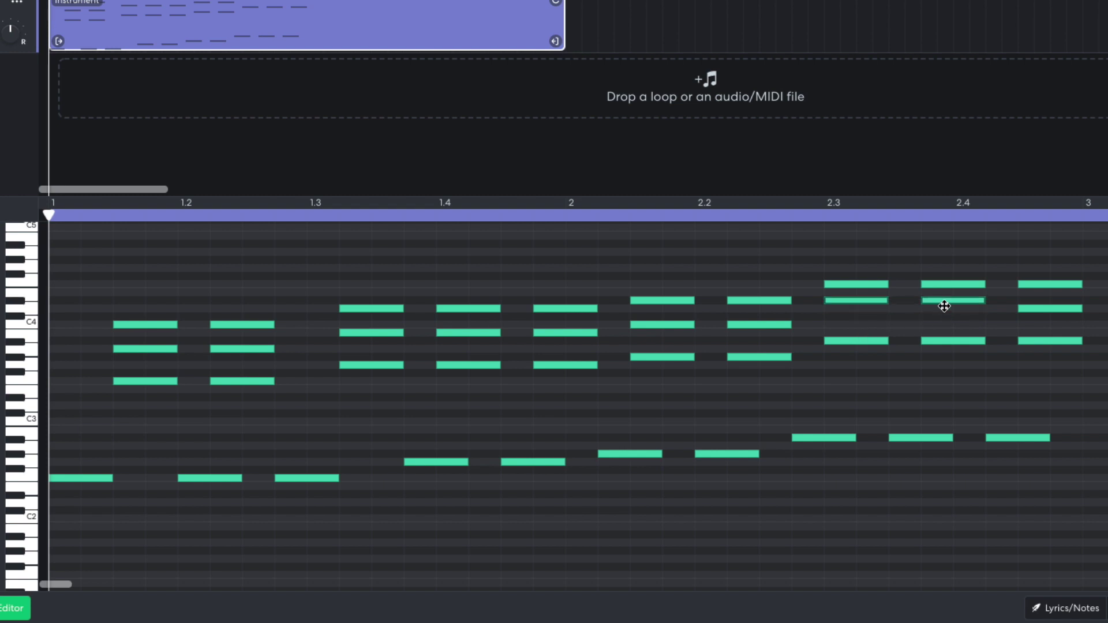
pyautogui.press('space')
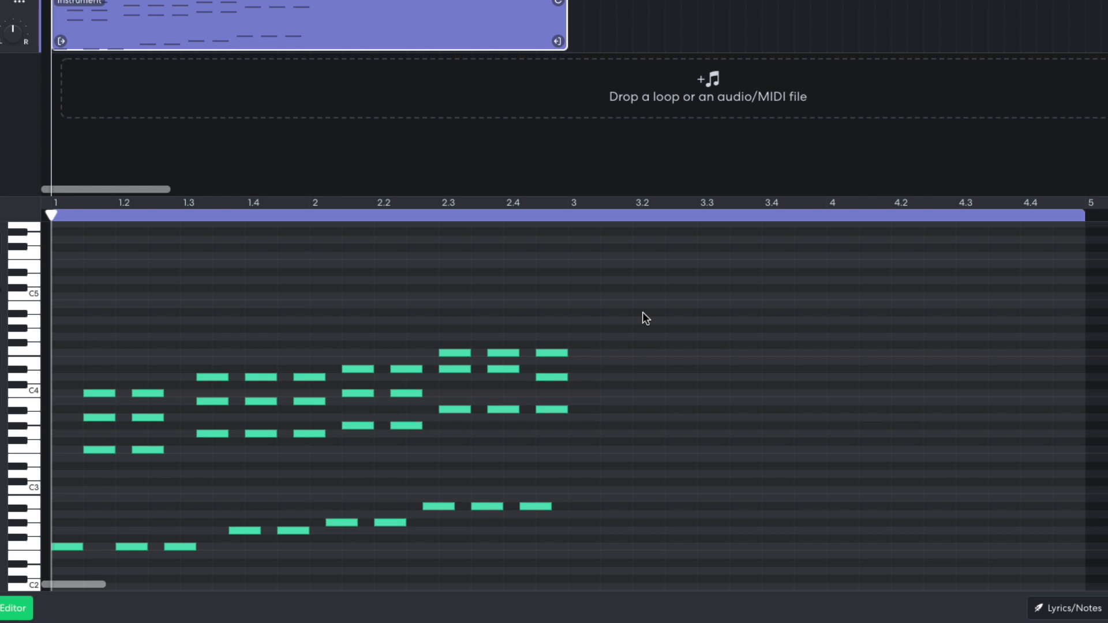
# Step: Duplicate the two-bar piano pattern into bars 3 and 4, raise the top note at 4.3 by two semitones, and play it
pyautogui.moveTo(643, 312); pyautogui.dragTo(585, 547)
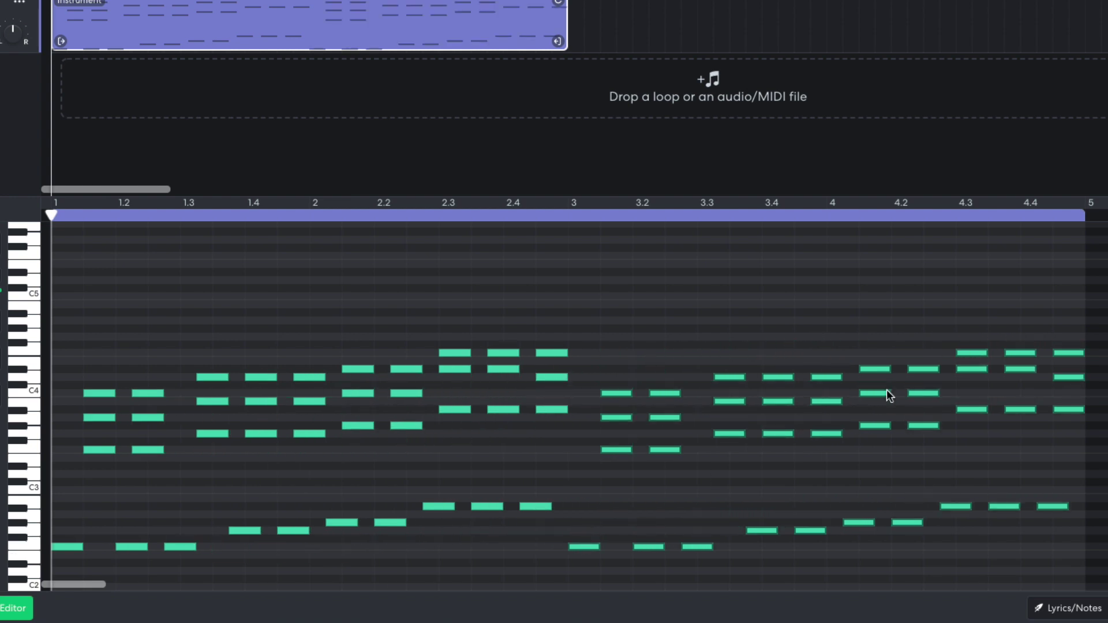
pyautogui.click(1012, 312)
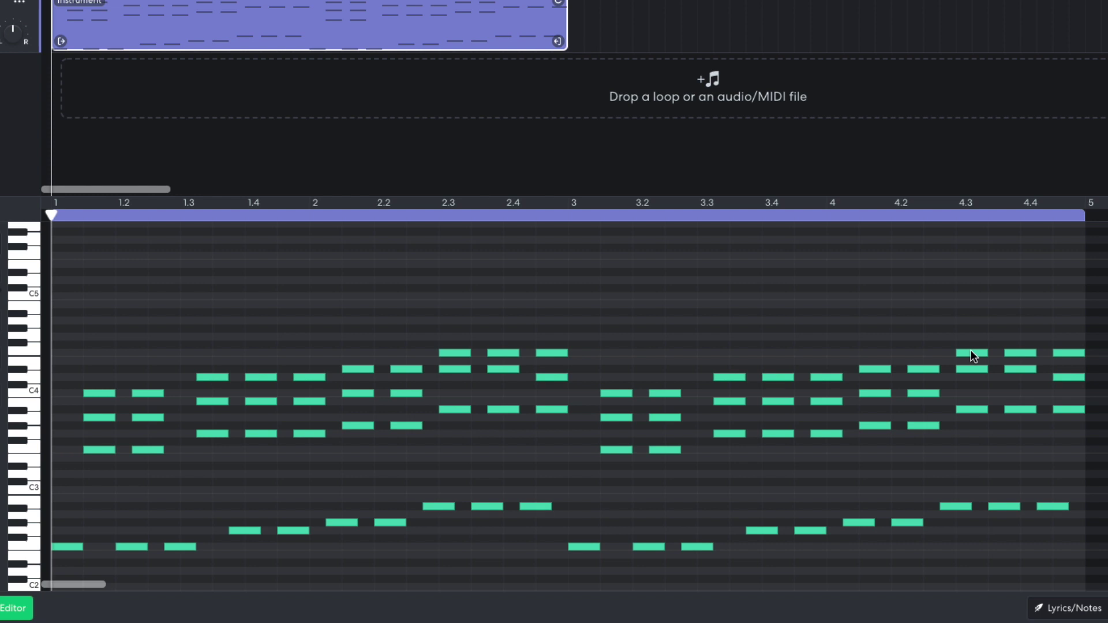
pyautogui.moveTo(970, 352); pyautogui.dragTo(972, 341)
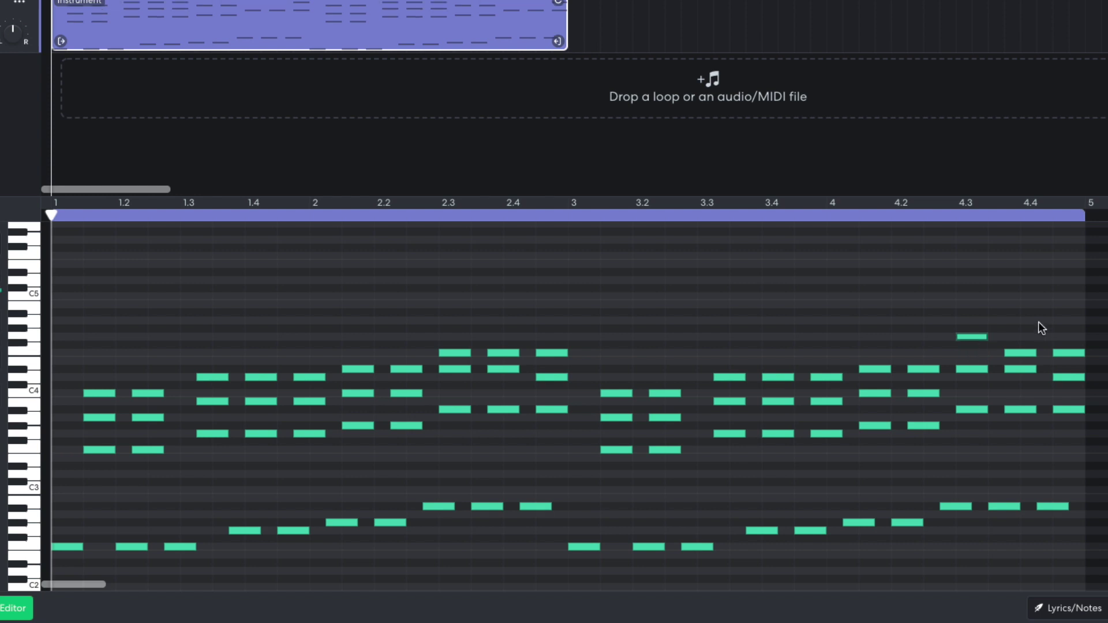
pyautogui.press('space')
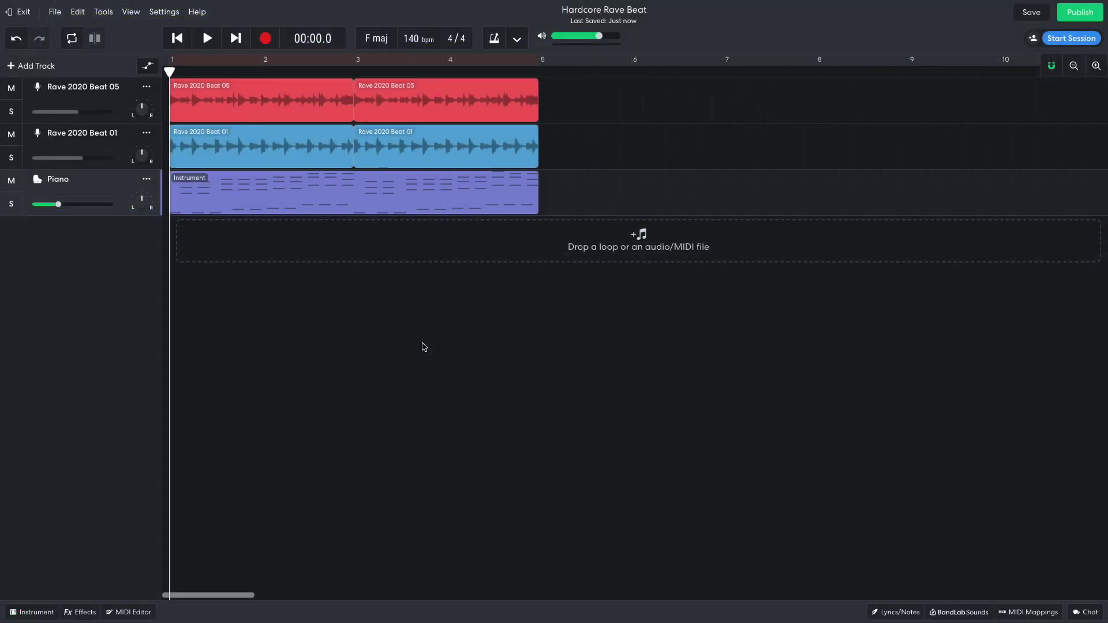
# Step: Add an ST Chorus effect to the Piano track, adjust its rate and depth, and play the four bars
pyautogui.click(81, 611)
pyautogui.click(294, 509)
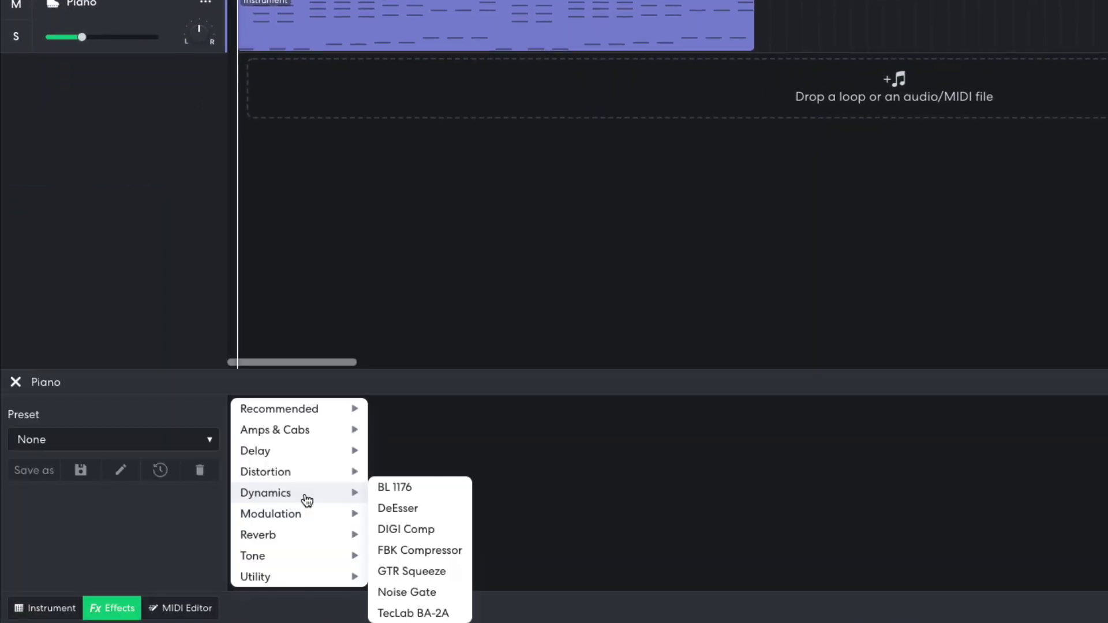
pyautogui.moveTo(301, 514)
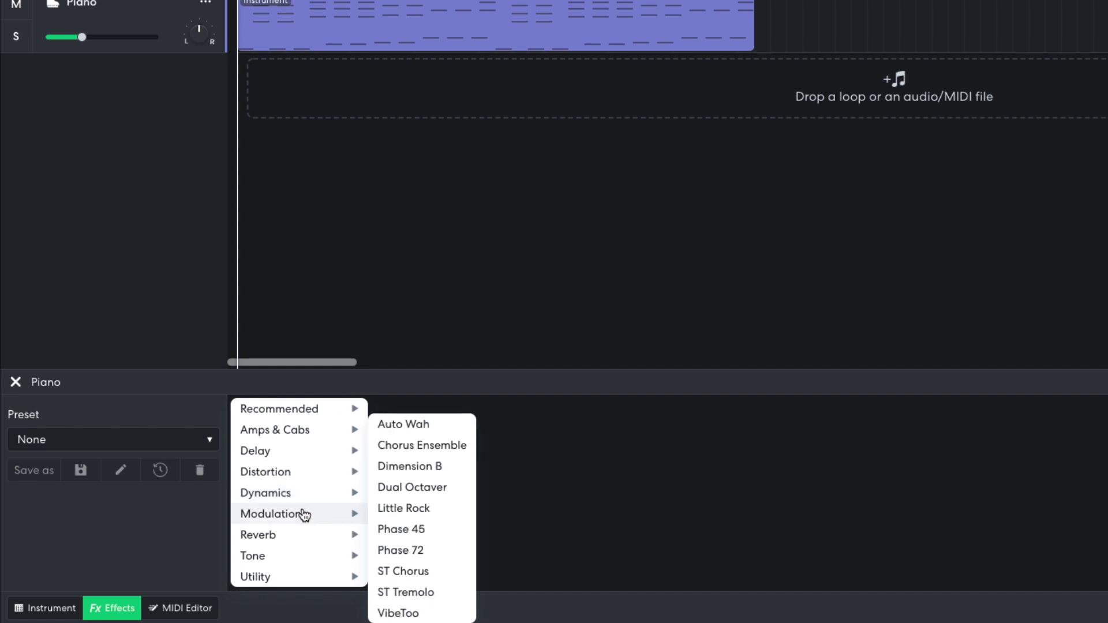
pyautogui.click(413, 572)
pyautogui.moveTo(298, 489)
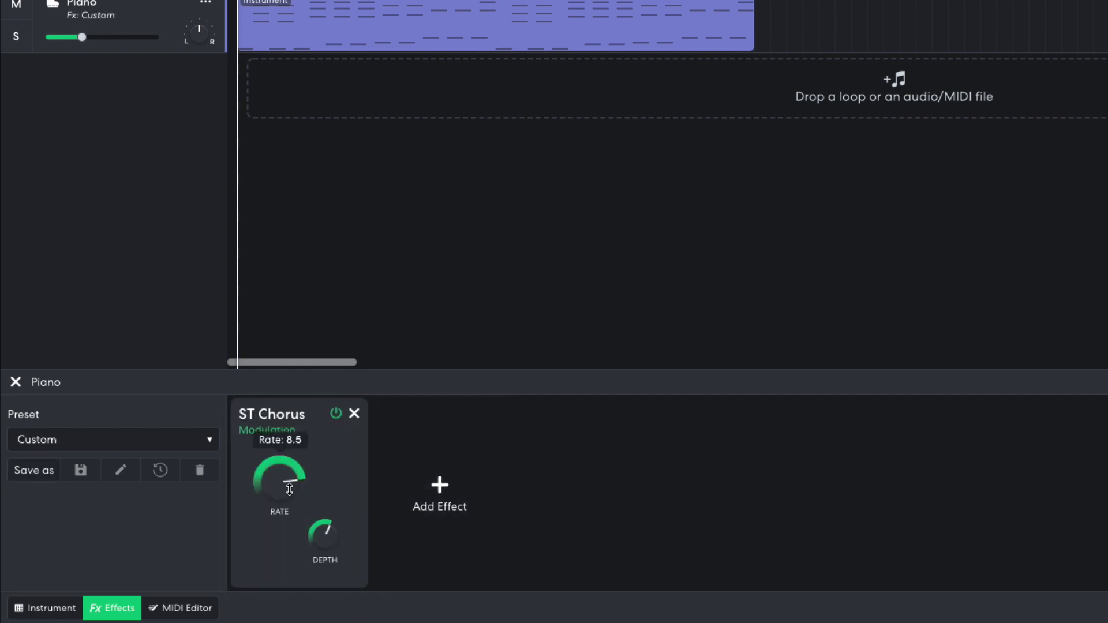
pyautogui.moveTo(331, 536)
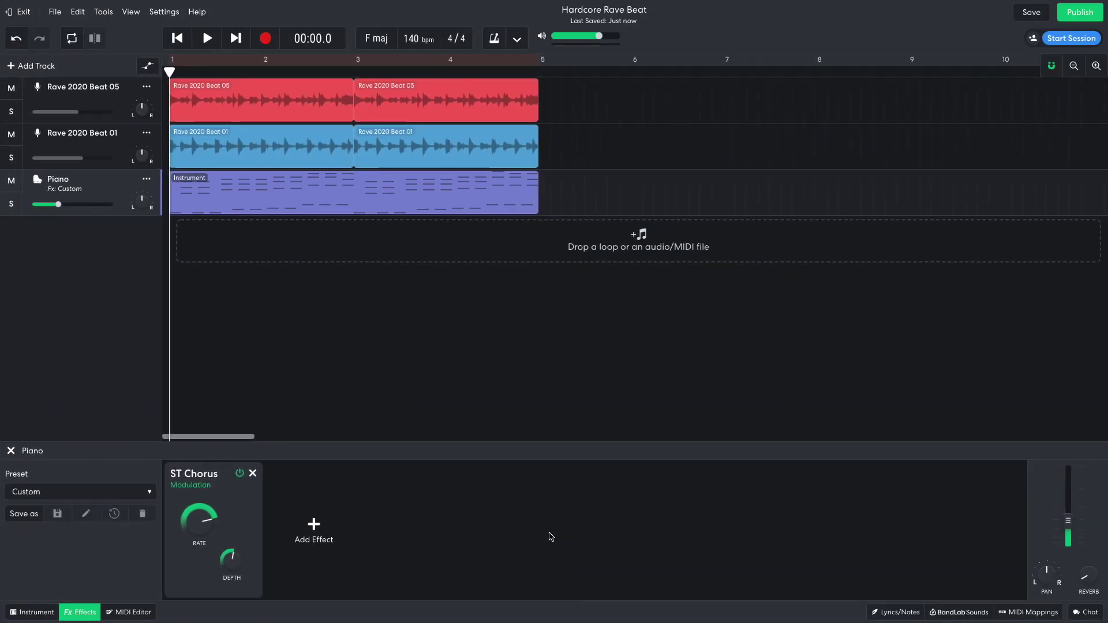
pyautogui.press('space')
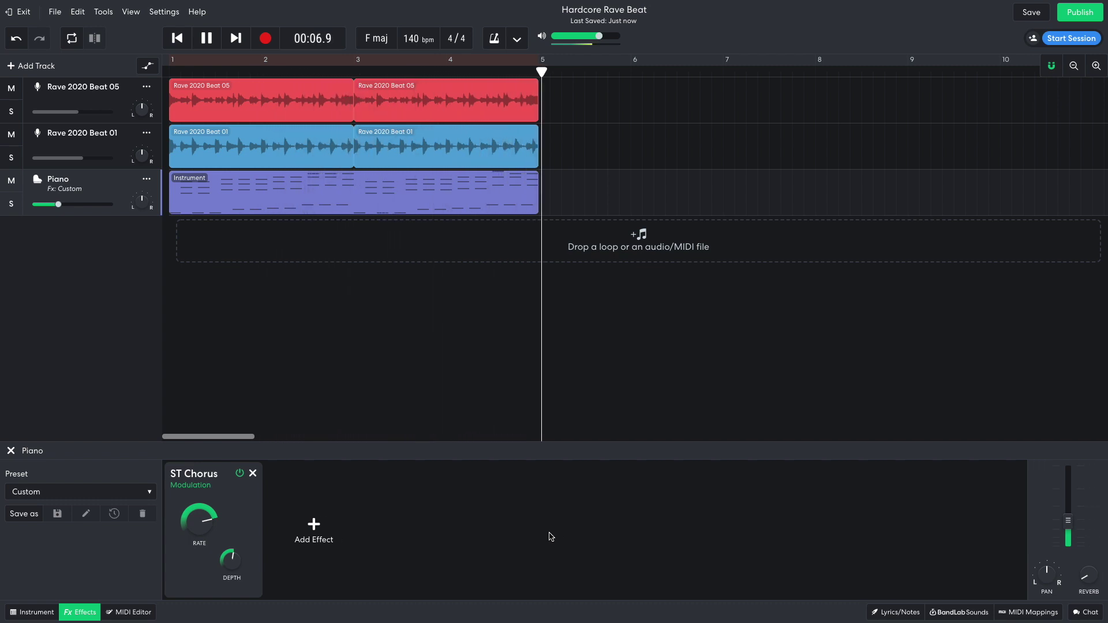
pyautogui.press('space')
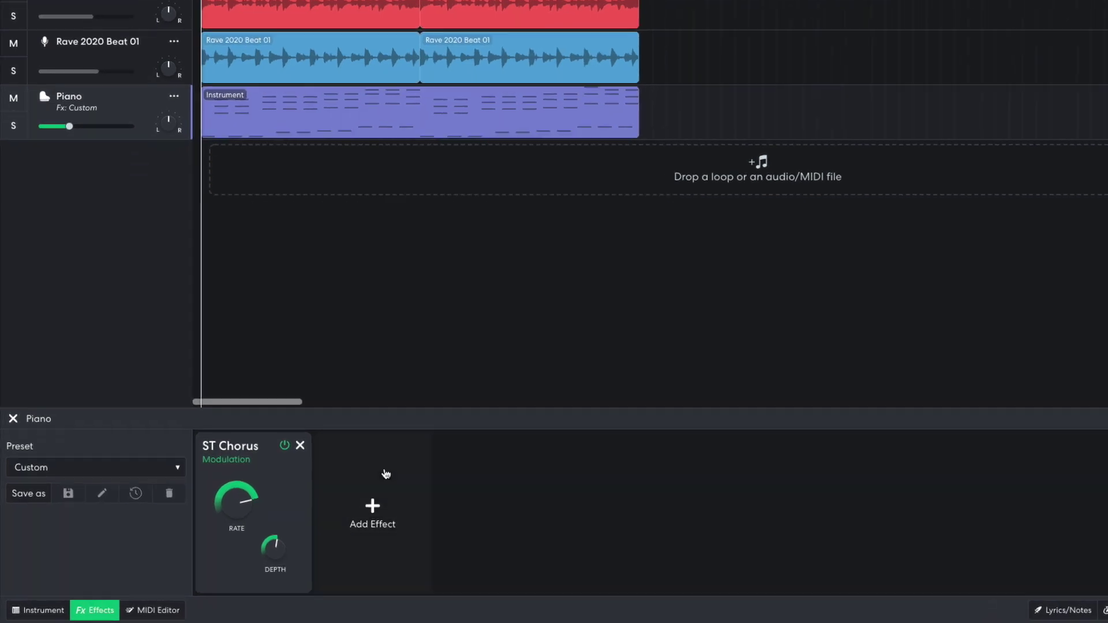
# Step: Add a Graphic EQ to the Piano track, boost 400 Hz by about 1.7 dB, slightly raise 1.6 kHz, and play the result
pyautogui.click(314, 528)
pyautogui.moveTo(312, 572)
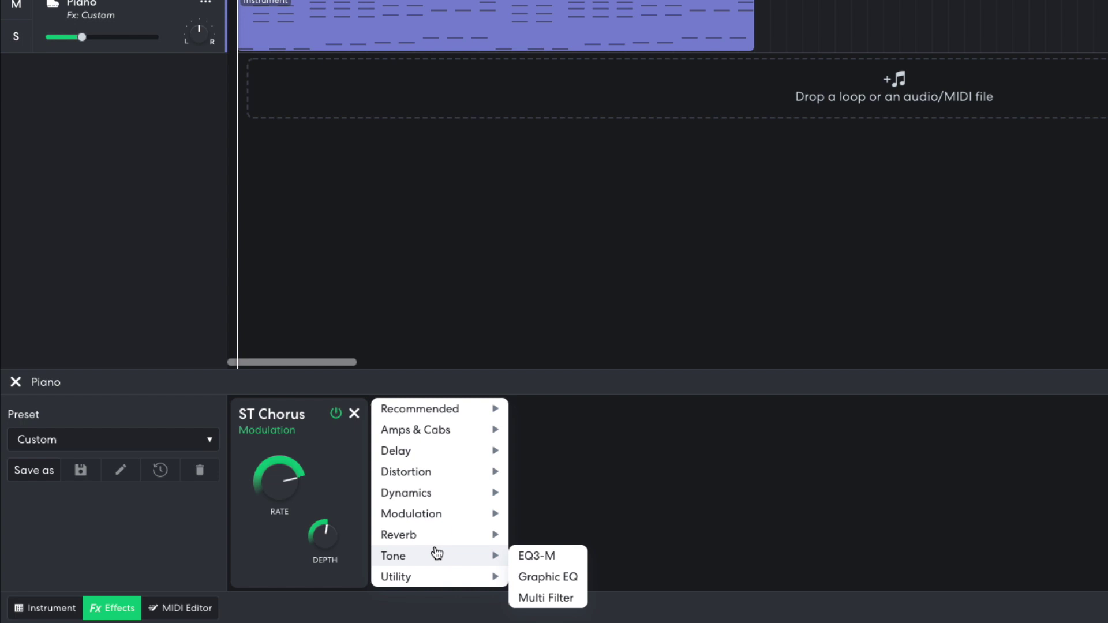
pyautogui.click(524, 576)
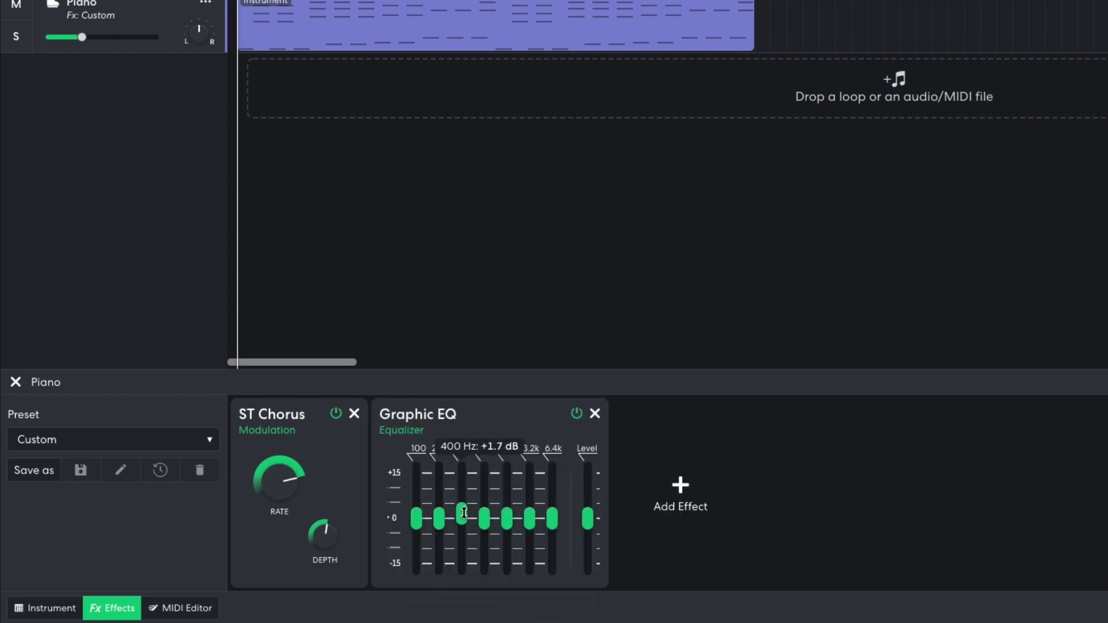
pyautogui.moveTo(510, 515); pyautogui.dragTo(510, 507)
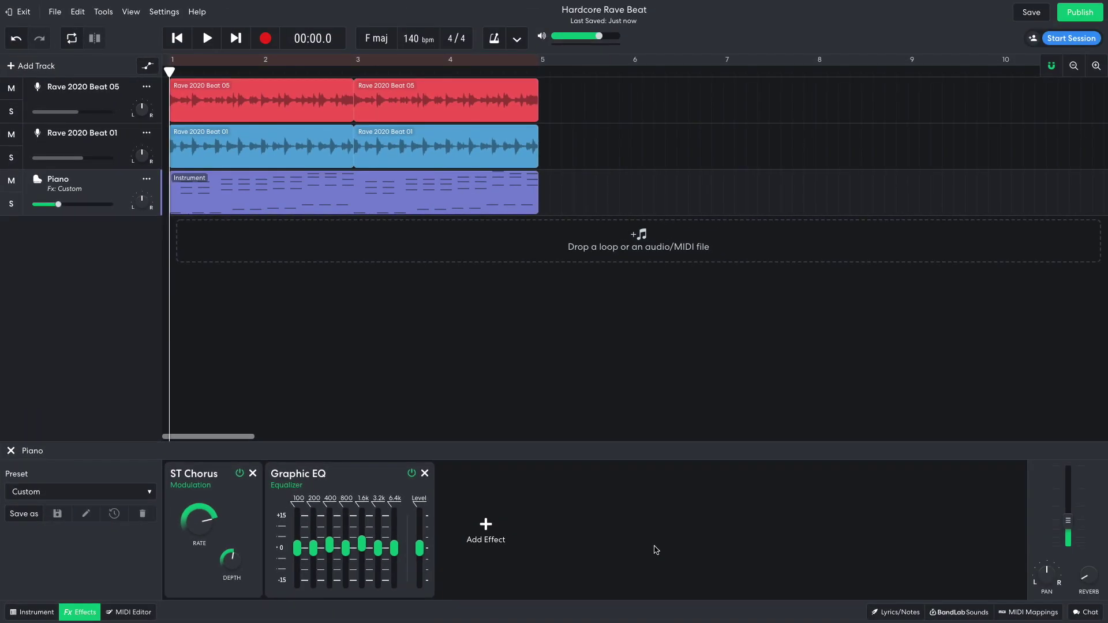
pyautogui.press('space')
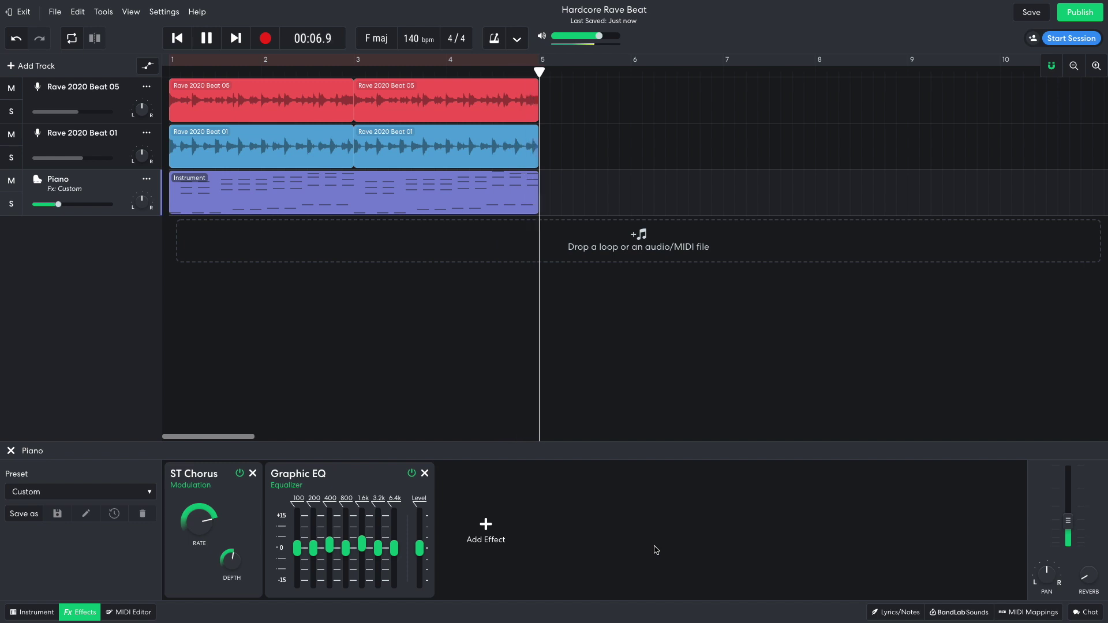
pyautogui.press('space')
# Step: Add an instrument track using the Lately Bass synth bass, lower its volume, and play its four-bar bass pattern with the other tracks
pyautogui.click(36, 66)
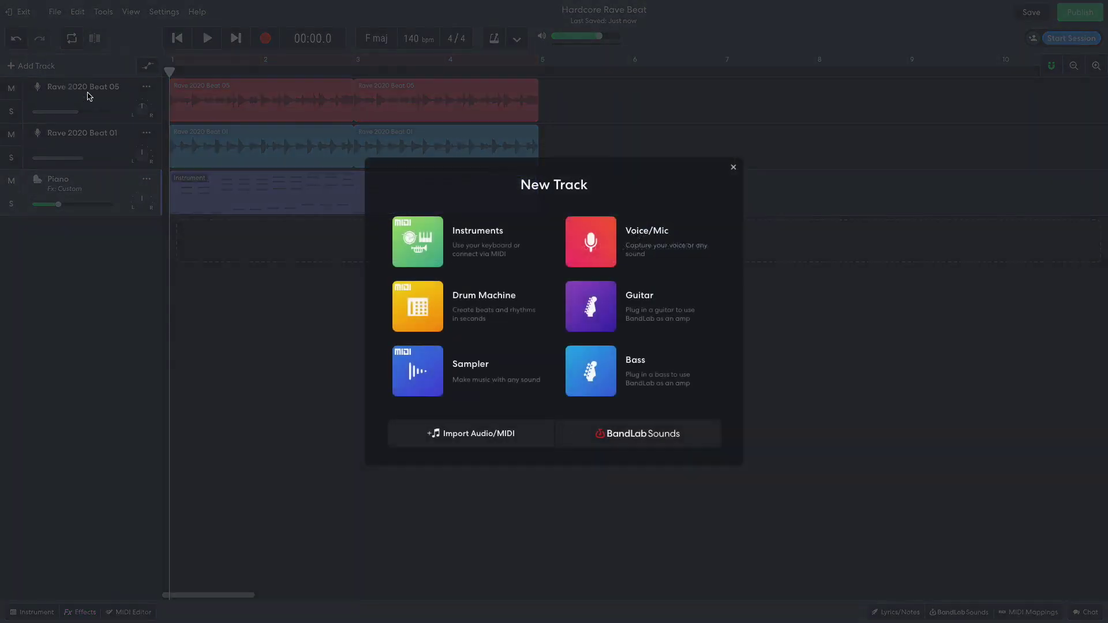
pyautogui.click(407, 238)
pyautogui.click(34, 612)
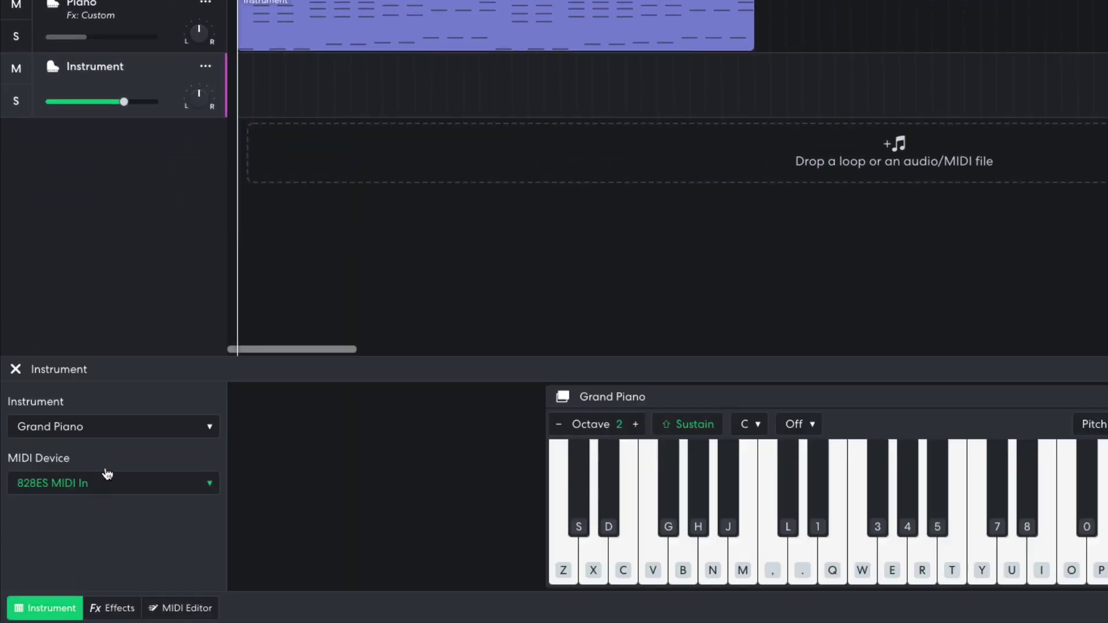
pyautogui.click(116, 432)
pyautogui.moveTo(181, 348)
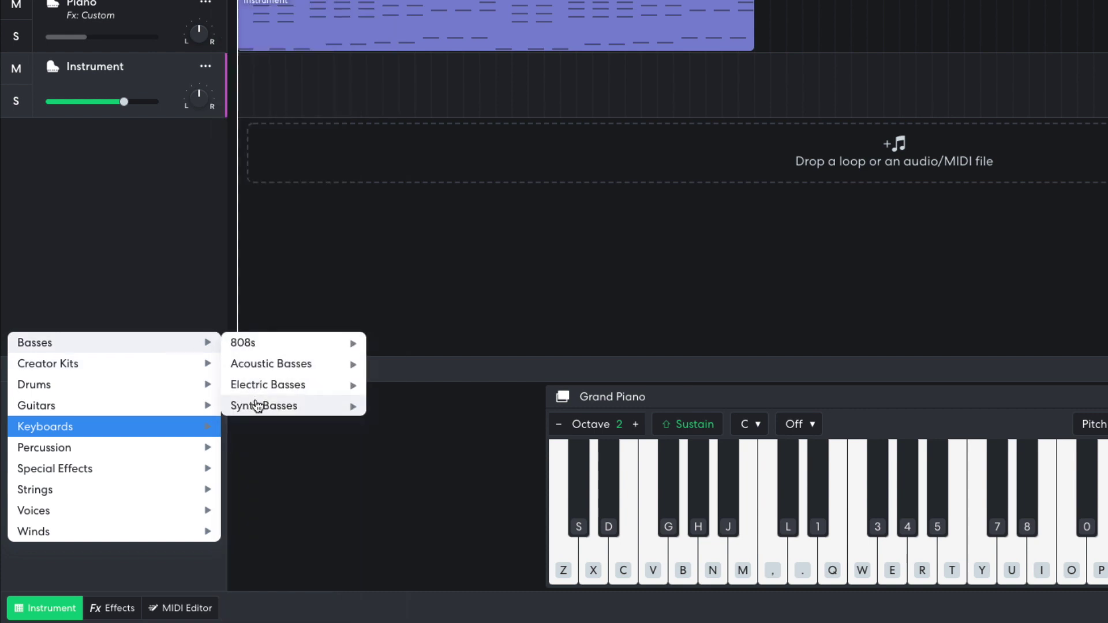
pyautogui.moveTo(257, 406)
pyautogui.click(434, 278)
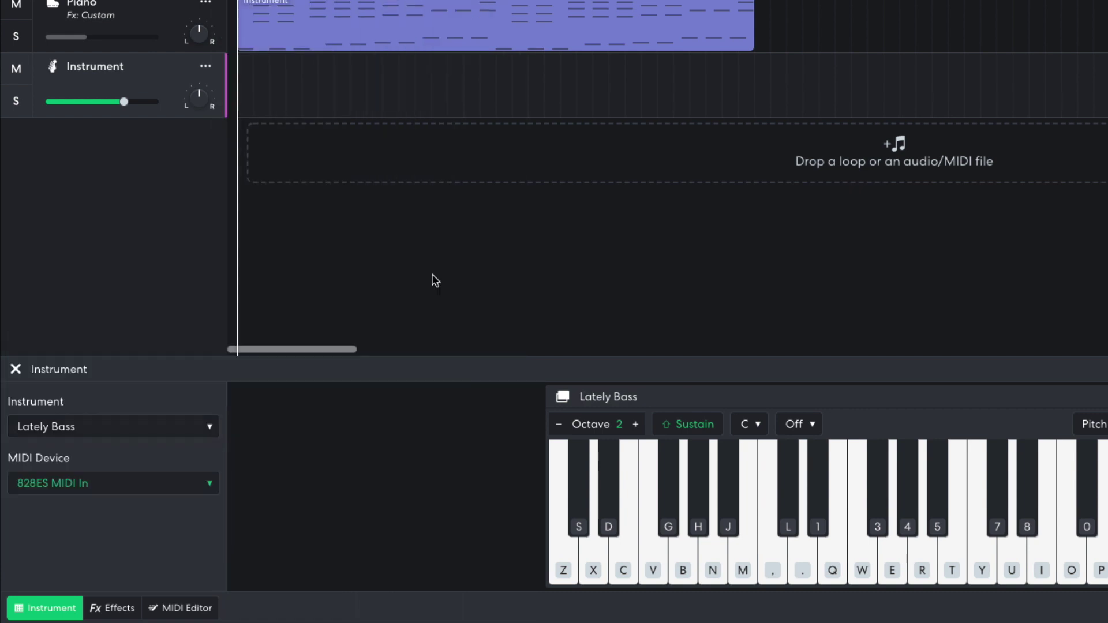
pyautogui.moveTo(124, 104)
pyautogui.moveTo(124, 229); pyautogui.dragTo(97, 229)
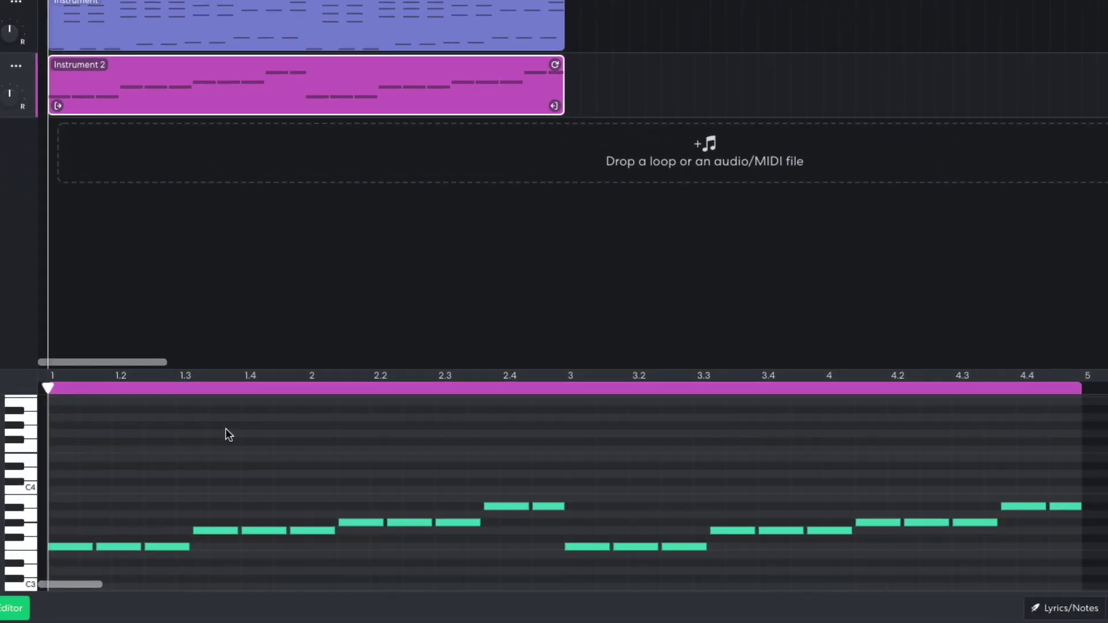
pyautogui.press('space')
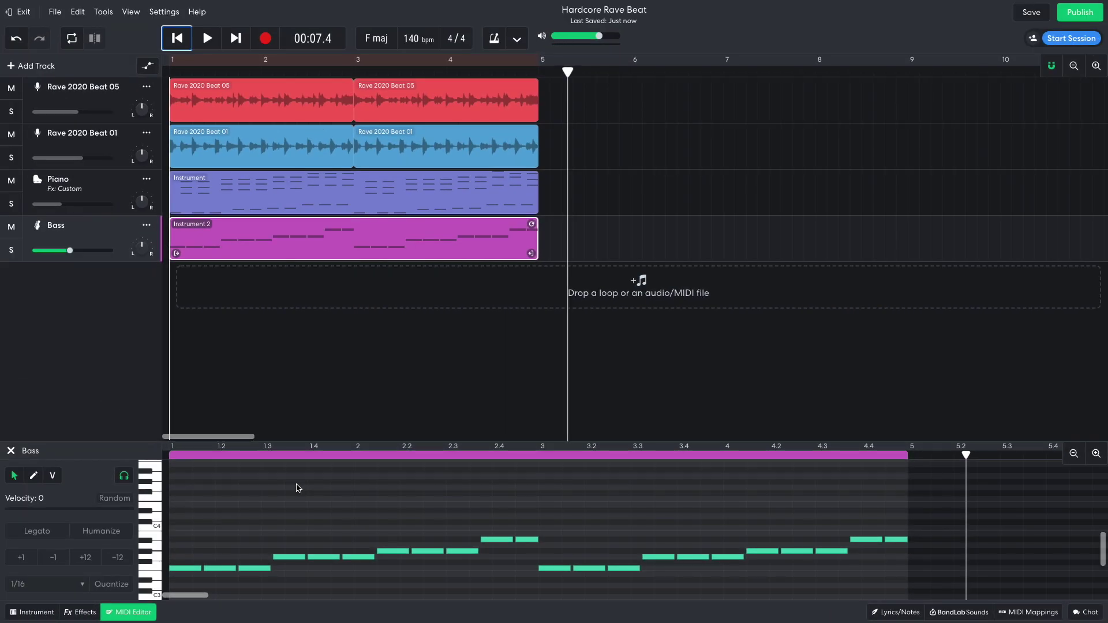
# Step: Add a Graphic EQ to the Bass track and boost its 100 Hz, 200 Hz and 3.2 kHz bands
pyautogui.click(80, 612)
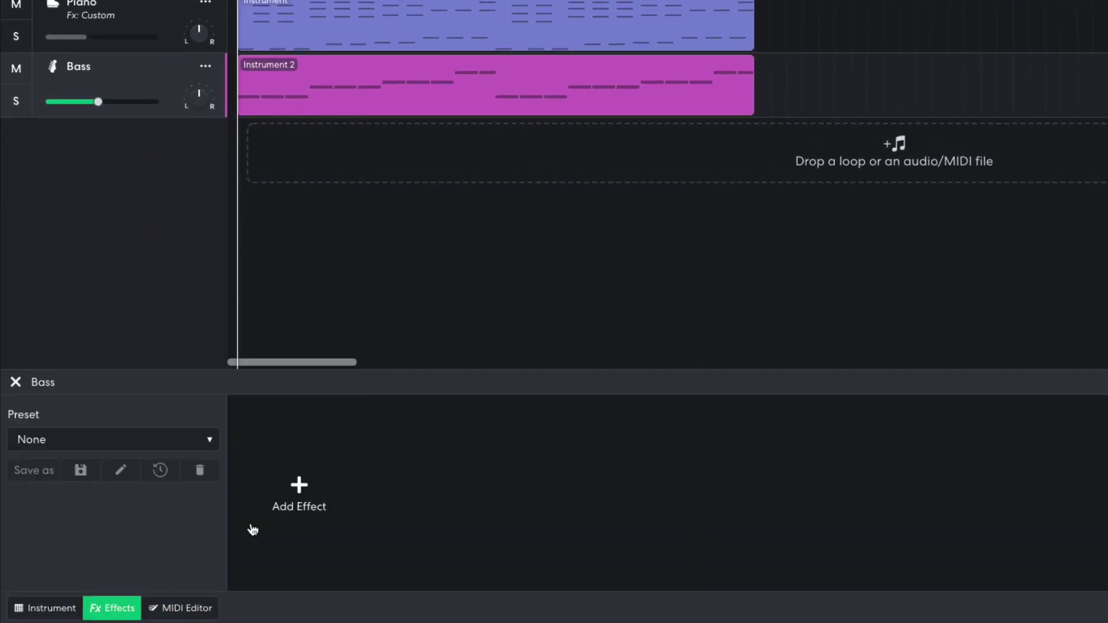
pyautogui.click(280, 500)
pyautogui.moveTo(279, 557)
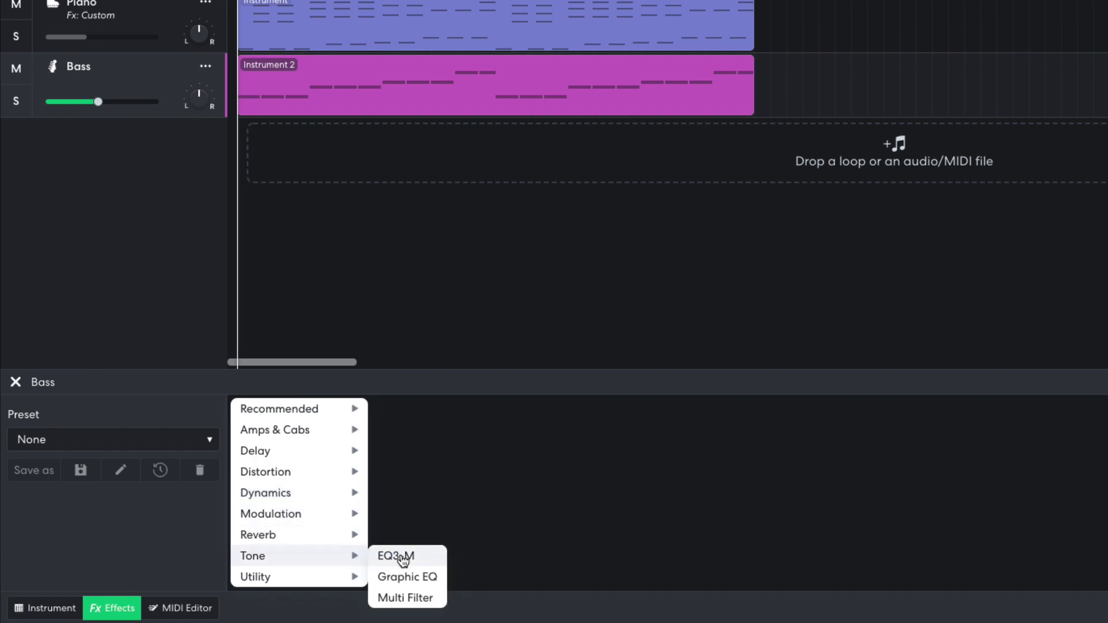
pyautogui.click(413, 577)
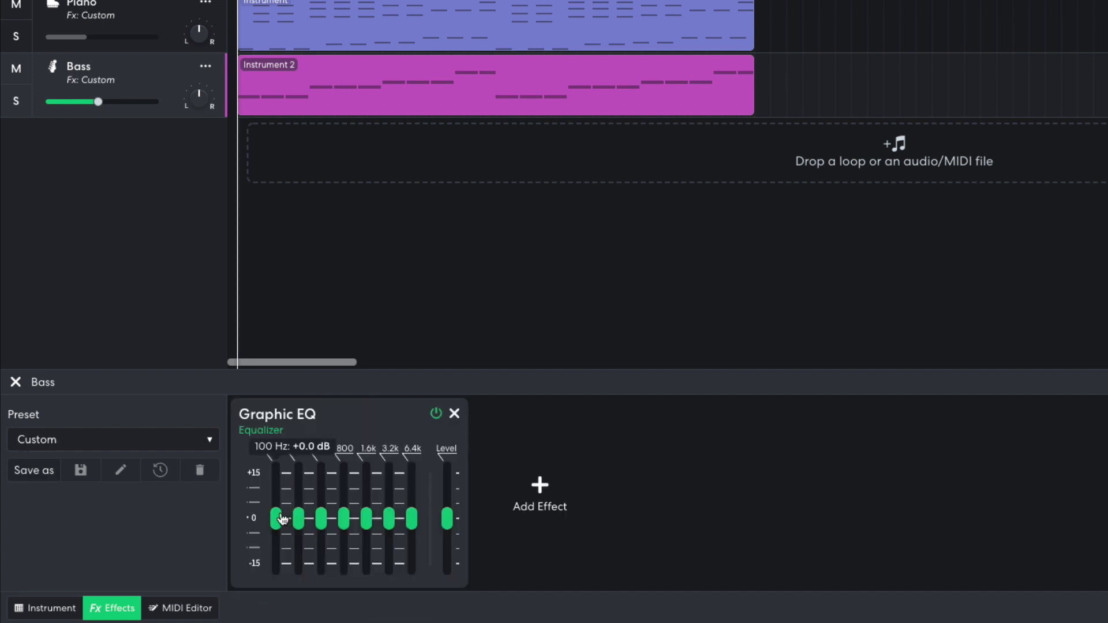
pyautogui.moveTo(282, 519)
pyautogui.mouseDown()
pyautogui.moveTo(277, 509)
pyautogui.moveTo(299, 514)
pyautogui.mouseUp()
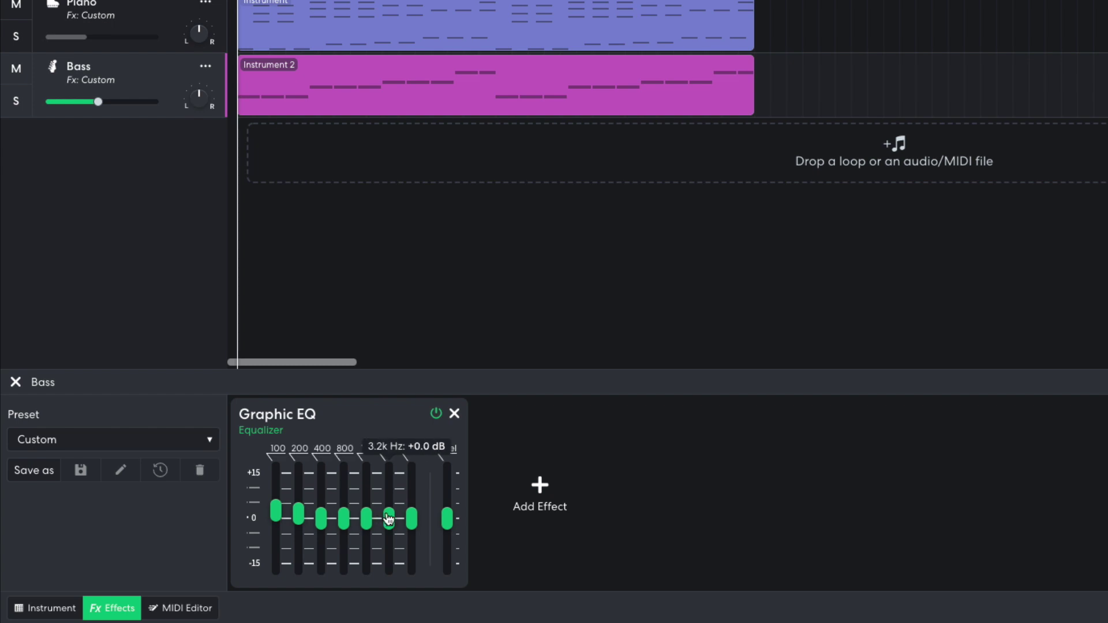
pyautogui.moveTo(389, 517); pyautogui.dragTo(383, 499)
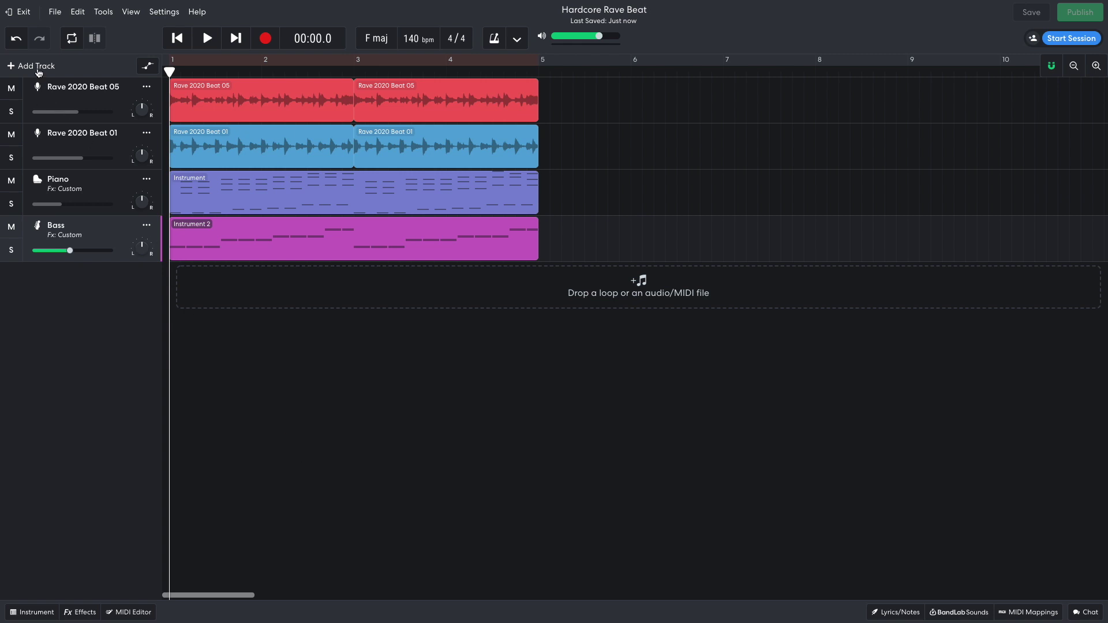
# Step: Add an instrument track using String Orchestra, lower its volume, and play its four-bar string pattern through to the end
pyautogui.click(32, 65)
pyautogui.click(405, 246)
pyautogui.click(32, 612)
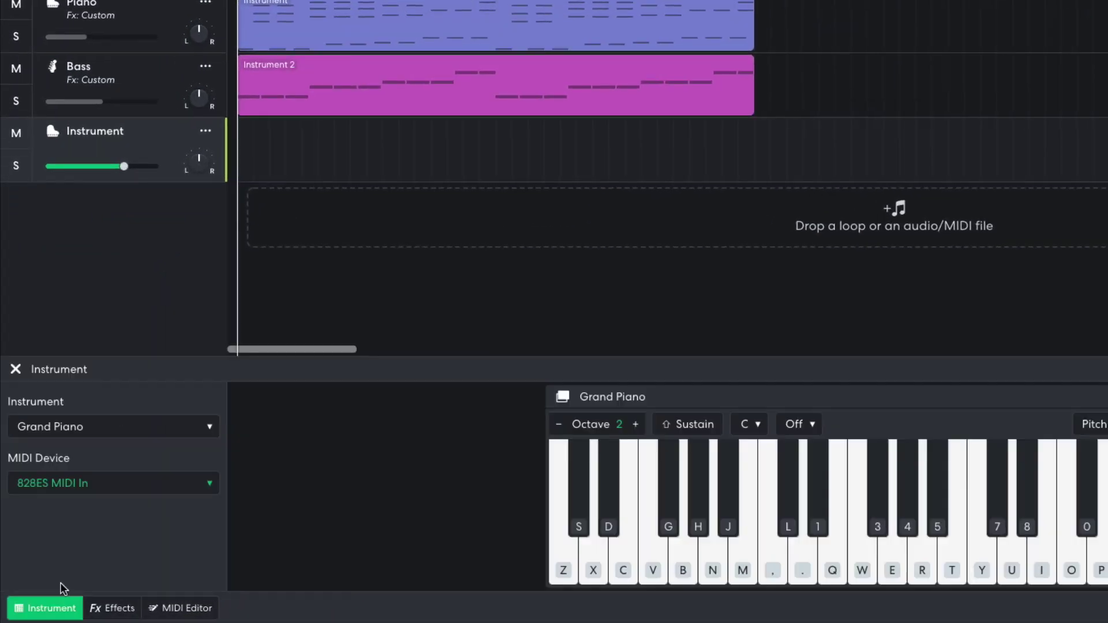
pyautogui.click(124, 439)
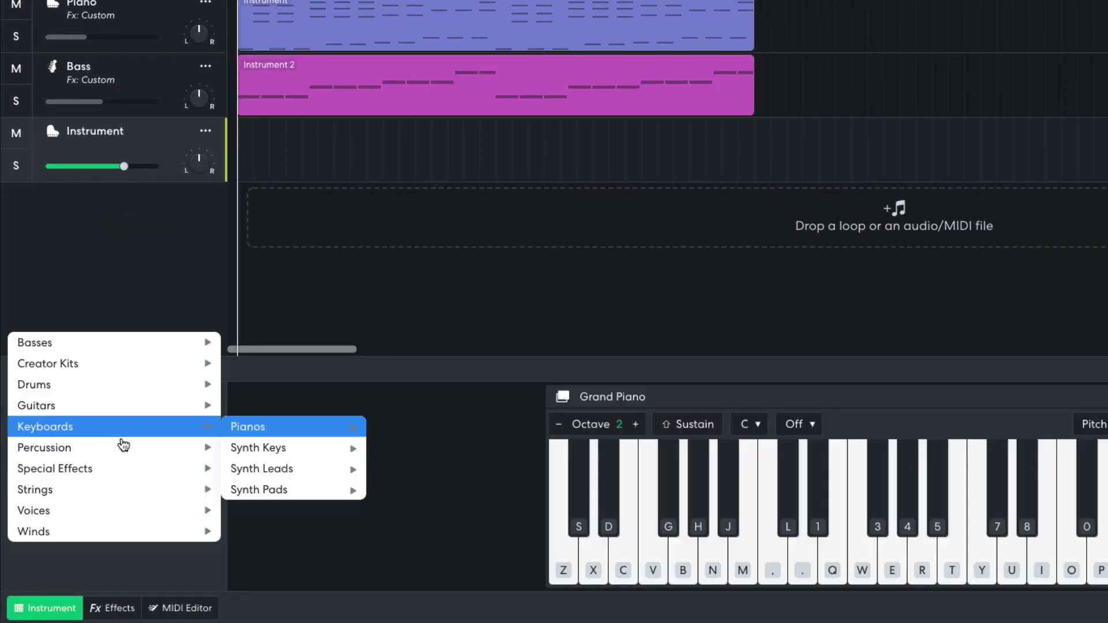
pyautogui.moveTo(117, 494)
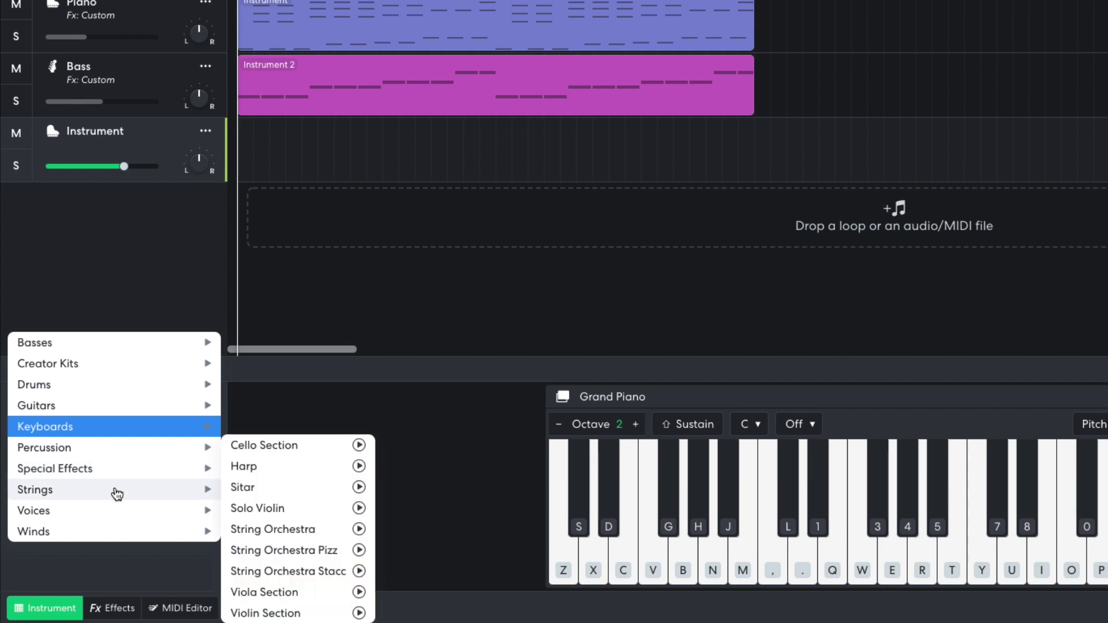
pyautogui.click(279, 533)
pyautogui.moveTo(125, 172); pyautogui.dragTo(71, 170)
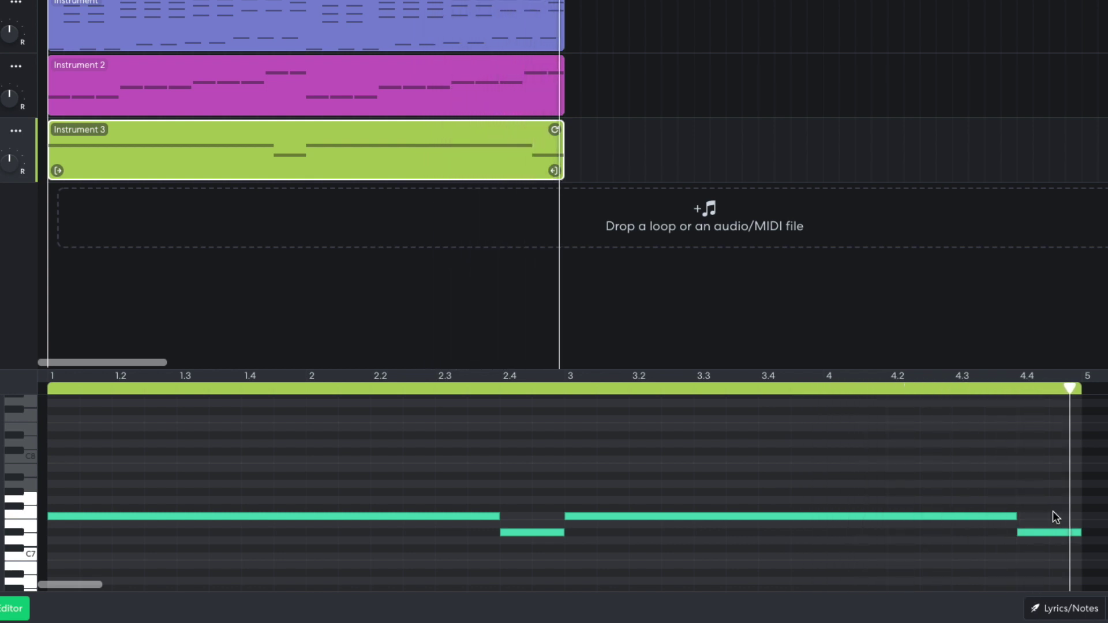
pyautogui.press('space')
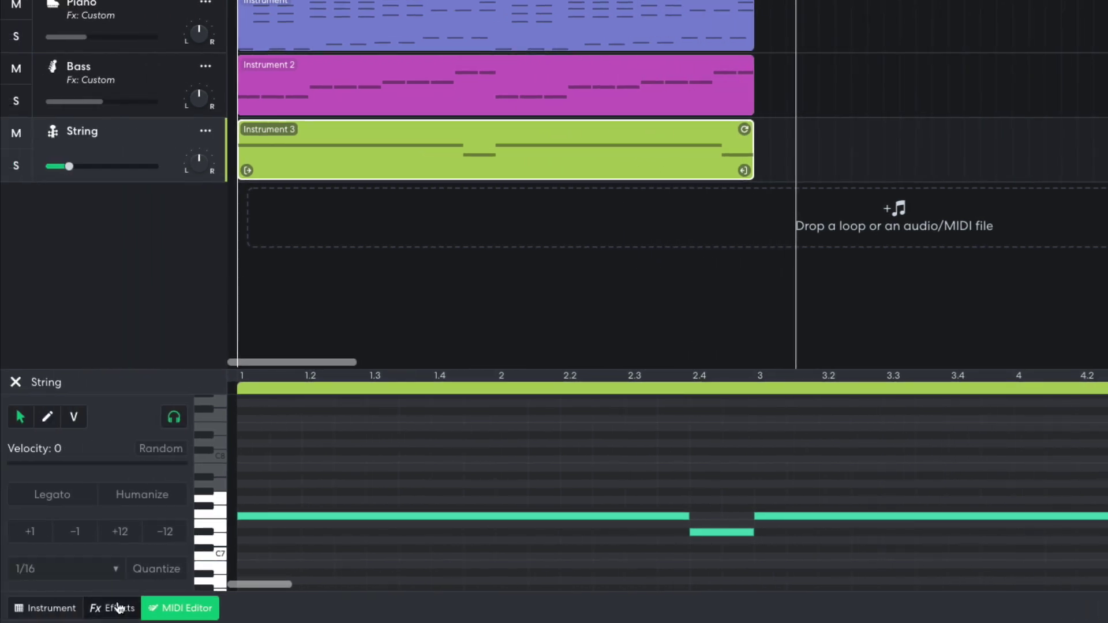
# Step: Add a Studio Reverb to the String track, set its mix to about 1.8, reduce its size, and play from within bar 2
pyautogui.click(119, 607)
pyautogui.click(298, 495)
pyautogui.moveTo(300, 533)
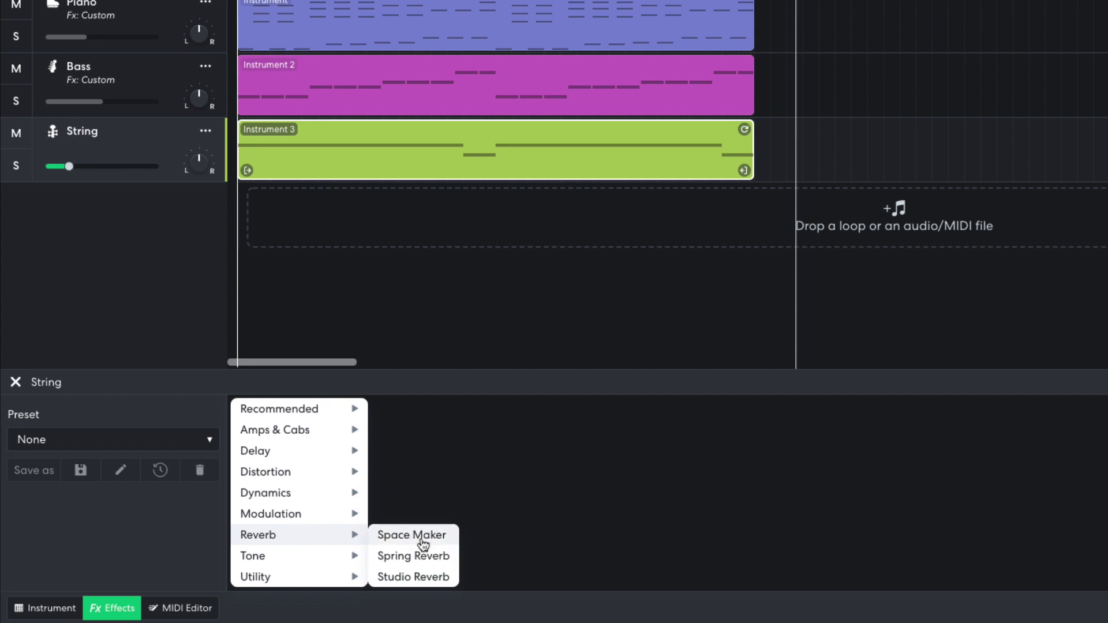
pyautogui.click(435, 577)
pyautogui.moveTo(309, 482); pyautogui.dragTo(307, 538)
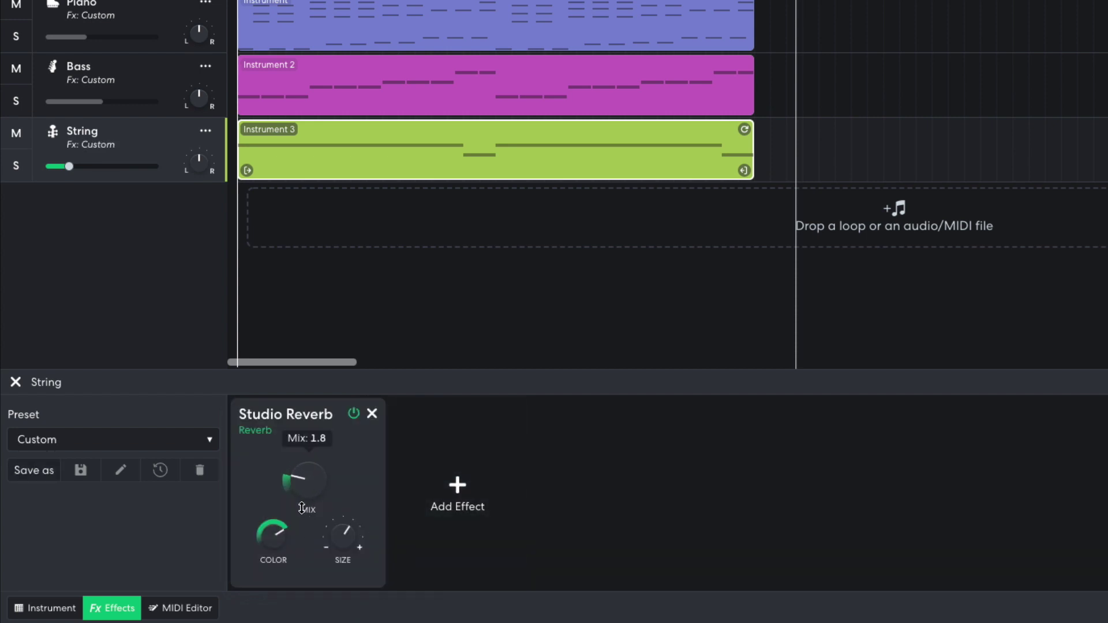
pyautogui.moveTo(343, 541)
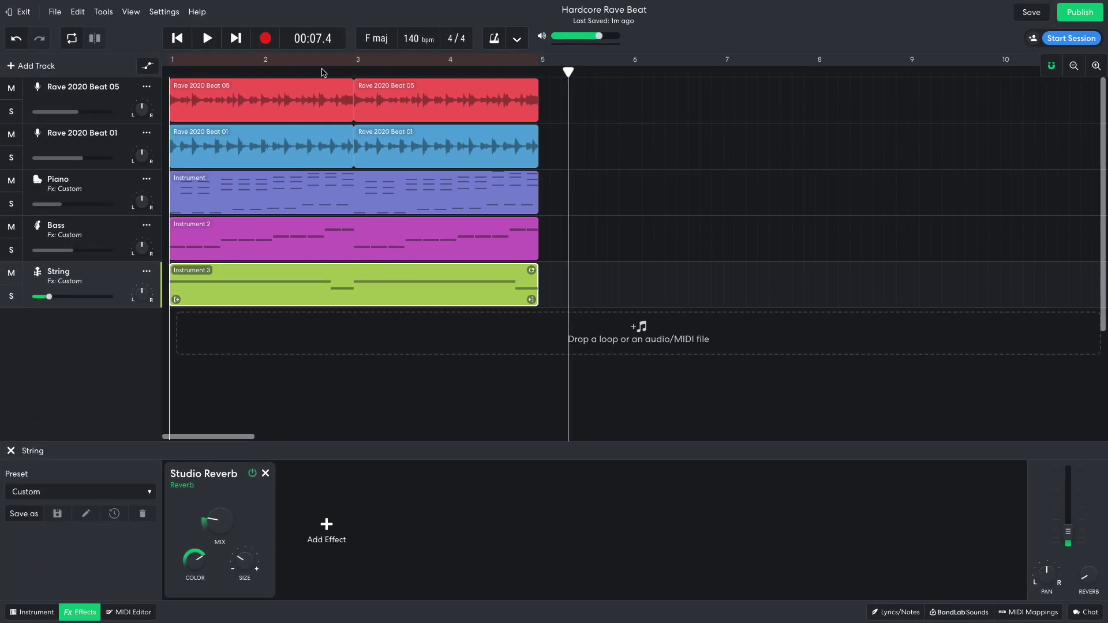
pyautogui.click(322, 70)
pyautogui.press('space')
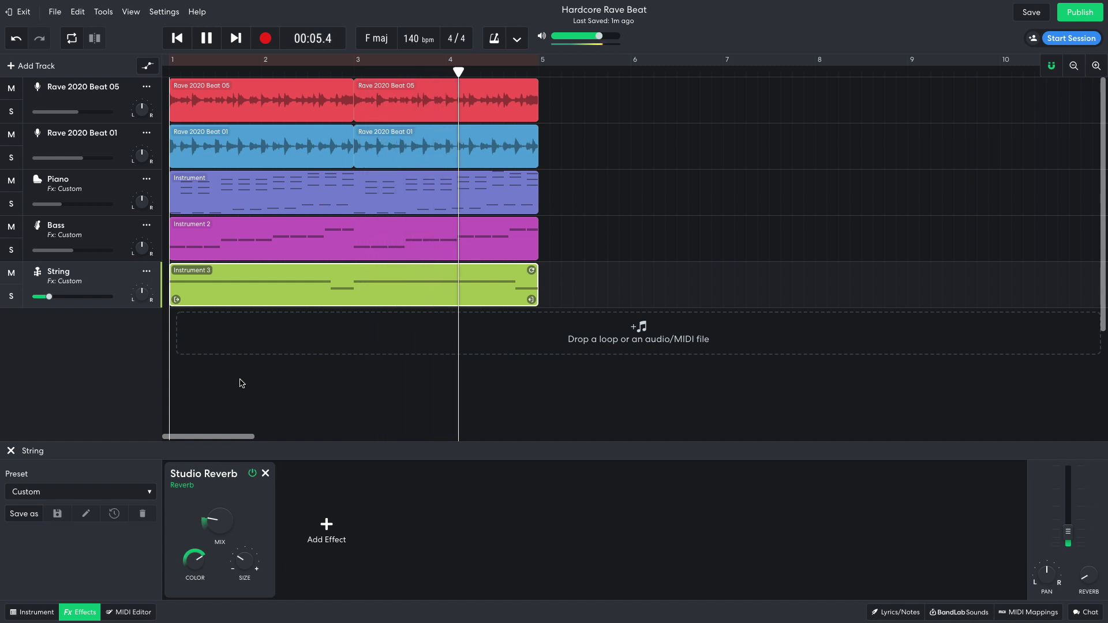
pyautogui.press('space')
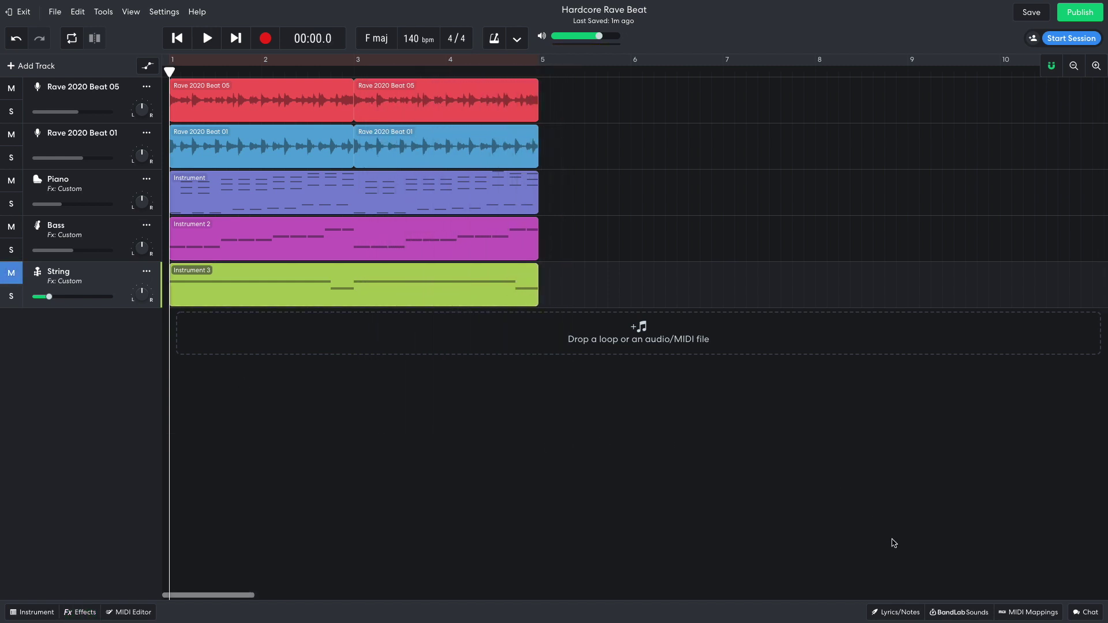
# Step: Filter the BandLab Sounds loops to the Voice instrument and the Electronic genre
pyautogui.click(959, 612)
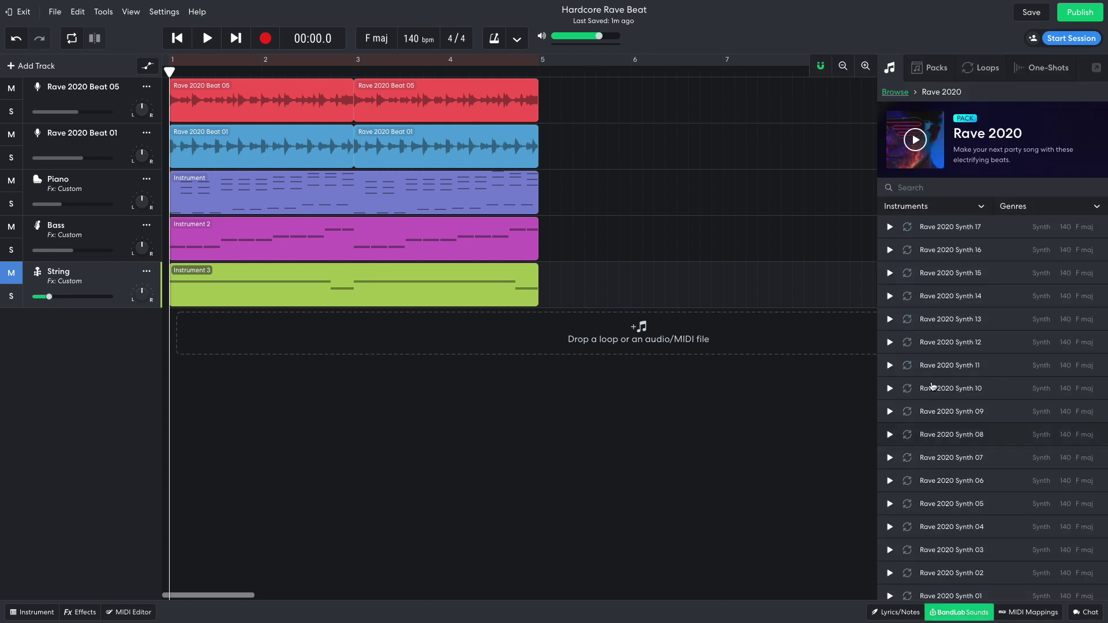
pyautogui.click(986, 70)
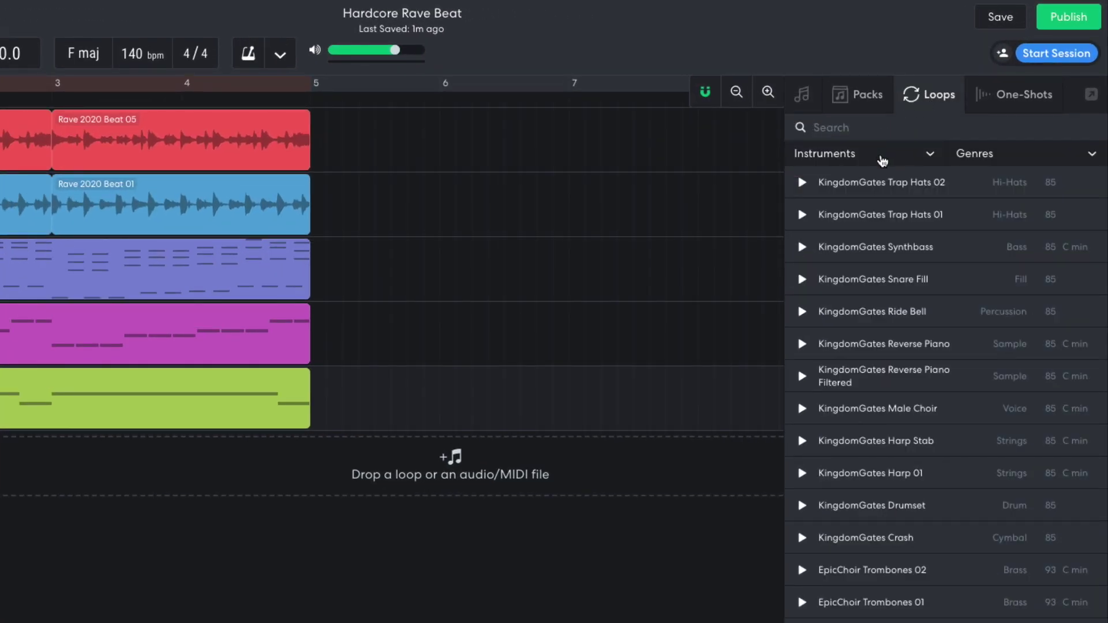
pyautogui.click(882, 162)
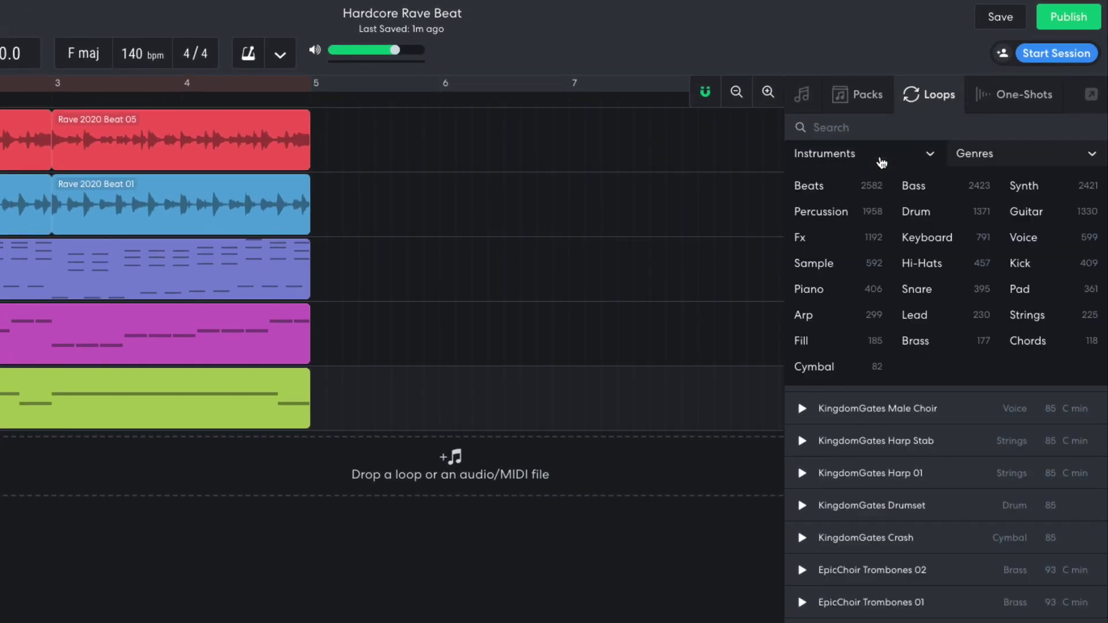
pyautogui.click(1036, 237)
pyautogui.click(996, 157)
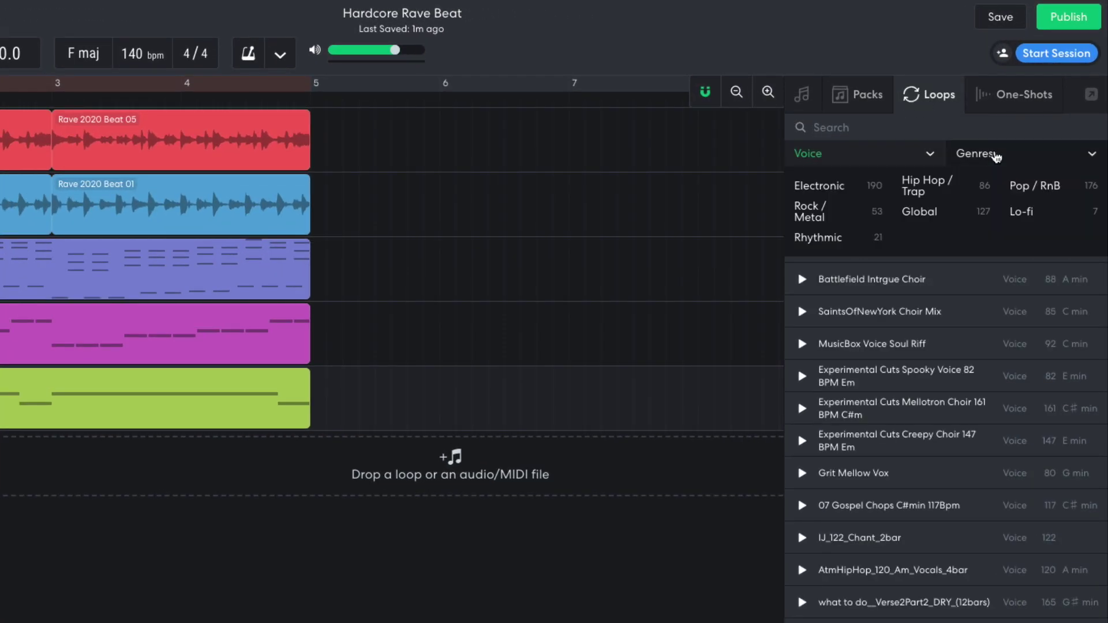
pyautogui.click(845, 186)
# Step: Add the Scandi-pop Vox 01 loop on a new track across bars 1 to 4, lower its volume slightly, and play it
pyautogui.scroll(-20, 878, 501)
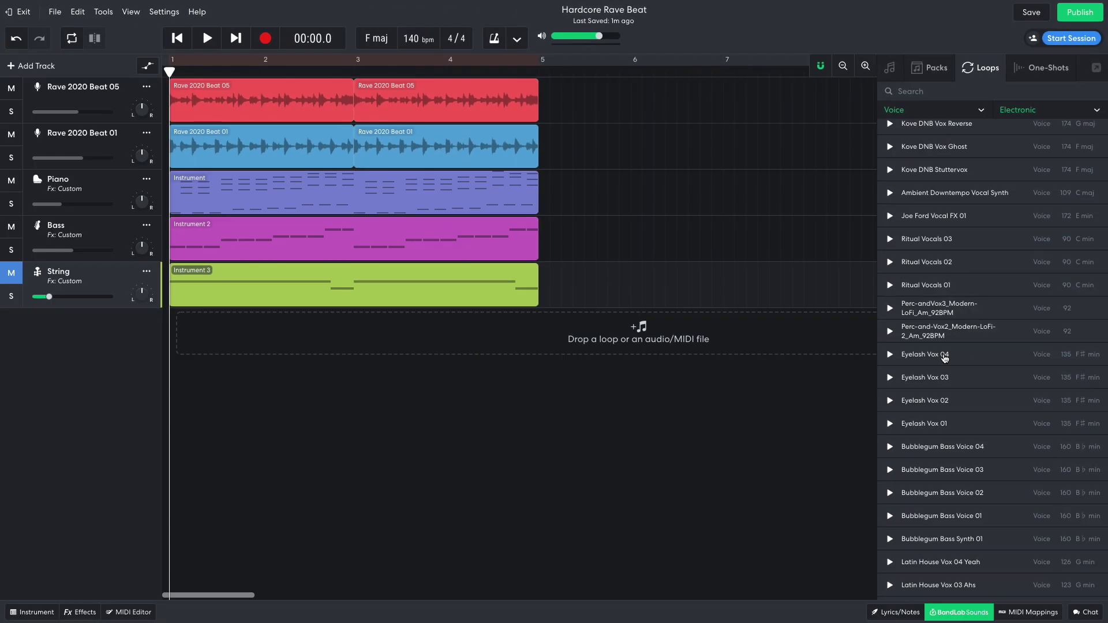
pyautogui.scroll(-15, 944, 358)
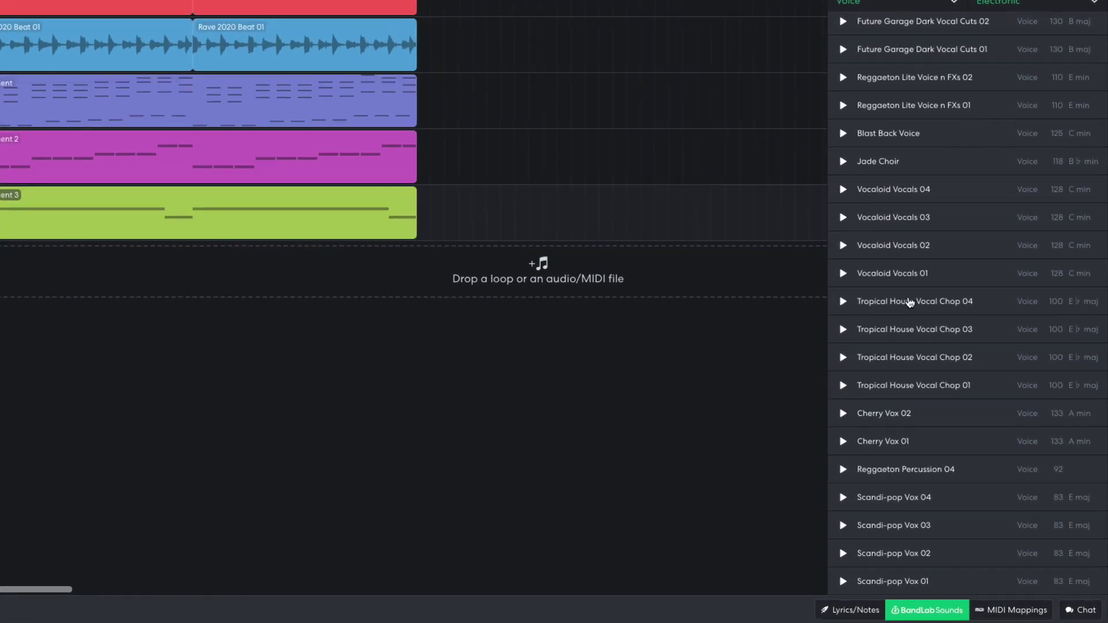
pyautogui.moveTo(863, 573); pyautogui.dragTo(397, 336)
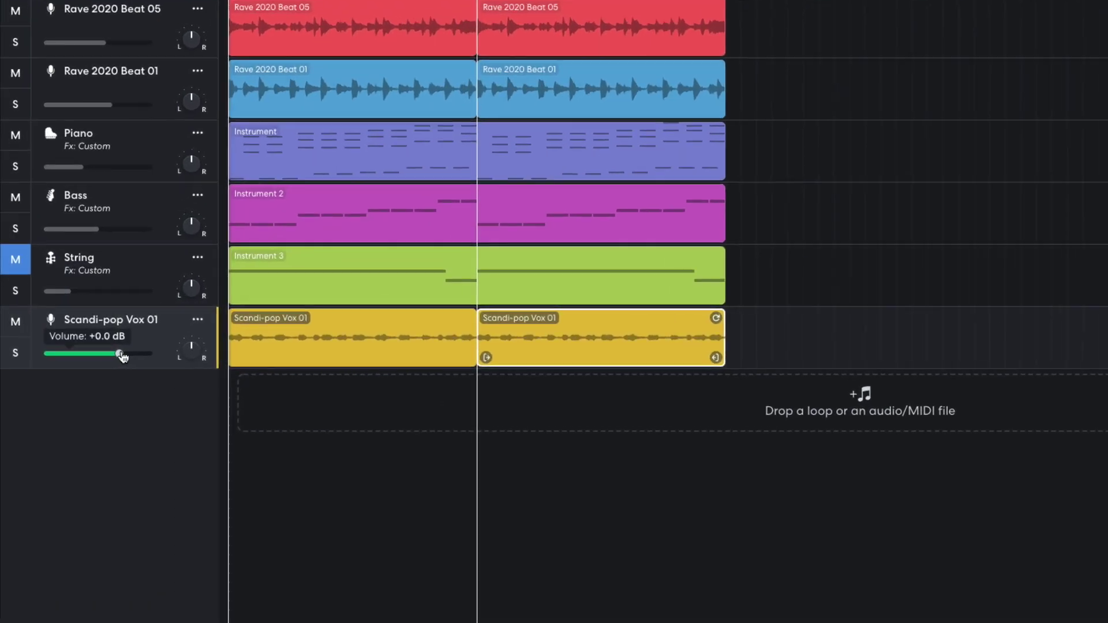
pyautogui.moveTo(89, 343); pyautogui.dragTo(85, 344)
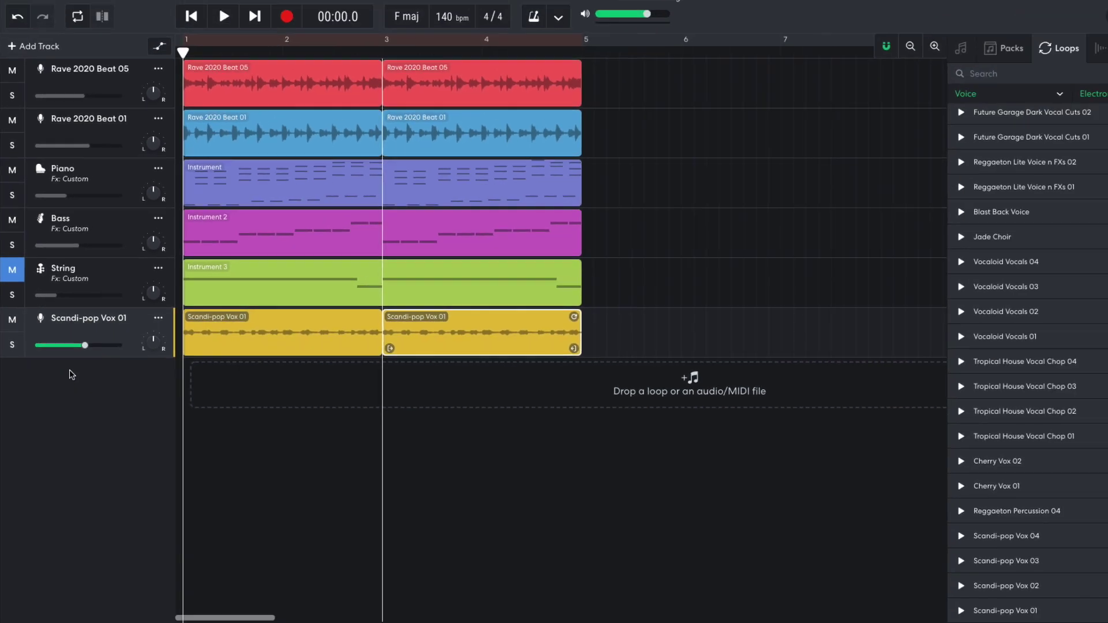
pyautogui.press('space')
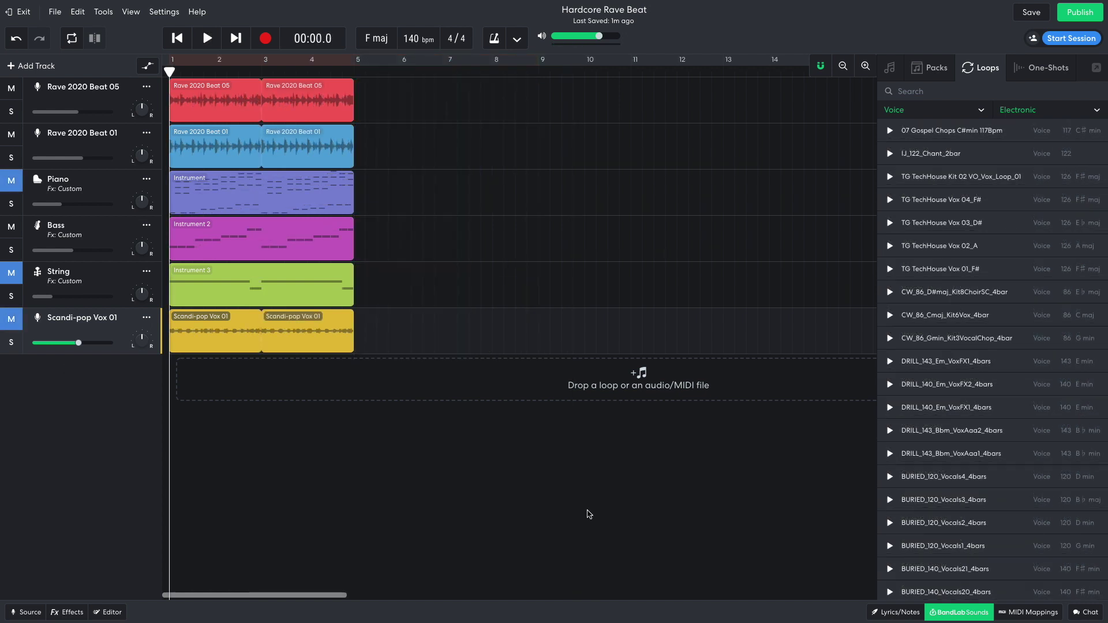
# Step: Search the BandLab Sounds library for "rave" and open the Rave 2020 pack
pyautogui.click(889, 68)
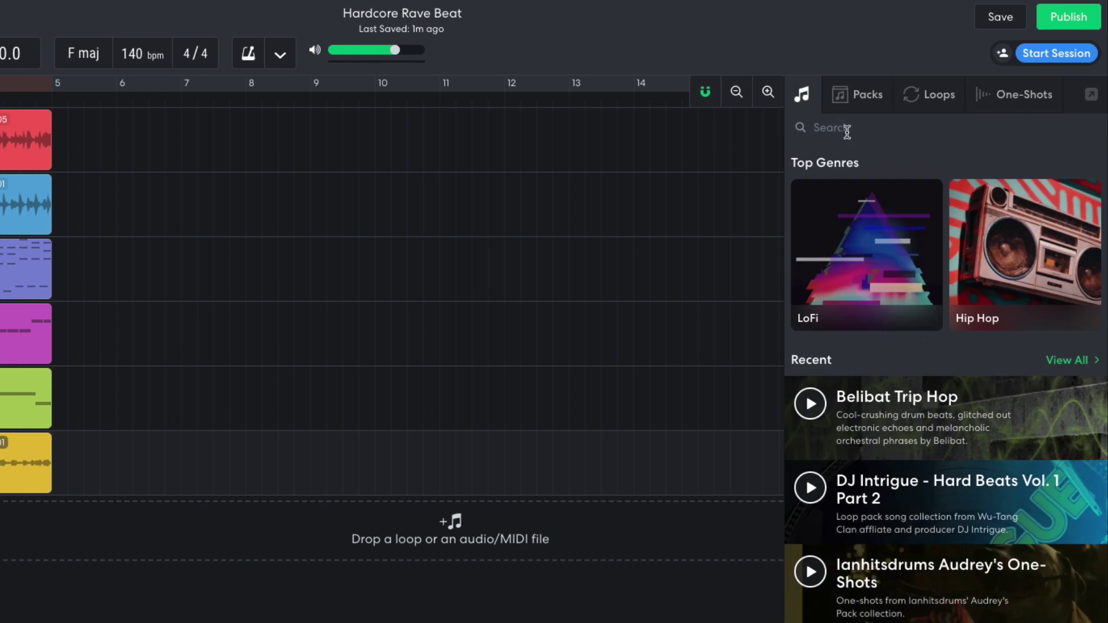
pyautogui.click(846, 128)
pyautogui.write('rave')
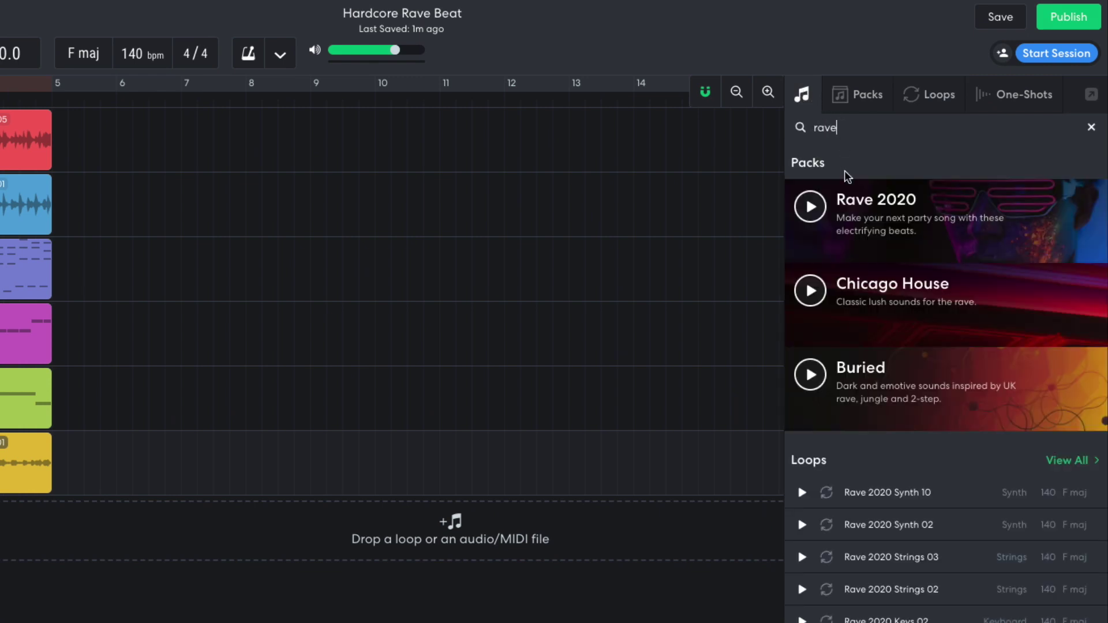
pyautogui.click(865, 212)
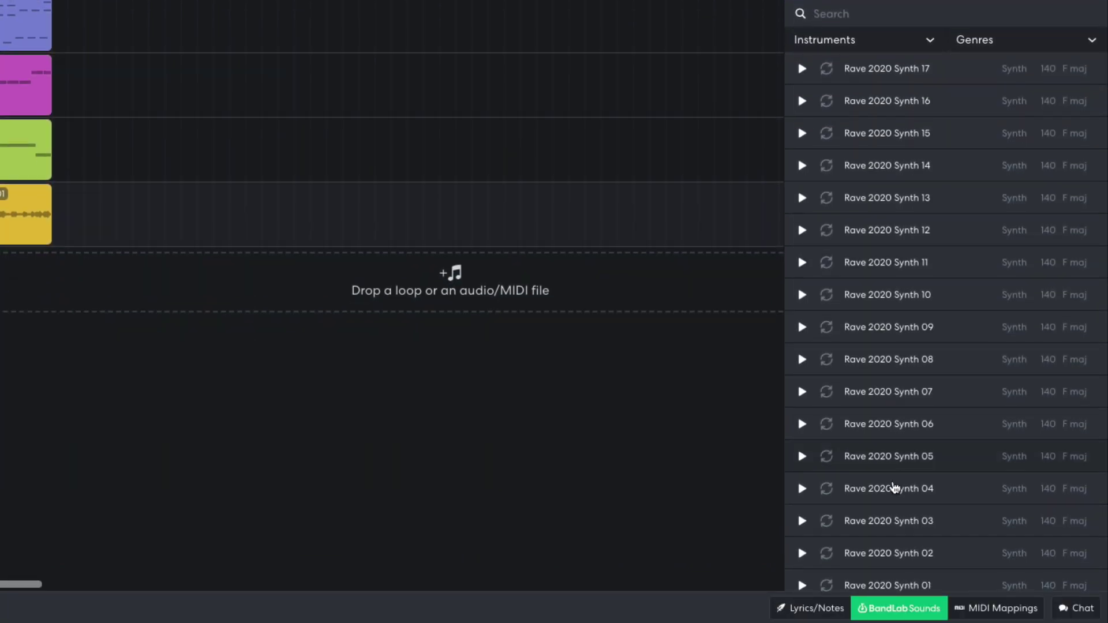
# Step: Add the Rave 2020 Synth 02 loop on a new track across bars 1 to 4, lower its volume slightly, and play it
pyautogui.moveTo(908, 562); pyautogui.dragTo(289, 378)
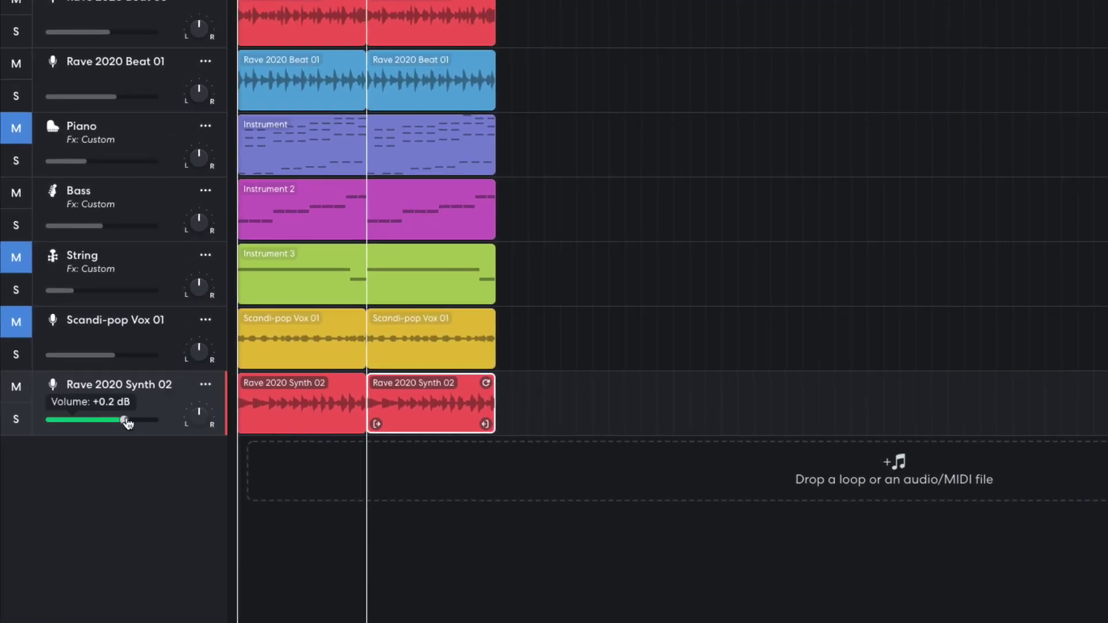
pyautogui.moveTo(127, 424); pyautogui.dragTo(117, 424)
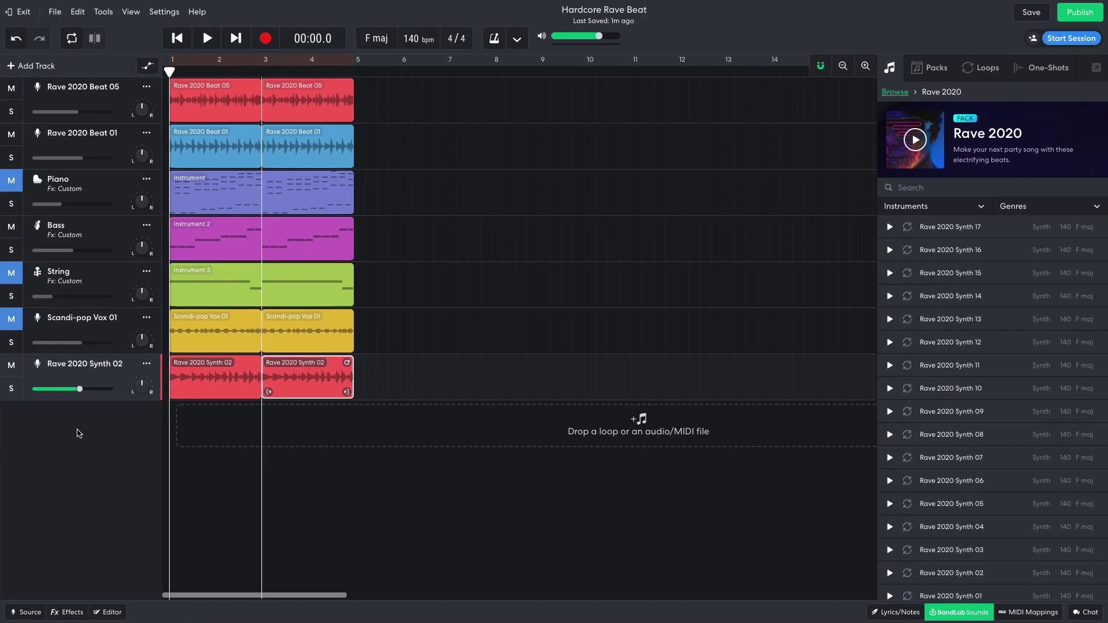
pyautogui.press('space')
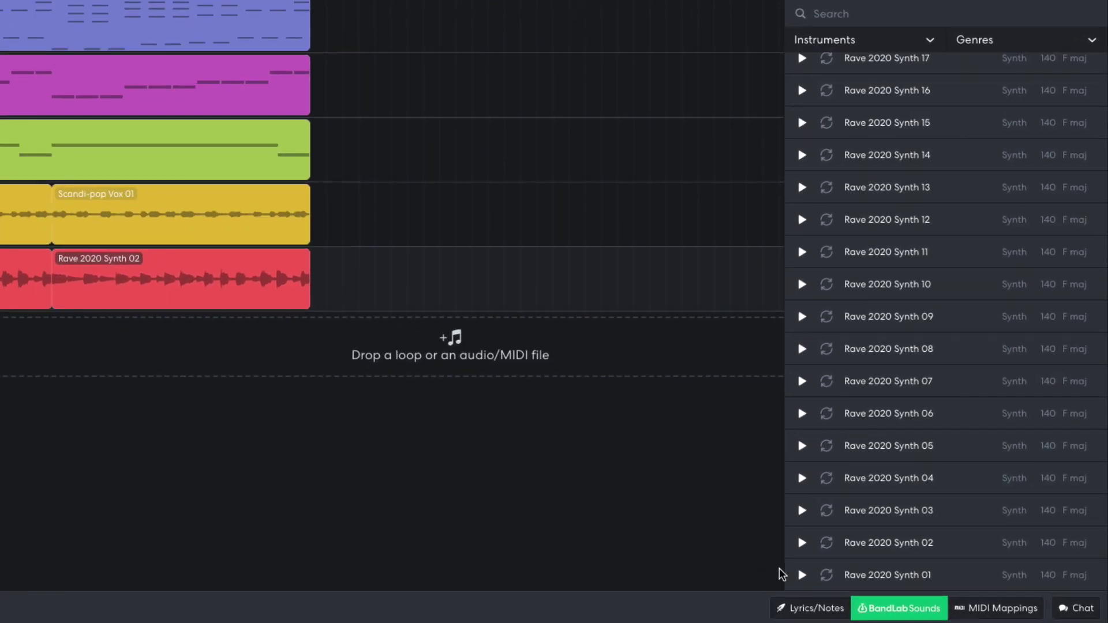
# Step: Preview the Rave 2020 Synth 01 loop, then load it onto Pad 1 of a new Sampler track
pyautogui.click(802, 575)
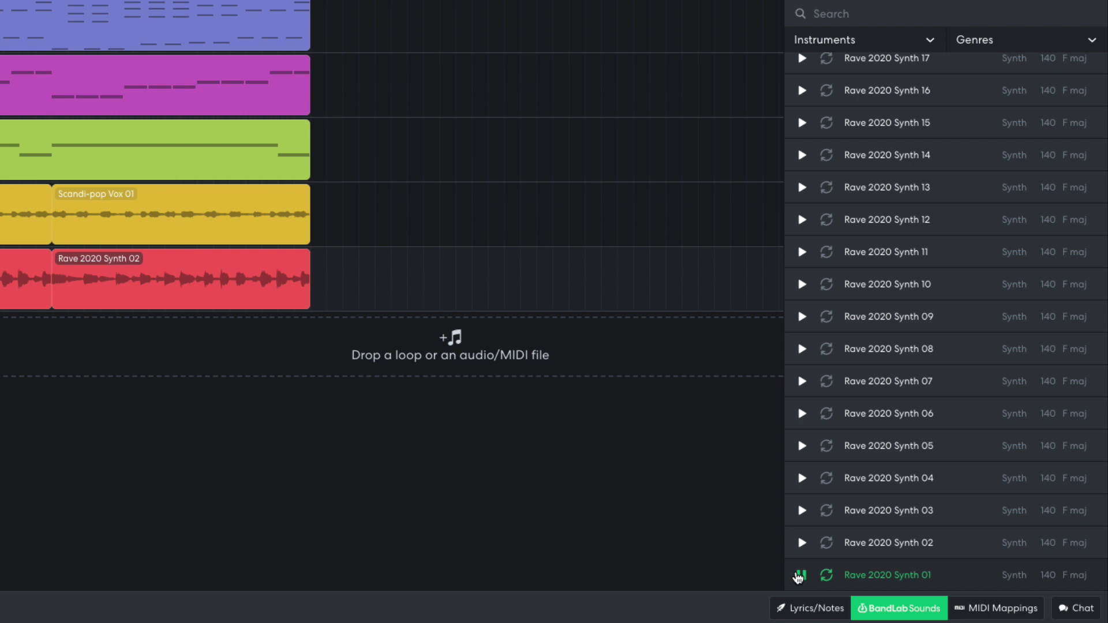
pyautogui.click(800, 575)
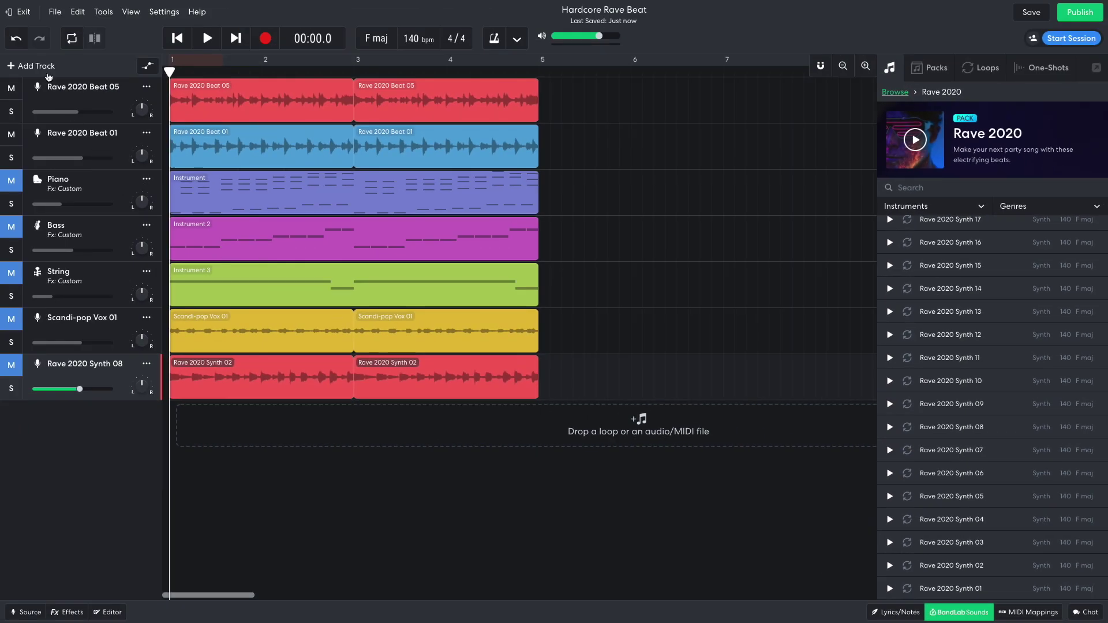
pyautogui.click(47, 69)
pyautogui.click(431, 371)
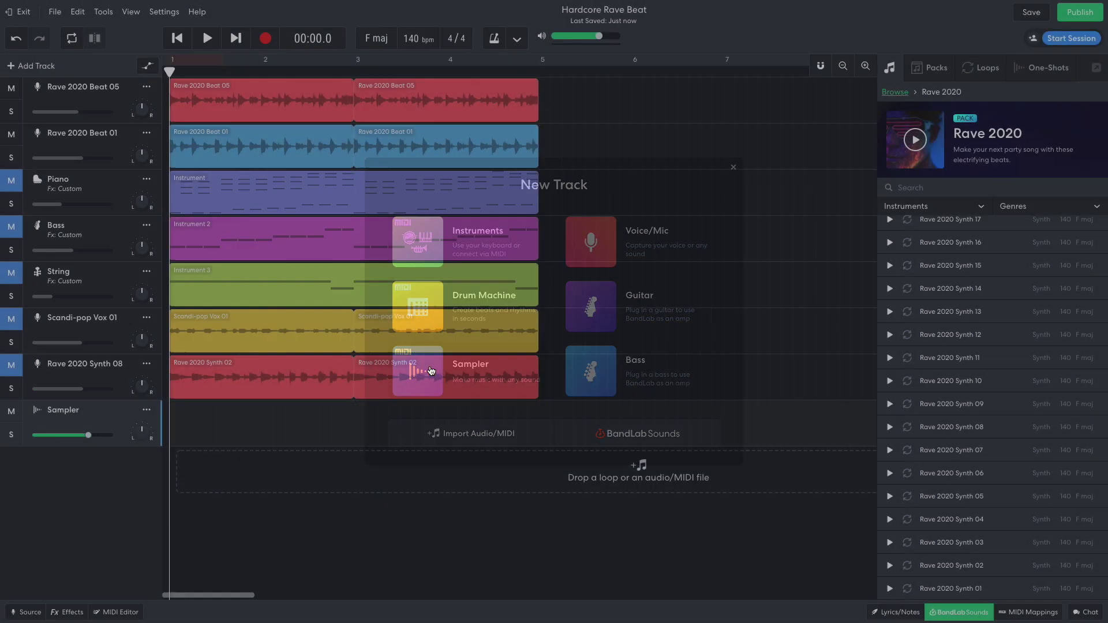
pyautogui.click(38, 612)
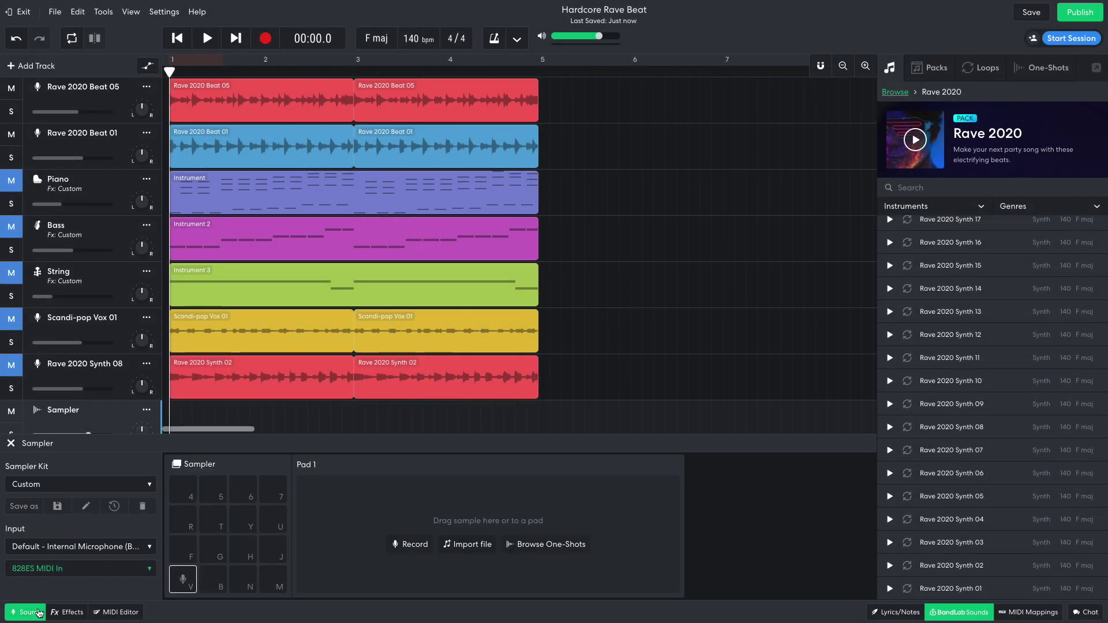
pyautogui.moveTo(934, 587); pyautogui.dragTo(175, 578)
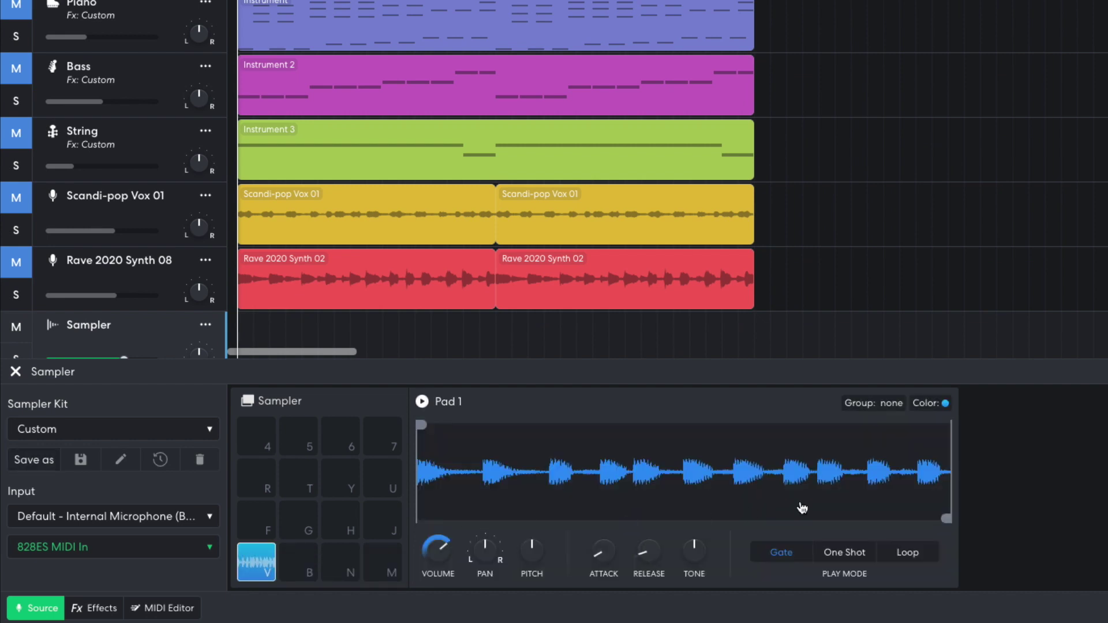
# Step: Trim the Pad 1 sample so that only its first synth stab remains, and audition it
pyautogui.moveTo(935, 517); pyautogui.dragTo(477, 518)
pyautogui.click(422, 401)
pyautogui.click(422, 402)
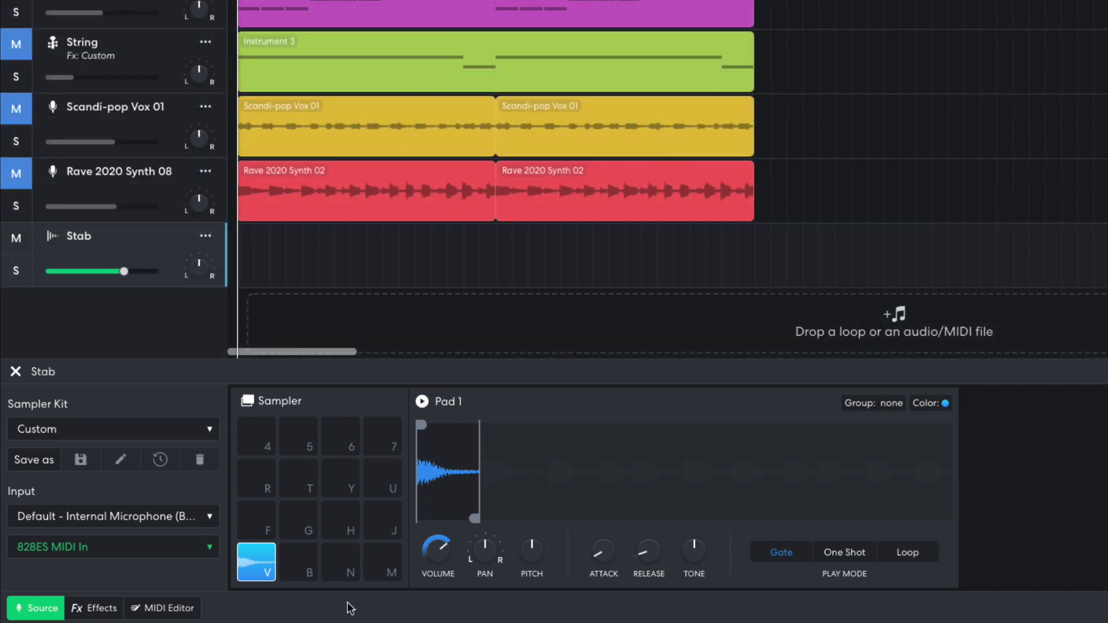
# Step: Copy the trimmed Pad 1 stab and paste it onto Pad 2 and Pad 3
pyautogui.rightClick(259, 564)
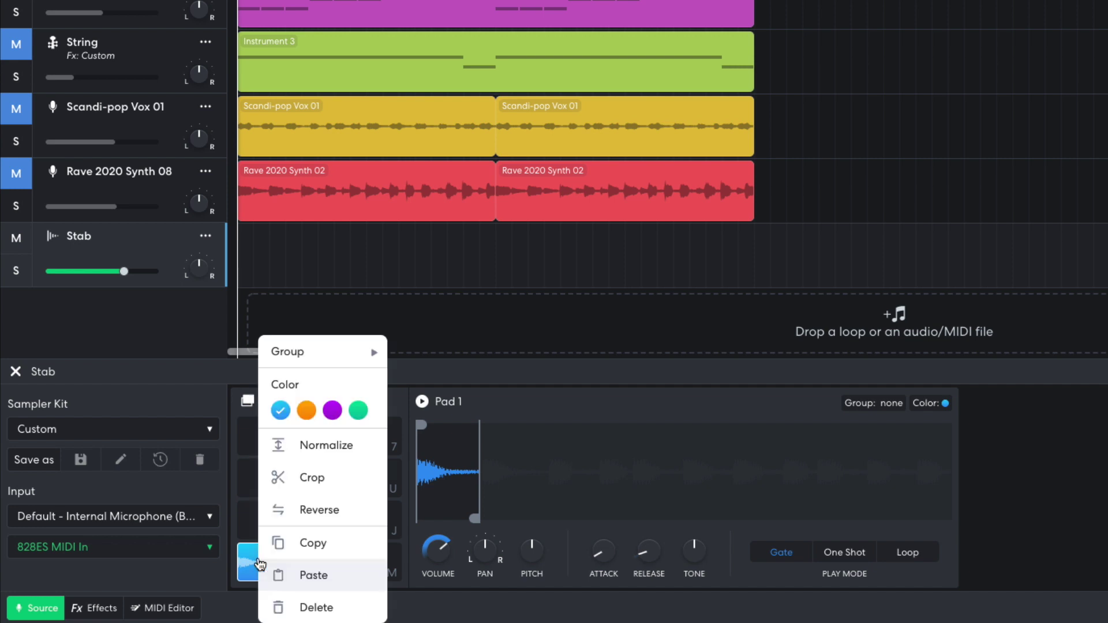
pyautogui.click(297, 542)
pyautogui.rightClick(298, 560)
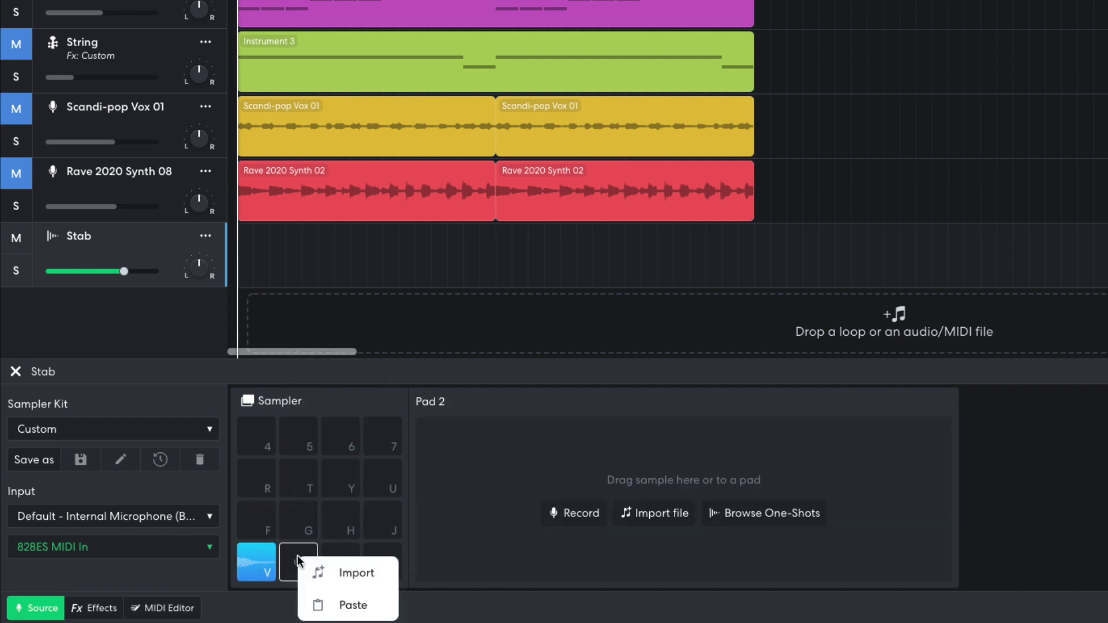
pyautogui.click(344, 606)
pyautogui.rightClick(334, 553)
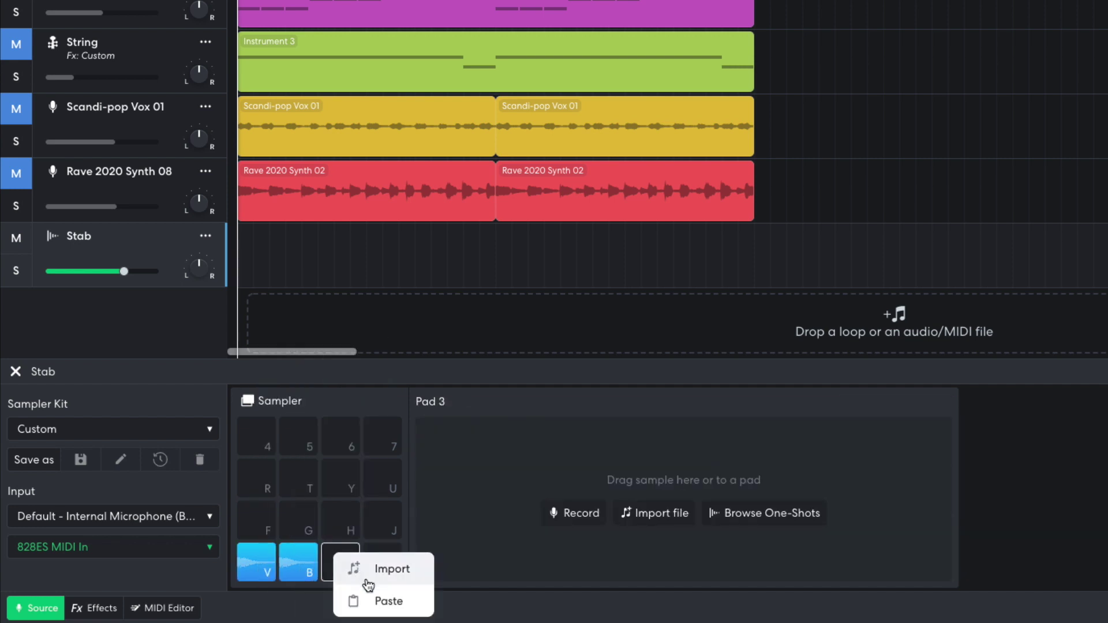
pyautogui.click(374, 602)
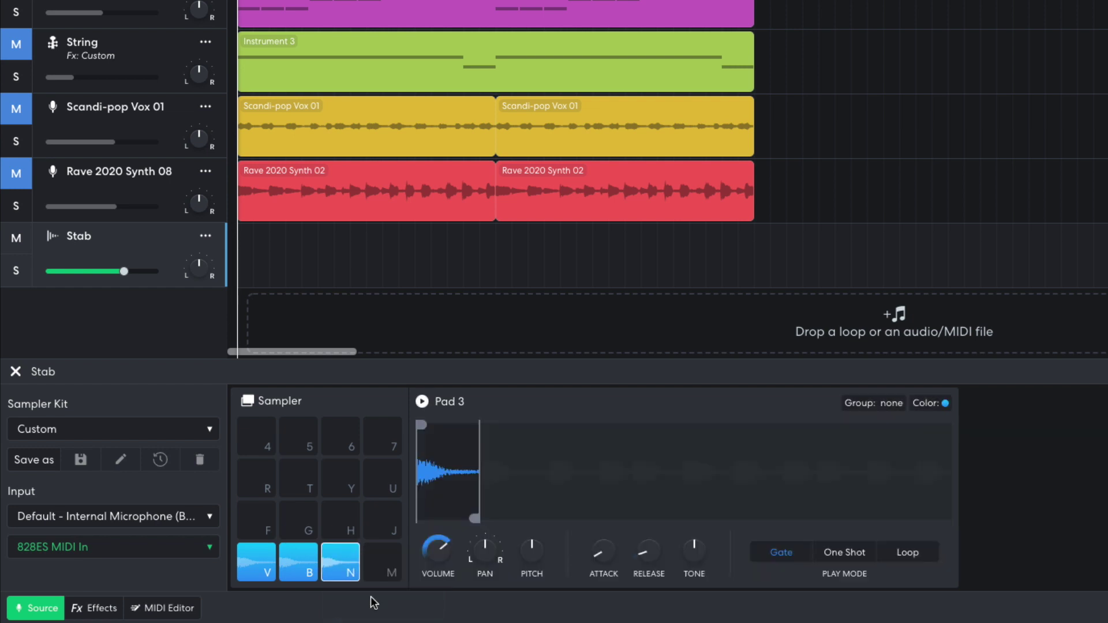
# Step: Raise Pad 2's pitch to 1.00 st and Pad 3's to 6.00 st, audition the three pads, and play the four-bar Stab pattern
pyautogui.click(303, 564)
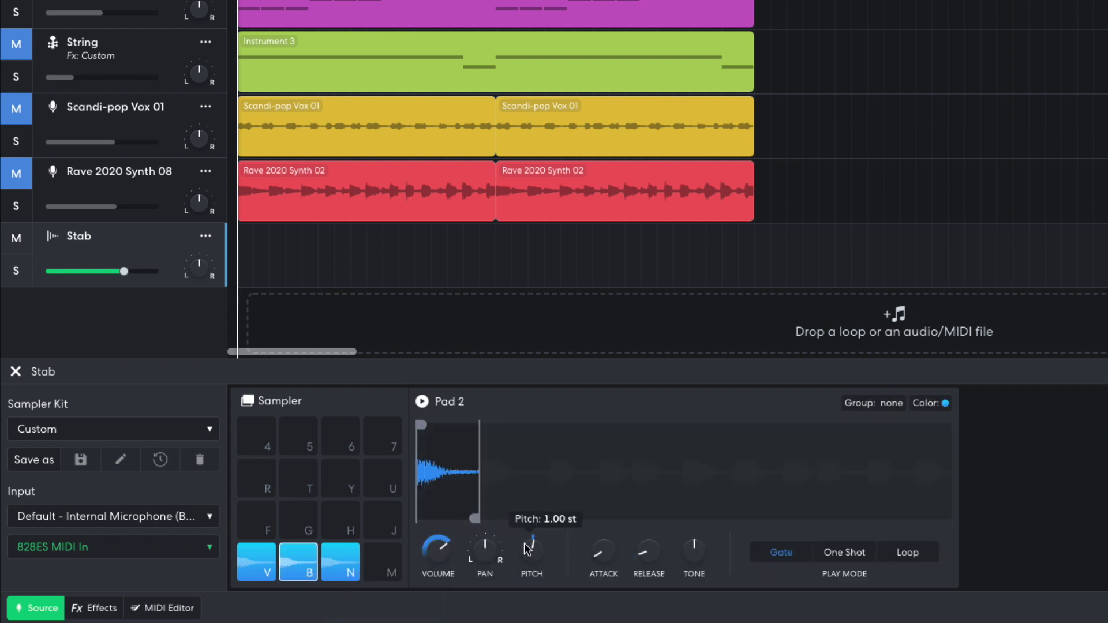
pyautogui.click(339, 560)
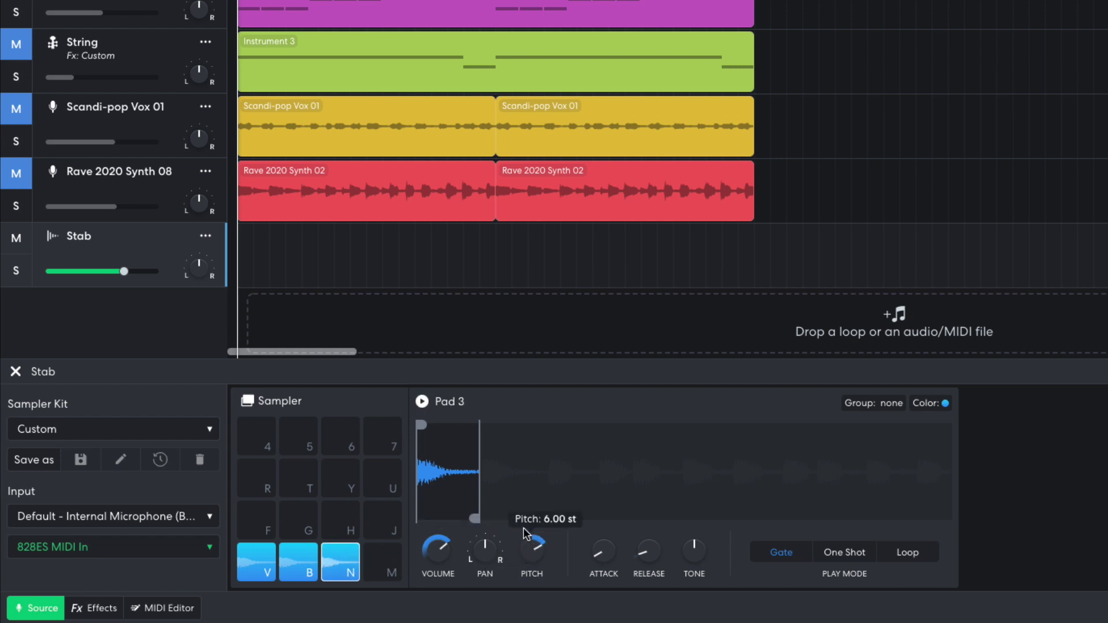
pyautogui.click(257, 562)
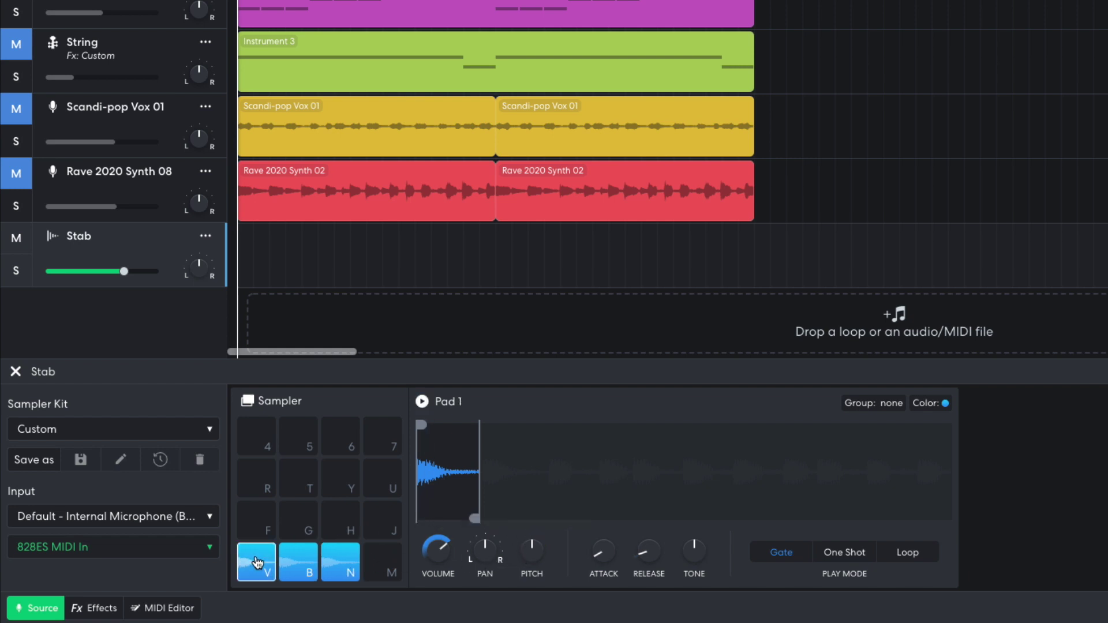
pyautogui.click(297, 563)
pyautogui.click(339, 563)
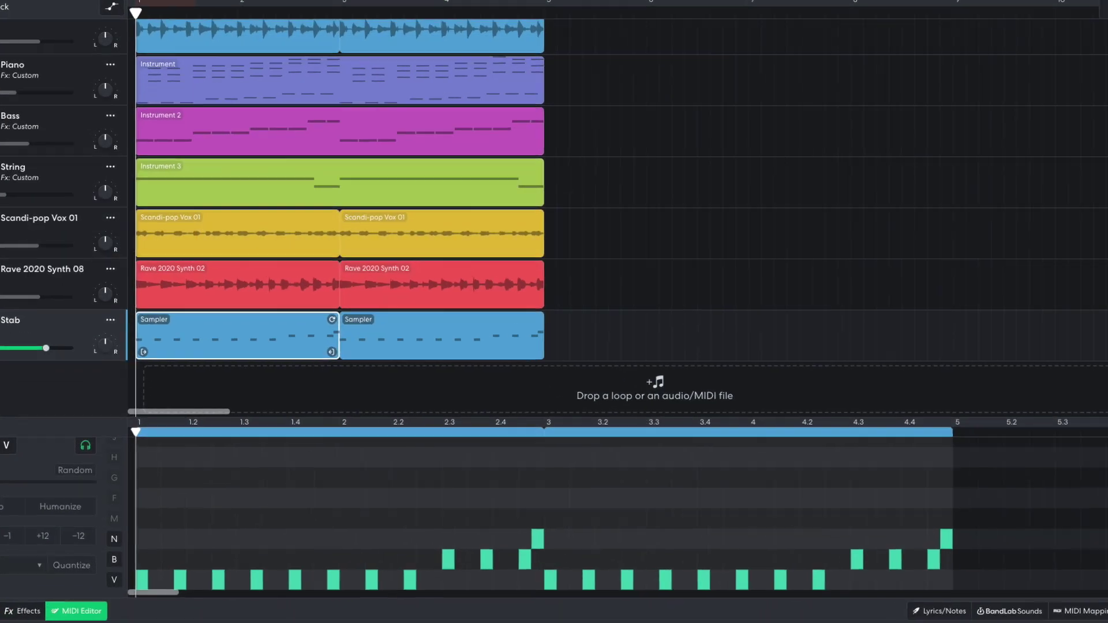
pyautogui.press('space')
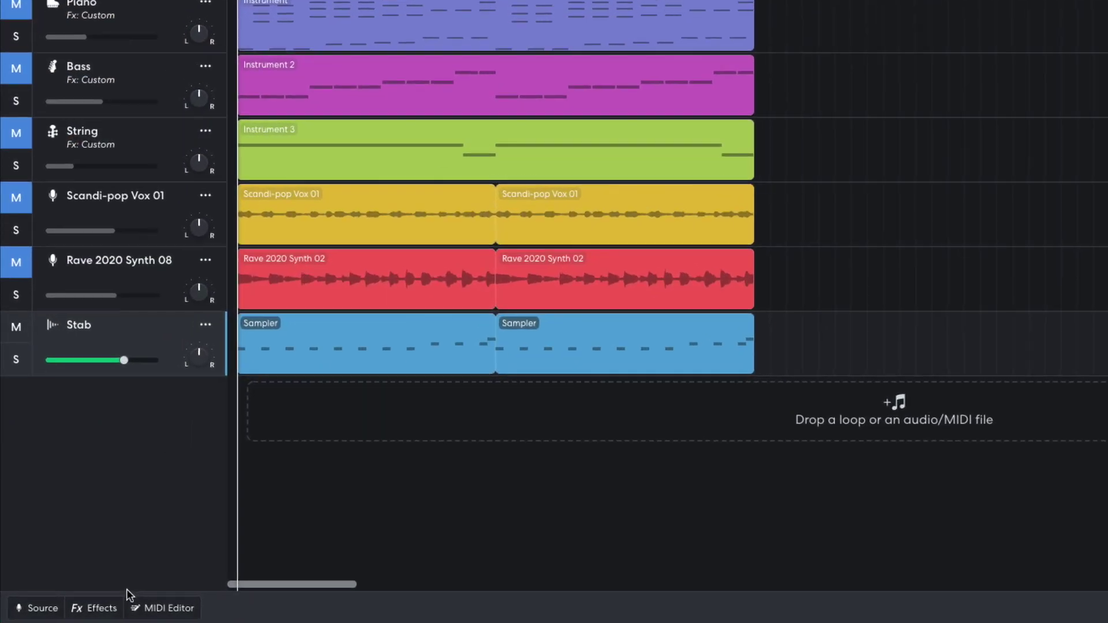
# Step: Add a D-Delay to the Stab track with time at 0.629 Hz, feedback at about 12 %, and a slightly lowered wet level
pyautogui.click(66, 611)
pyautogui.click(282, 508)
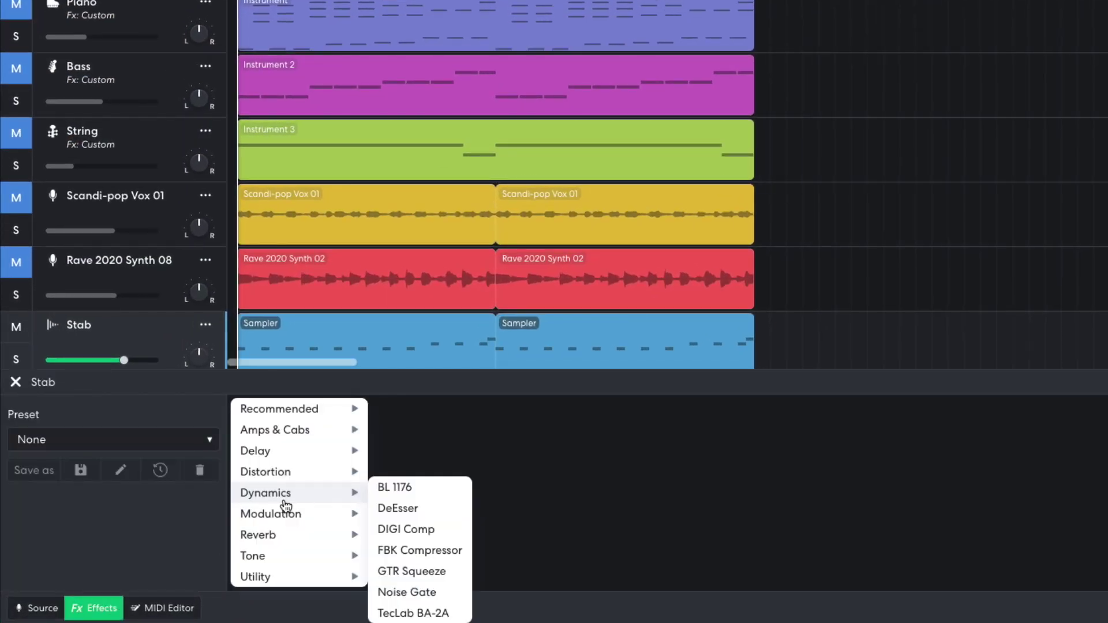
pyautogui.moveTo(305, 459)
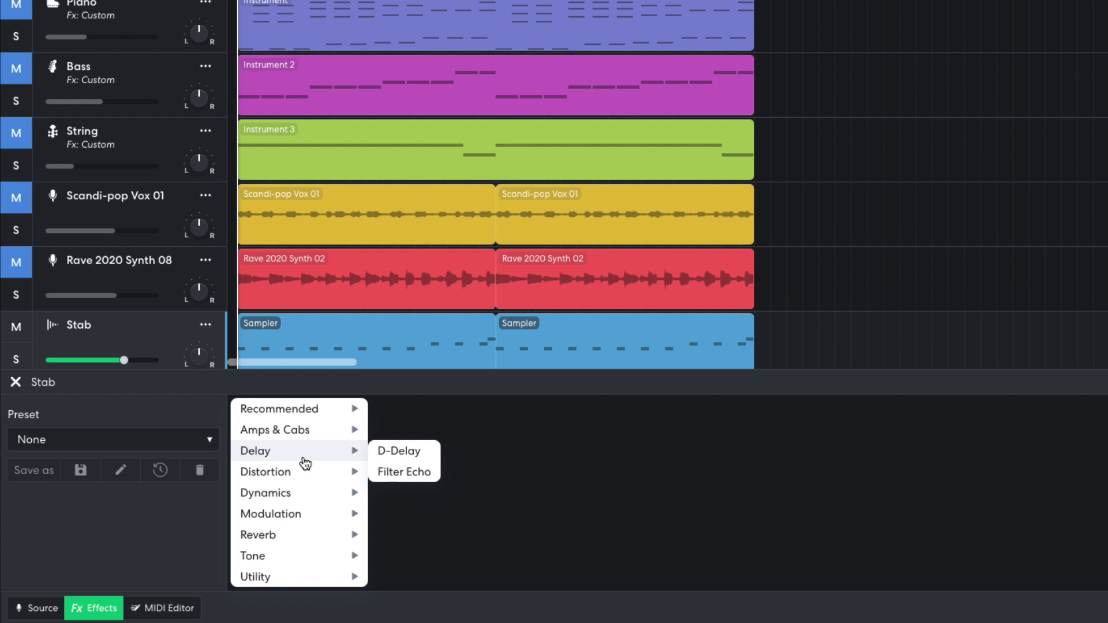
pyautogui.click(398, 451)
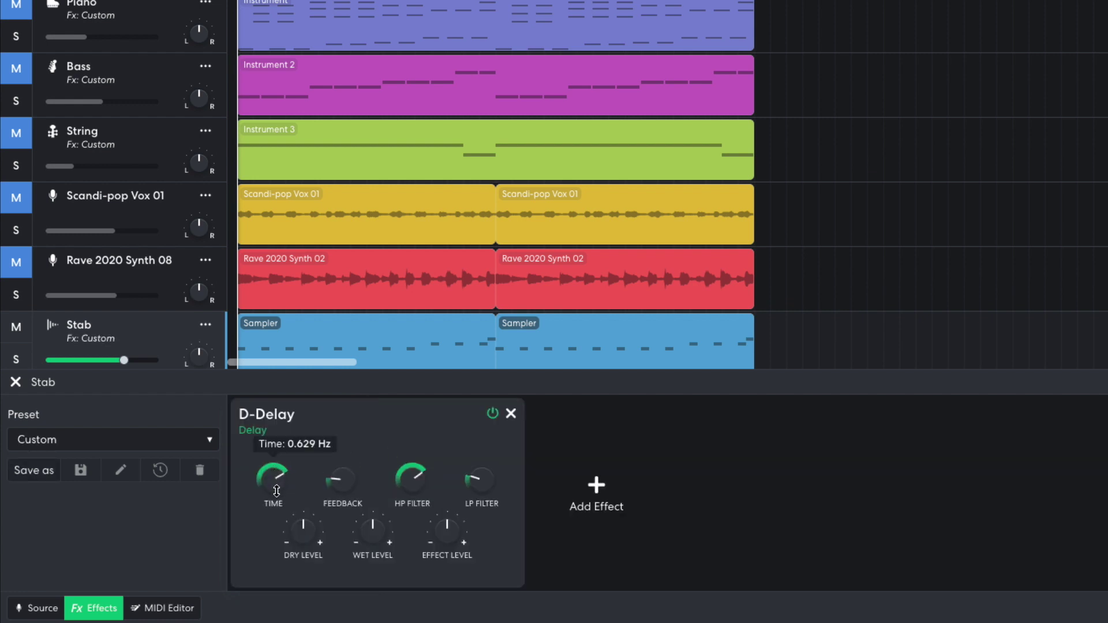
pyautogui.moveTo(349, 495)
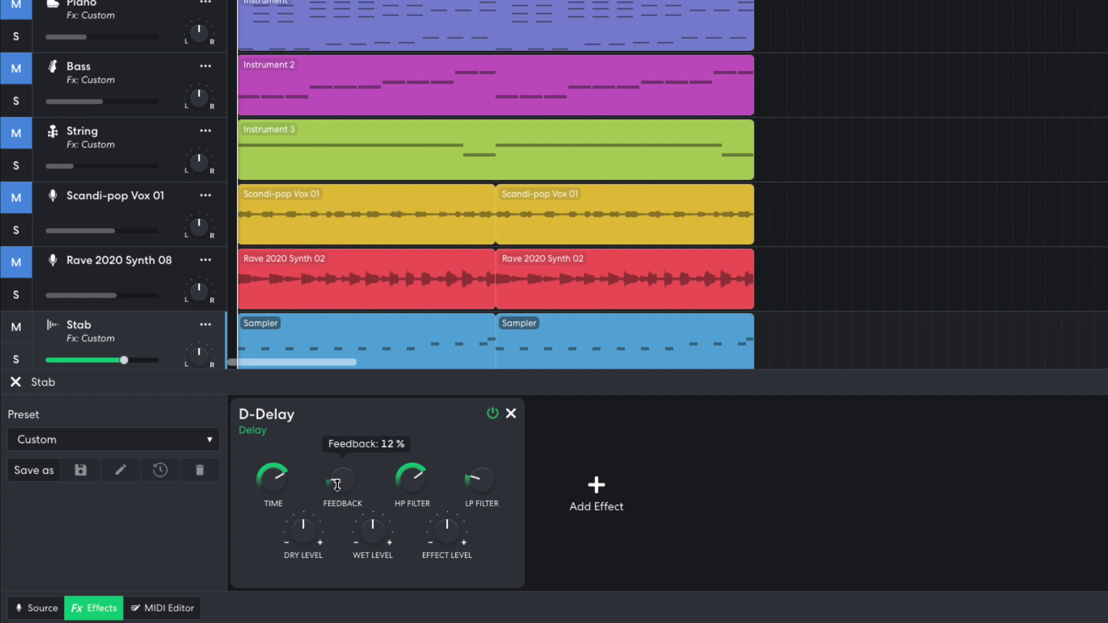
pyautogui.moveTo(374, 526)
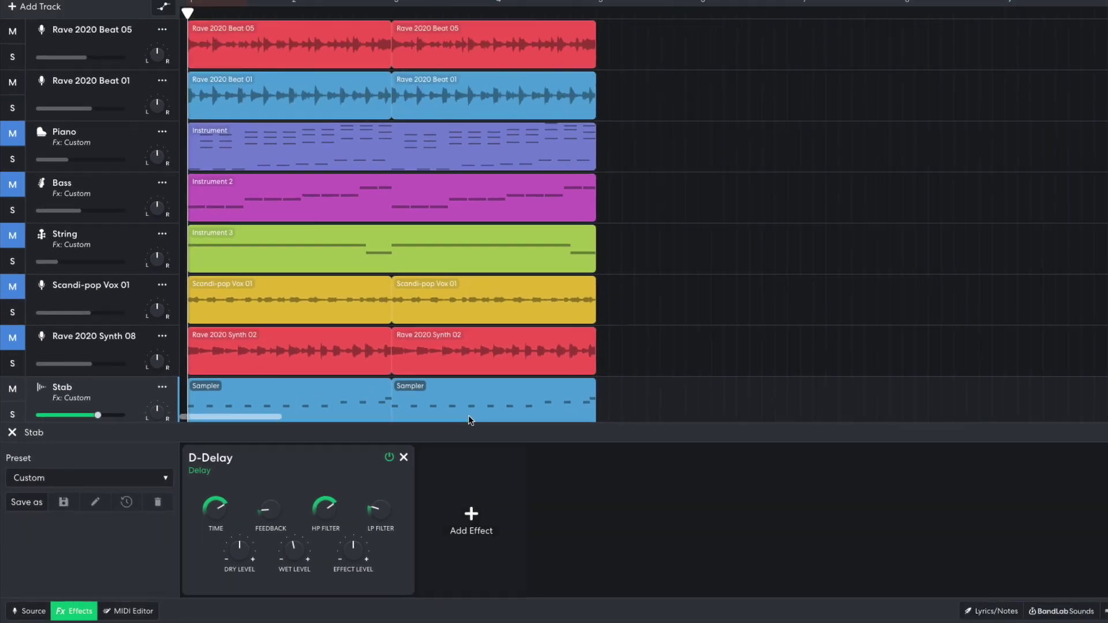
# Step: Play the four bars of drums and stabs to audition the Stab track's delay
pyautogui.press('space')
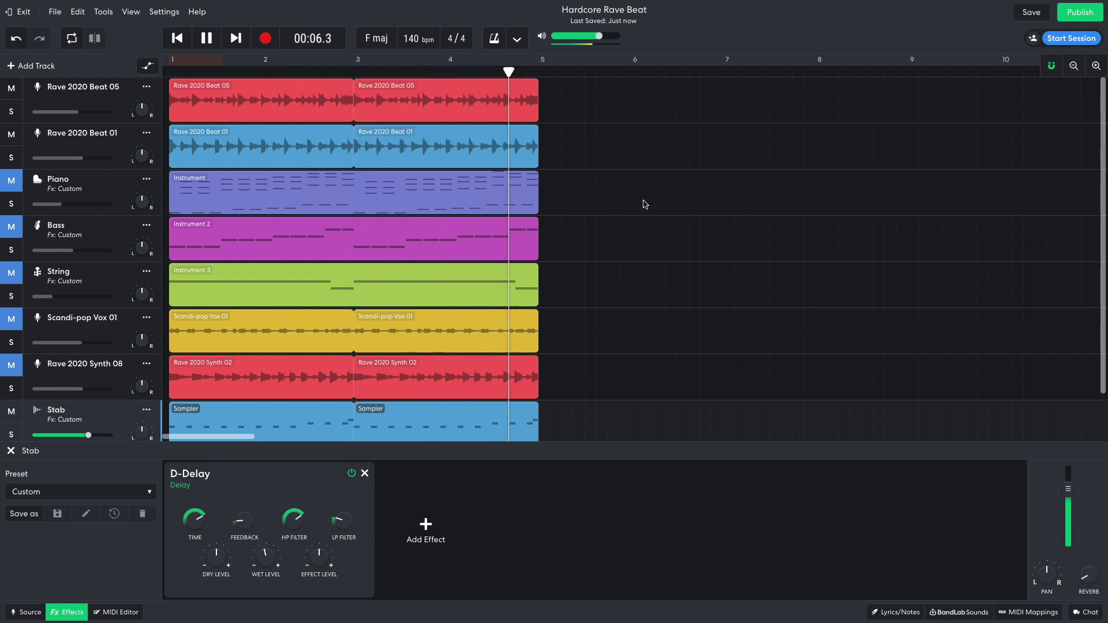
pyautogui.press('space')
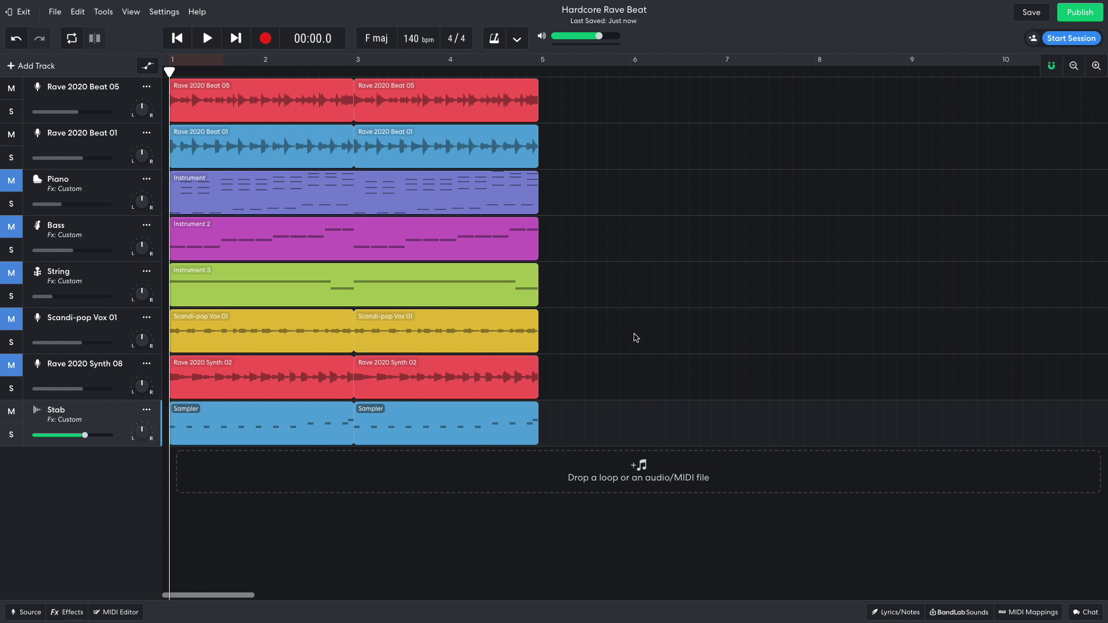
# Step: Add a new instrument track and load the Sine Bass preset from the synth basses
pyautogui.click(35, 67)
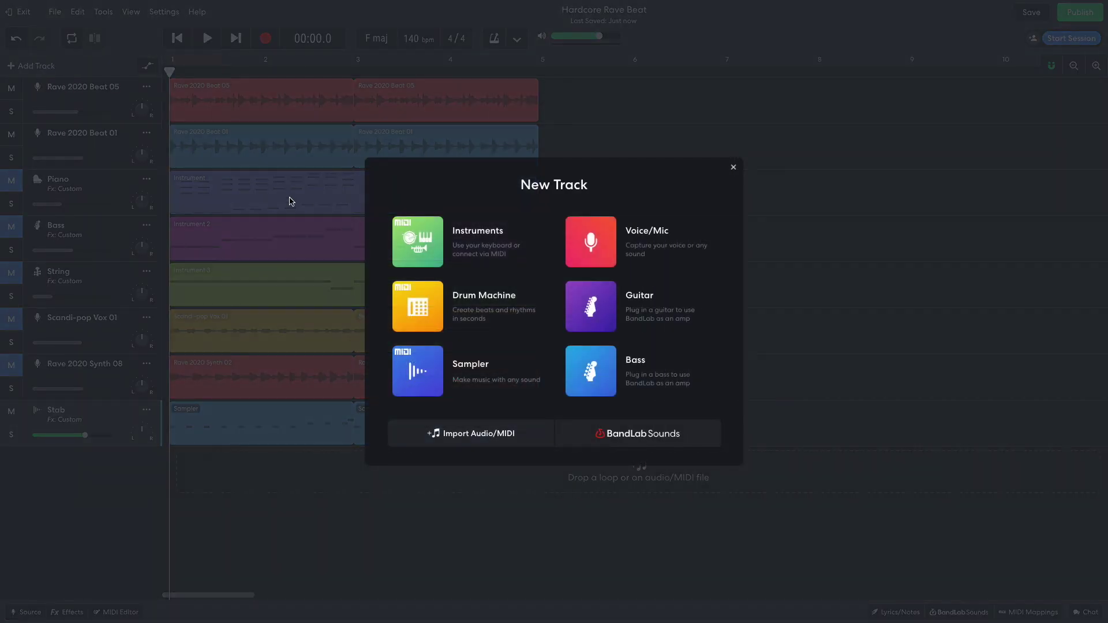
pyautogui.click(410, 237)
pyautogui.click(62, 611)
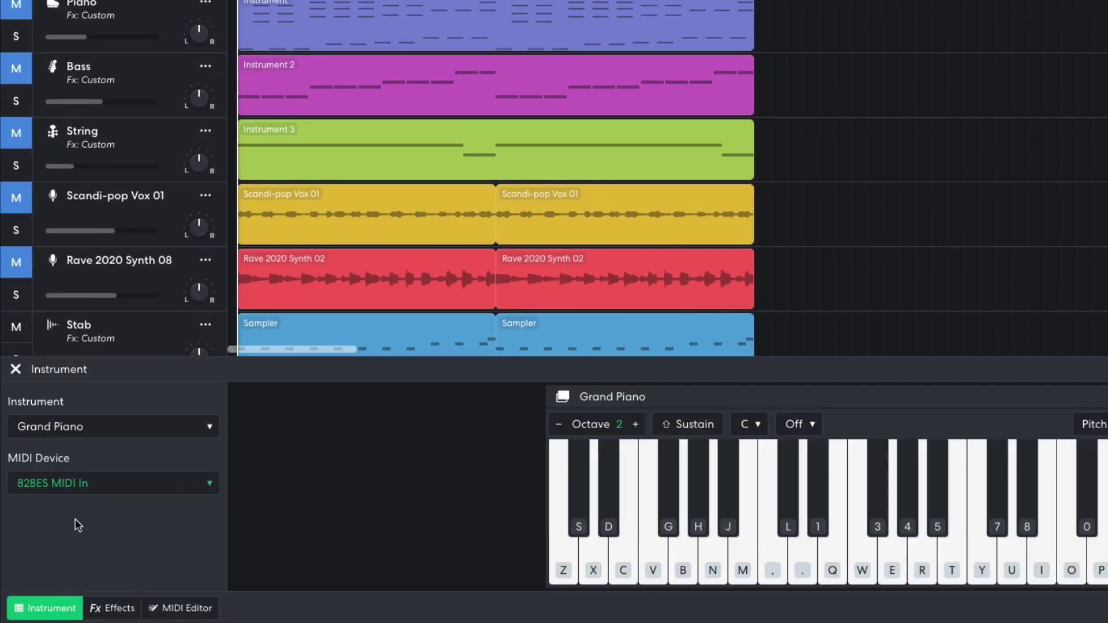
pyautogui.click(81, 425)
pyautogui.moveTo(157, 348)
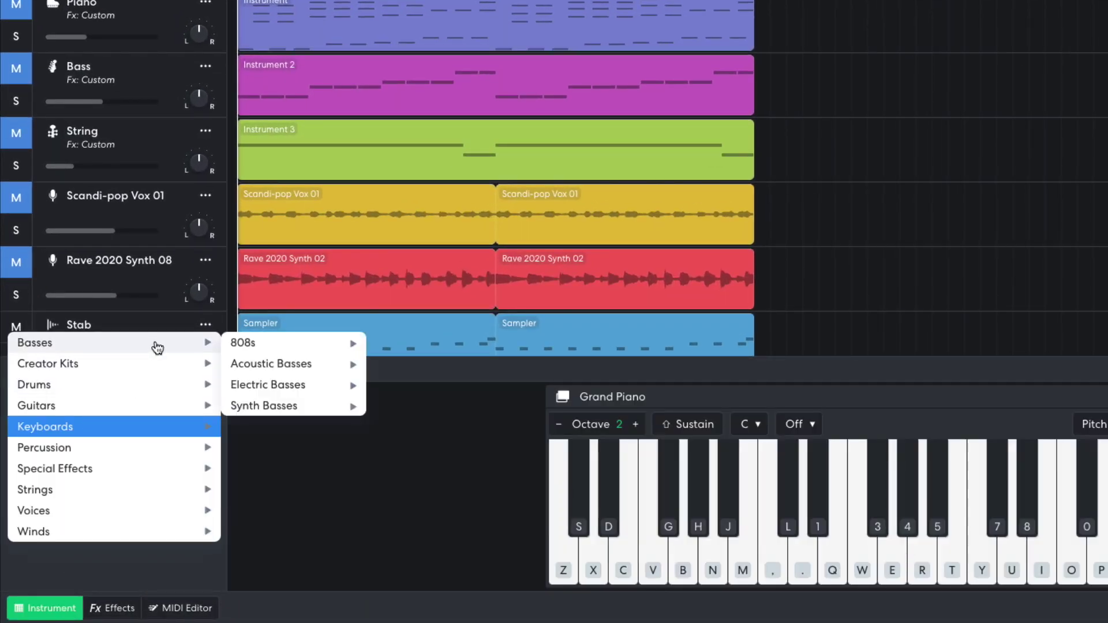
pyautogui.moveTo(280, 406)
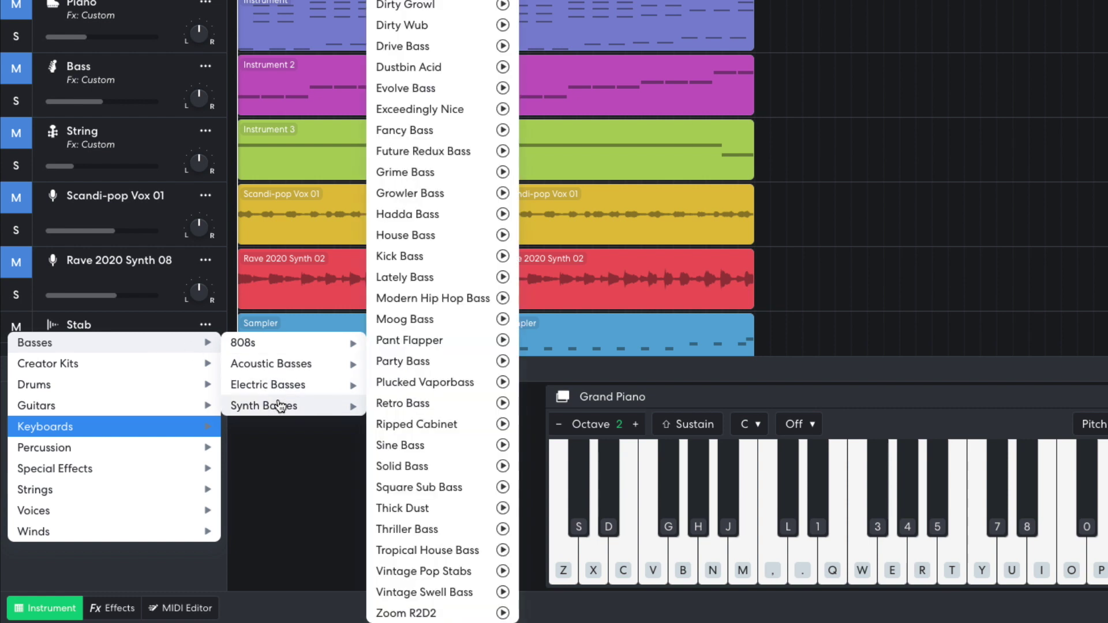
pyautogui.click(402, 445)
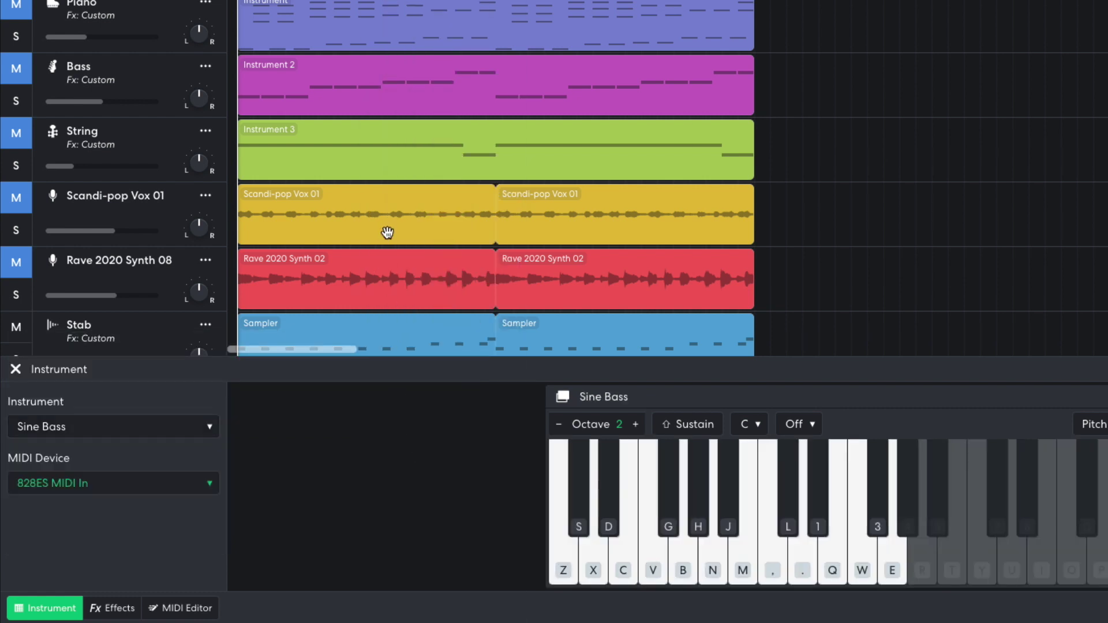
# Step: Lower the sub bass track's volume and play its four-bar pattern with the drums and stabs
pyautogui.scroll(-3, 387, 232)
pyautogui.moveTo(127, 273)
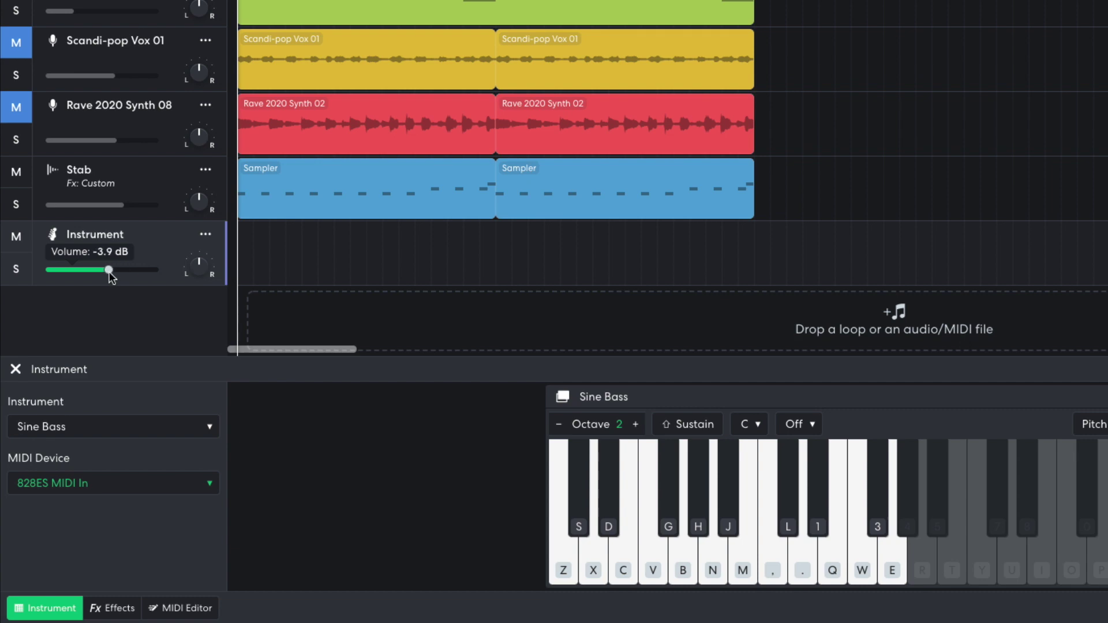
pyautogui.moveTo(82, 276); pyautogui.dragTo(80, 275)
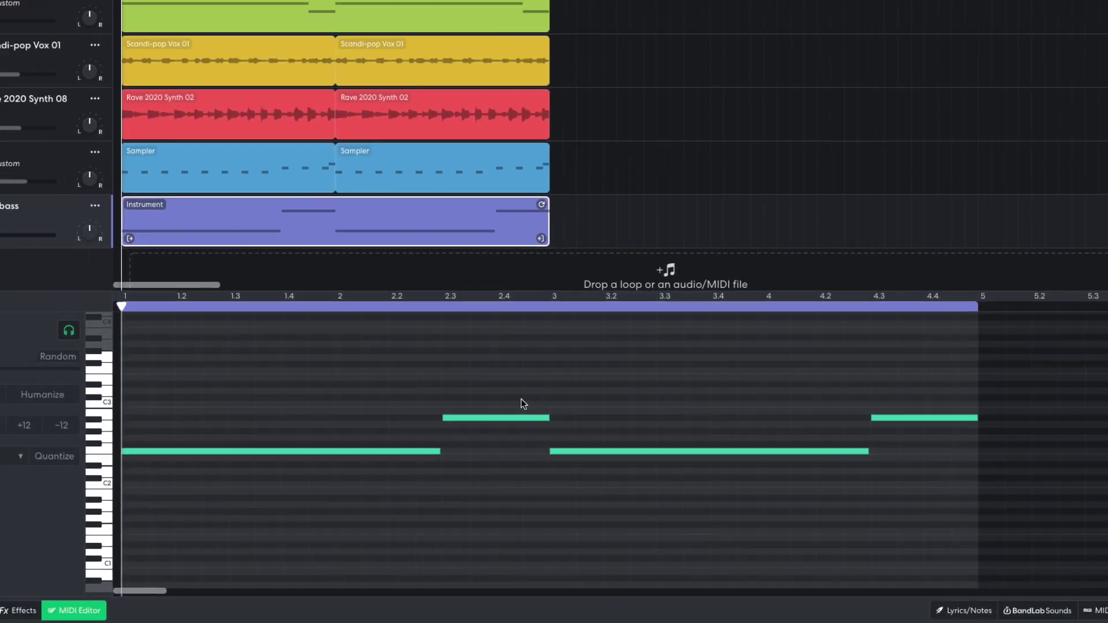
pyautogui.press('space')
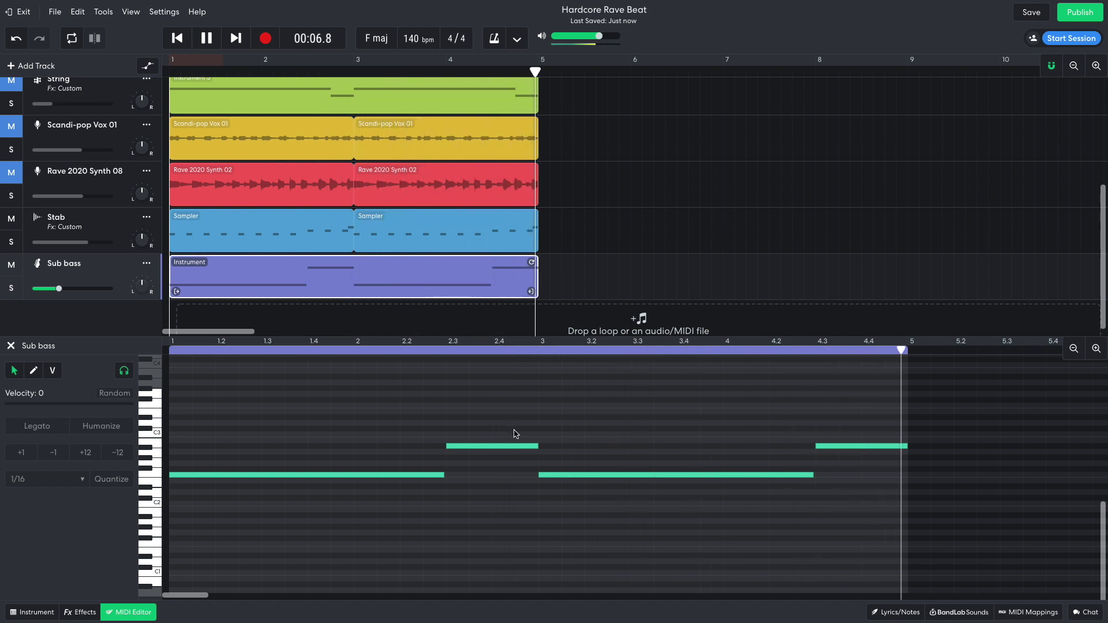
pyautogui.press('space')
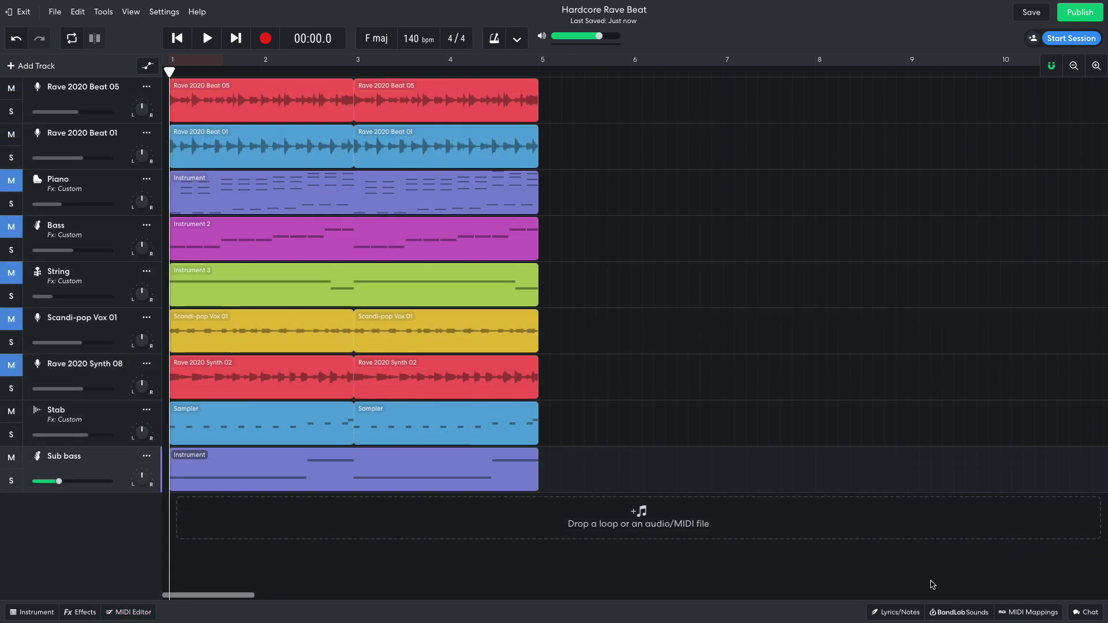
# Step: Open the loop library and filter it to the Voice instrument and the Electronic genre
pyautogui.click(950, 610)
pyautogui.click(980, 65)
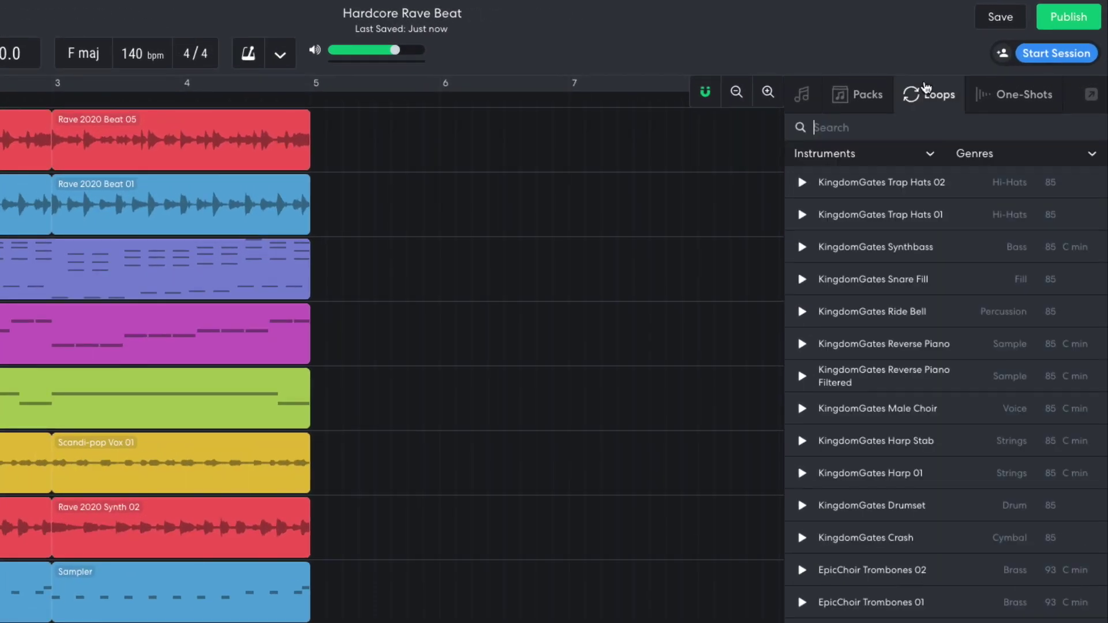
pyautogui.click(877, 160)
pyautogui.click(1056, 239)
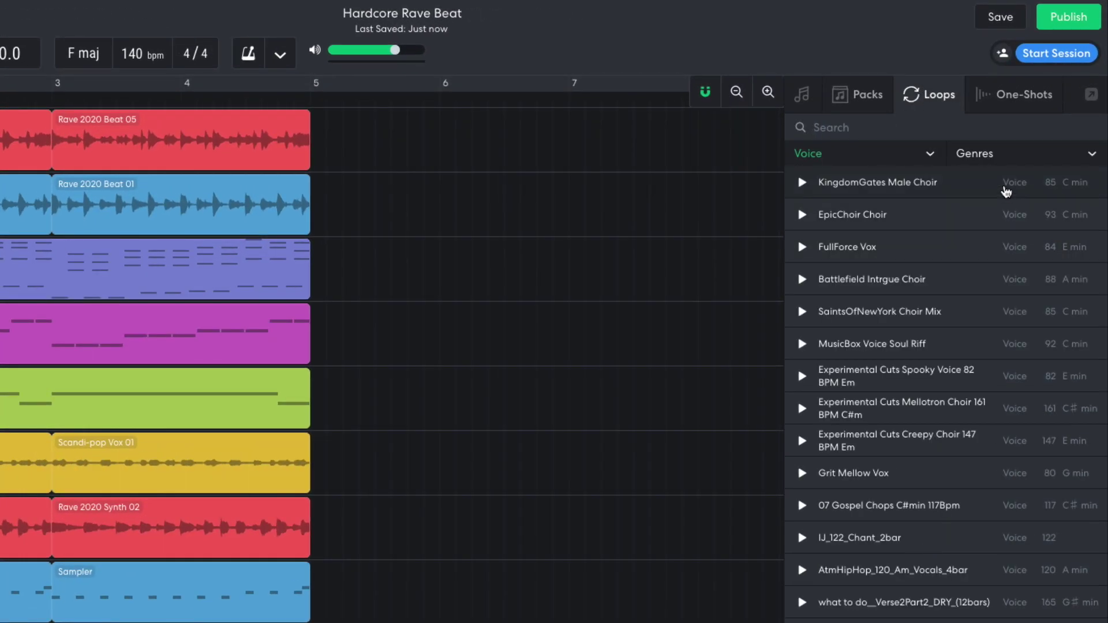
pyautogui.click(1005, 155)
pyautogui.click(860, 187)
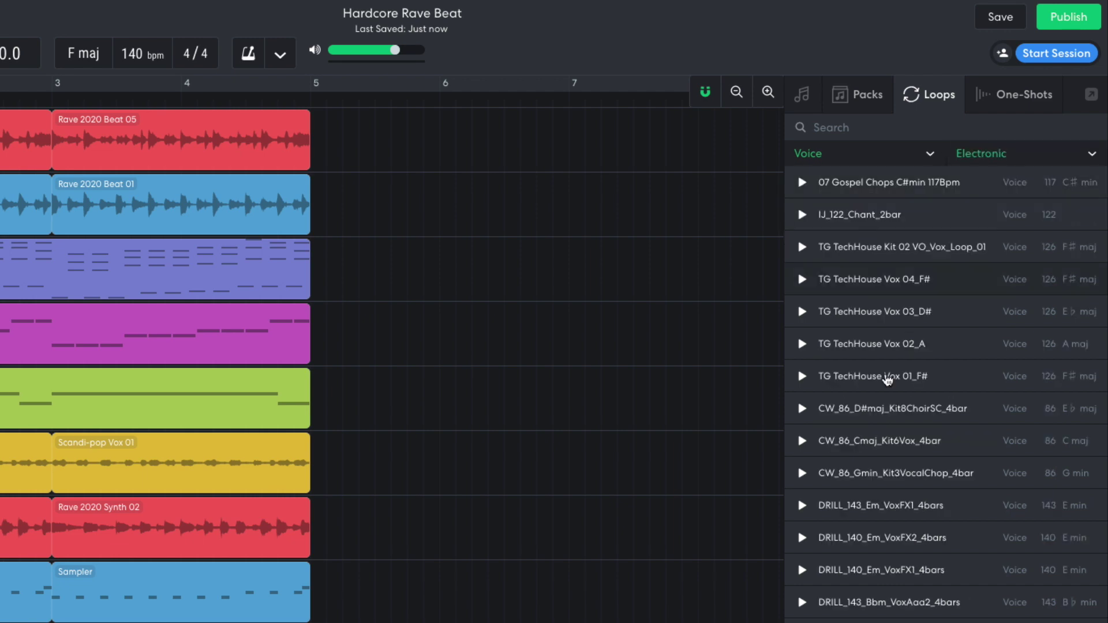
# Step: Add the Vox1_Old-School-Breakbeat_Am_133BPM loop on a new track at bar 1, lower its volume slightly, and audition it
pyautogui.scroll(-15, 837, 569)
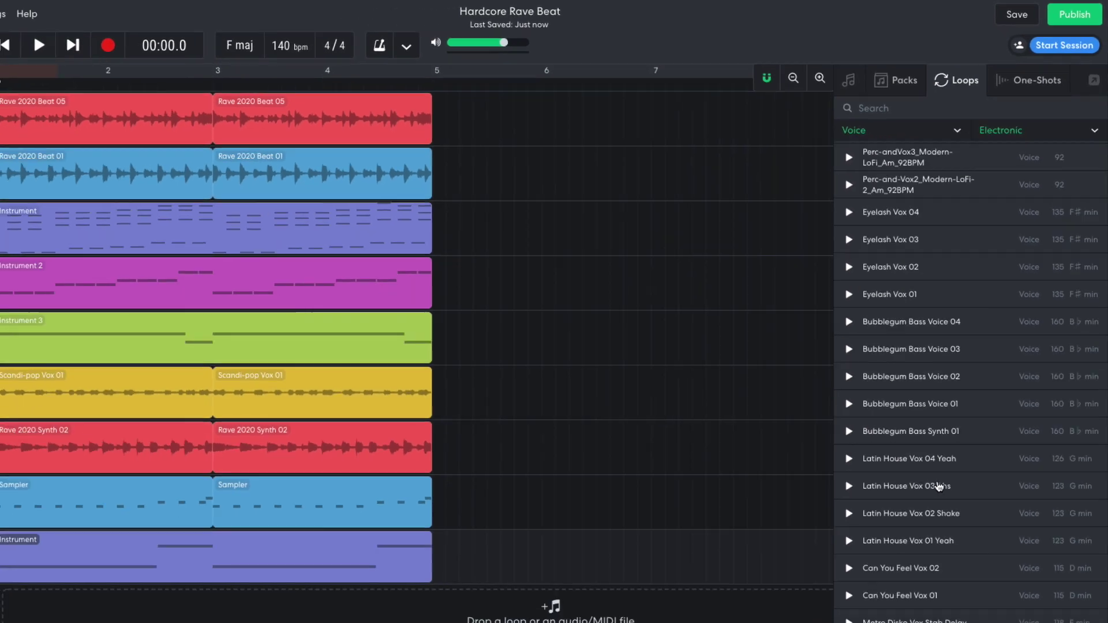
pyautogui.scroll(-15, 940, 487)
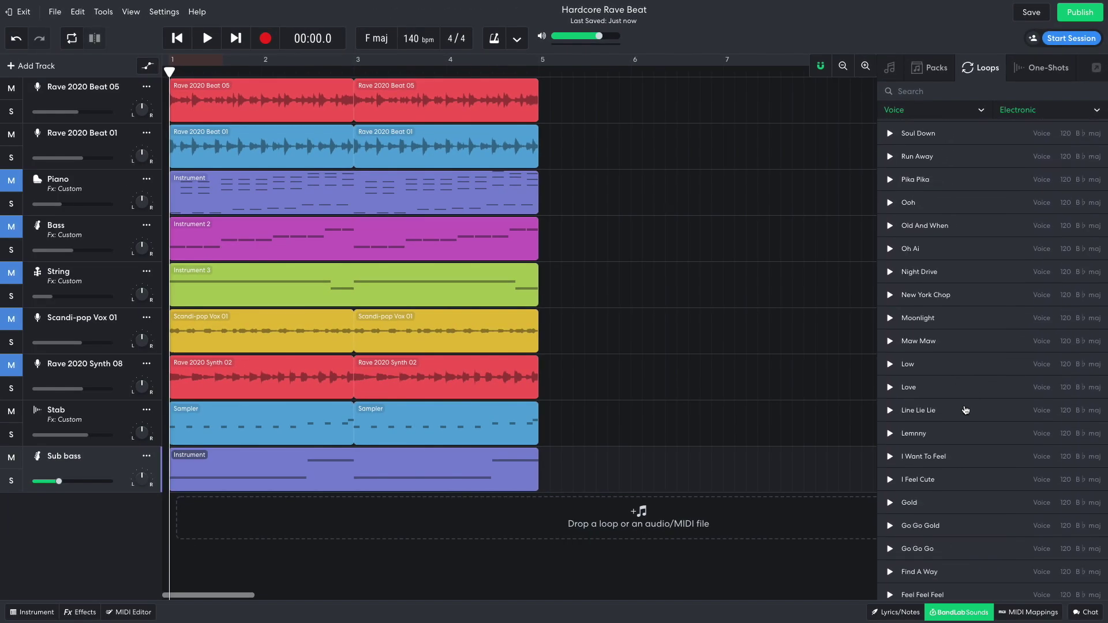
pyautogui.scroll(-10, 966, 410)
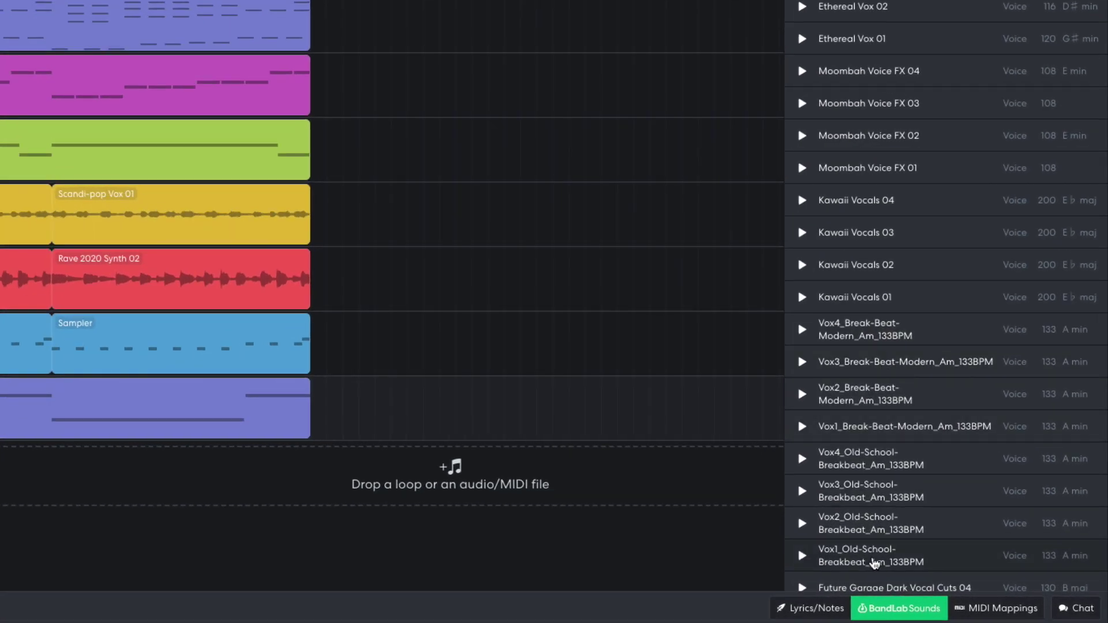
pyautogui.moveTo(875, 564); pyautogui.dragTo(0, 469)
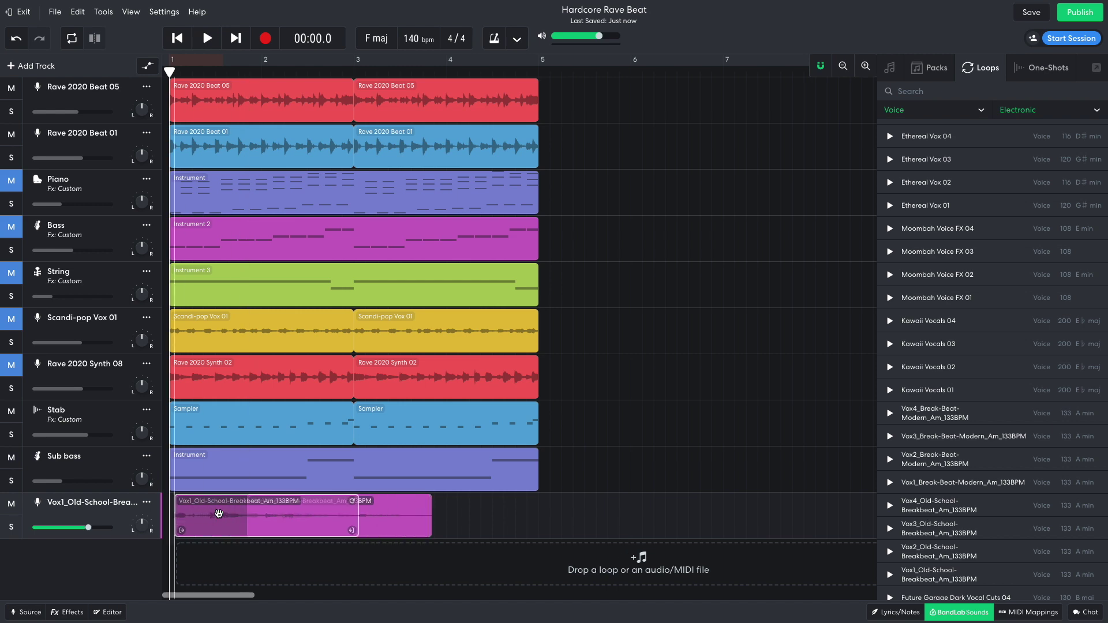
pyautogui.moveTo(218, 513); pyautogui.dragTo(219, 513)
pyautogui.moveTo(87, 527)
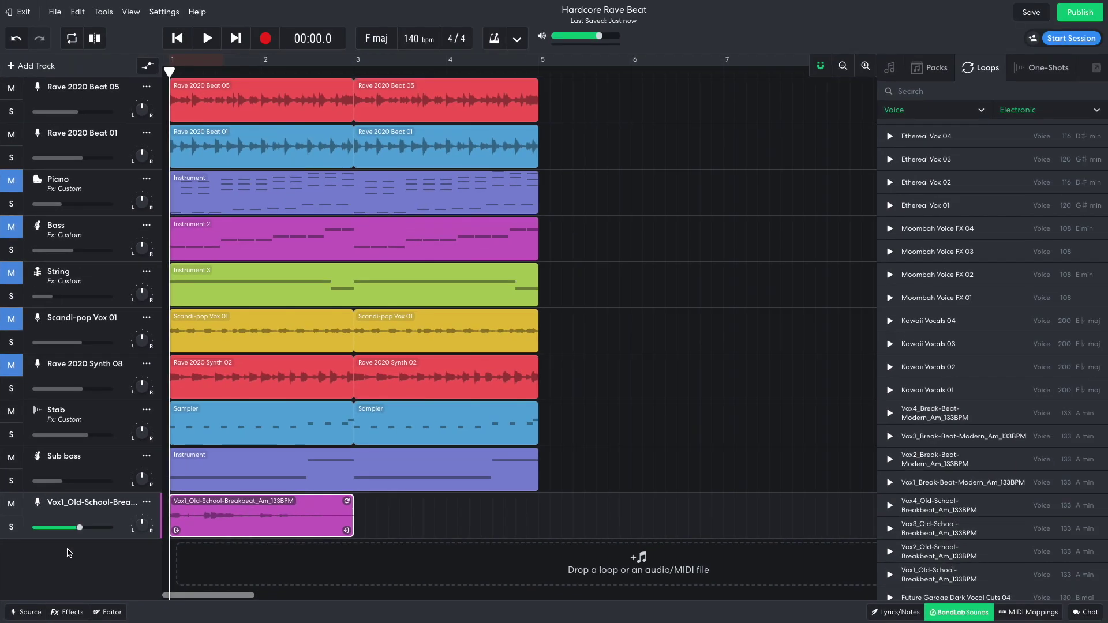
pyautogui.press('space')
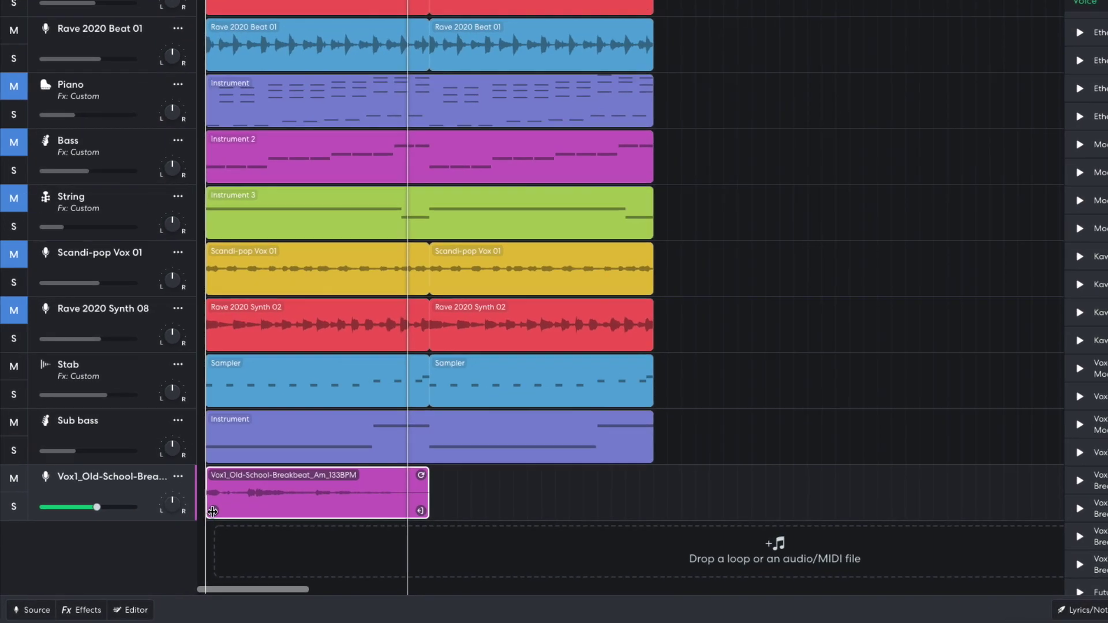
# Step: Trim the Vox1 clip to a single phrase under one bar long, align it with the start of bar 1, and play it
pyautogui.moveTo(176, 530); pyautogui.dragTo(203, 529)
pyautogui.moveTo(284, 490); pyautogui.dragTo(291, 490)
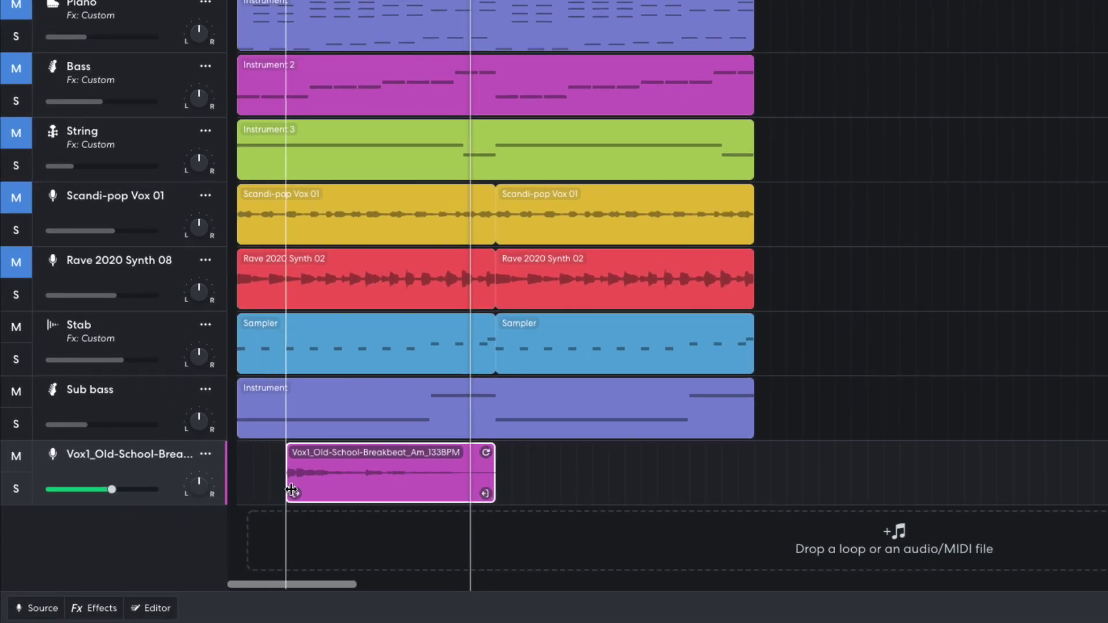
pyautogui.moveTo(486, 495); pyautogui.dragTo(258, 474)
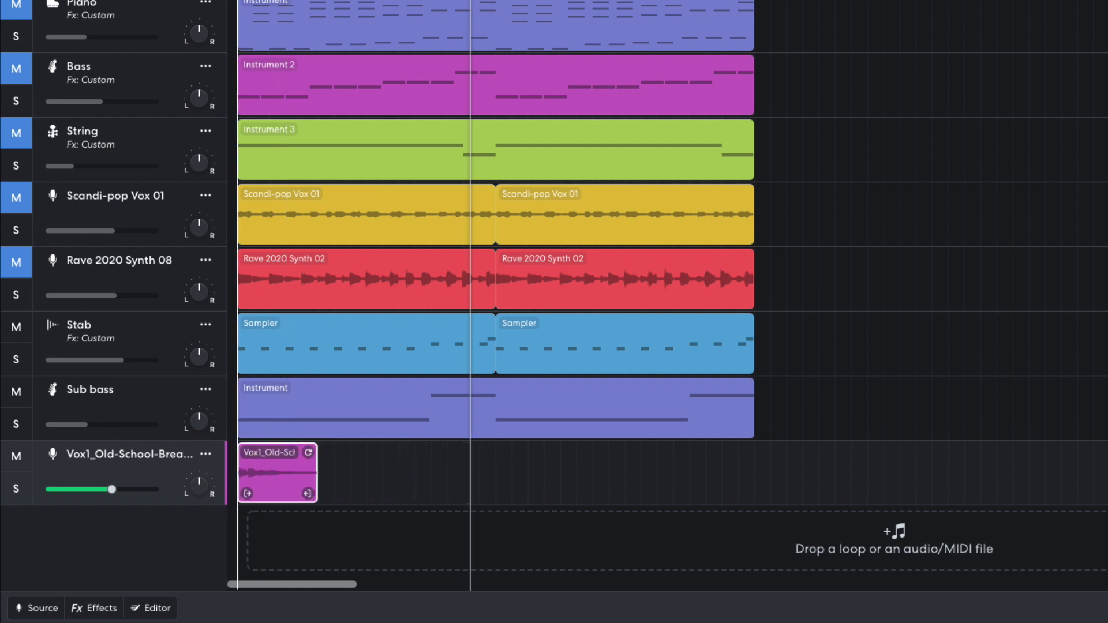
pyautogui.press('Return')
pyautogui.press('space')
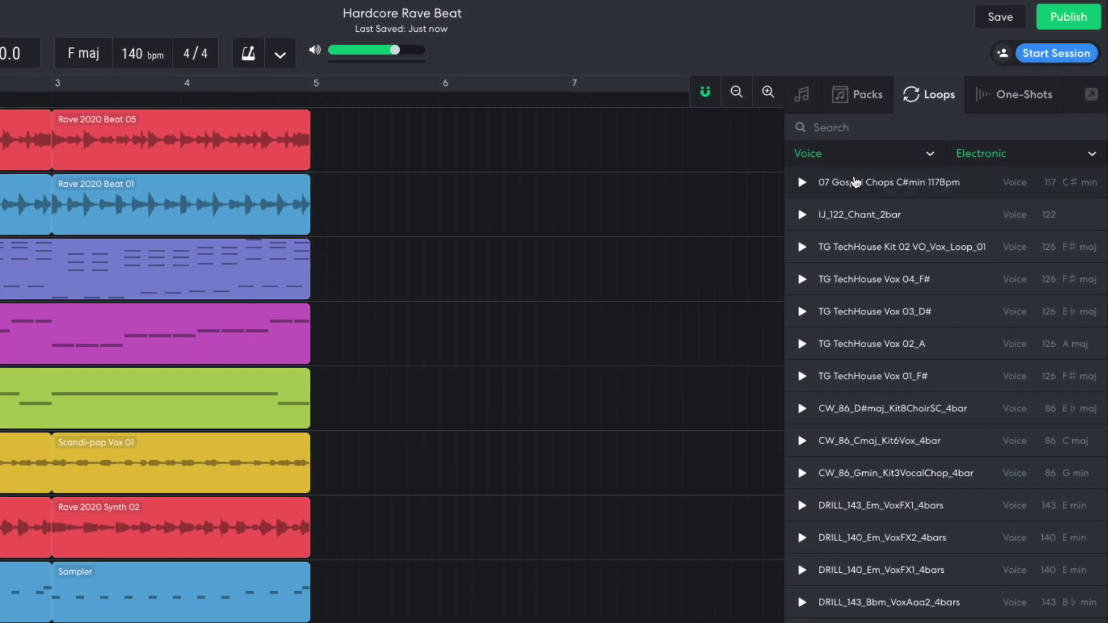
# Step: Reset the instrument and genre filters and search the loops for "white noise"
pyautogui.click(942, 115)
pyautogui.click(898, 182)
pyautogui.click(981, 155)
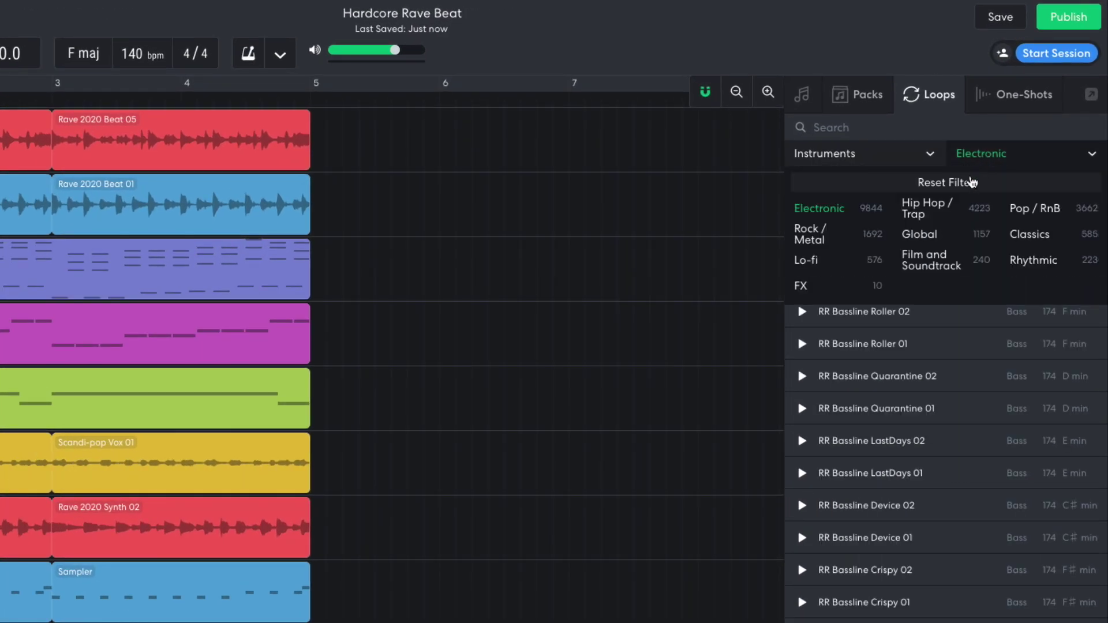
pyautogui.click(971, 182)
pyautogui.write('hite noise')
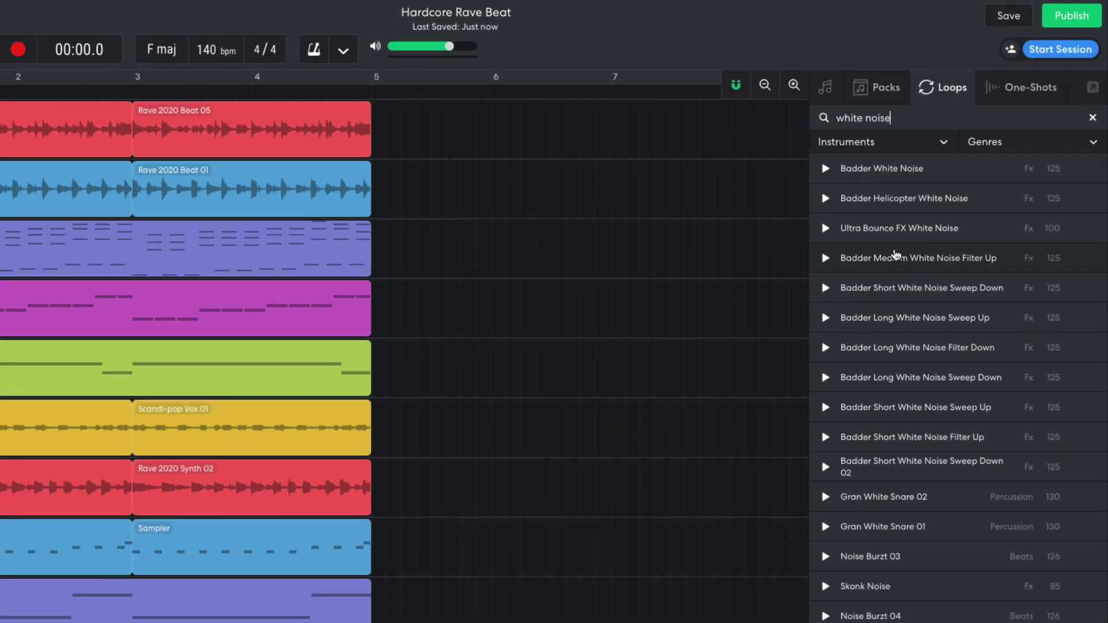
# Step: Add Badder Medium White Noise Filter Up on a new track across bars 3 and 4, and lower its volume to about -5.5 dB
pyautogui.moveTo(877, 279); pyautogui.dragTo(414, 565)
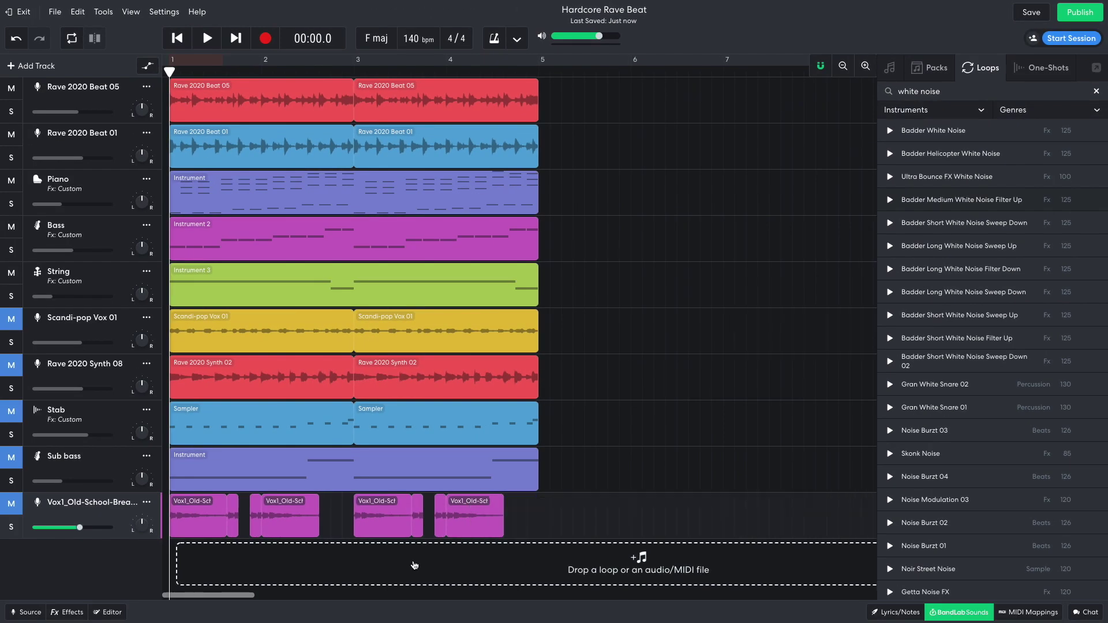
pyautogui.moveTo(502, 564); pyautogui.dragTo(416, 566)
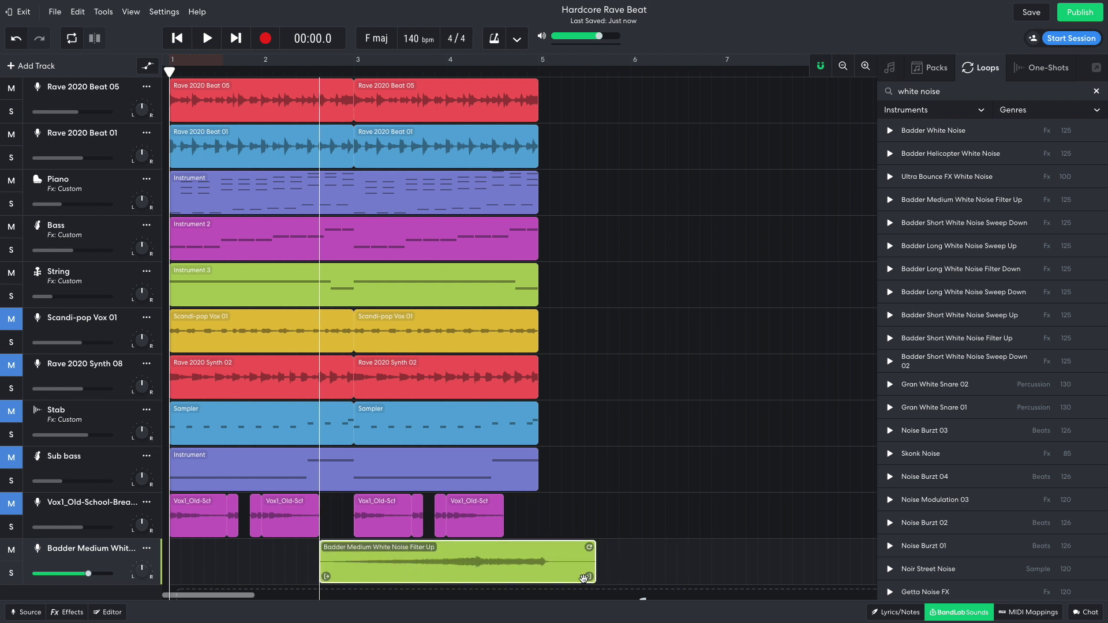
pyautogui.moveTo(587, 577); pyautogui.dragTo(497, 569)
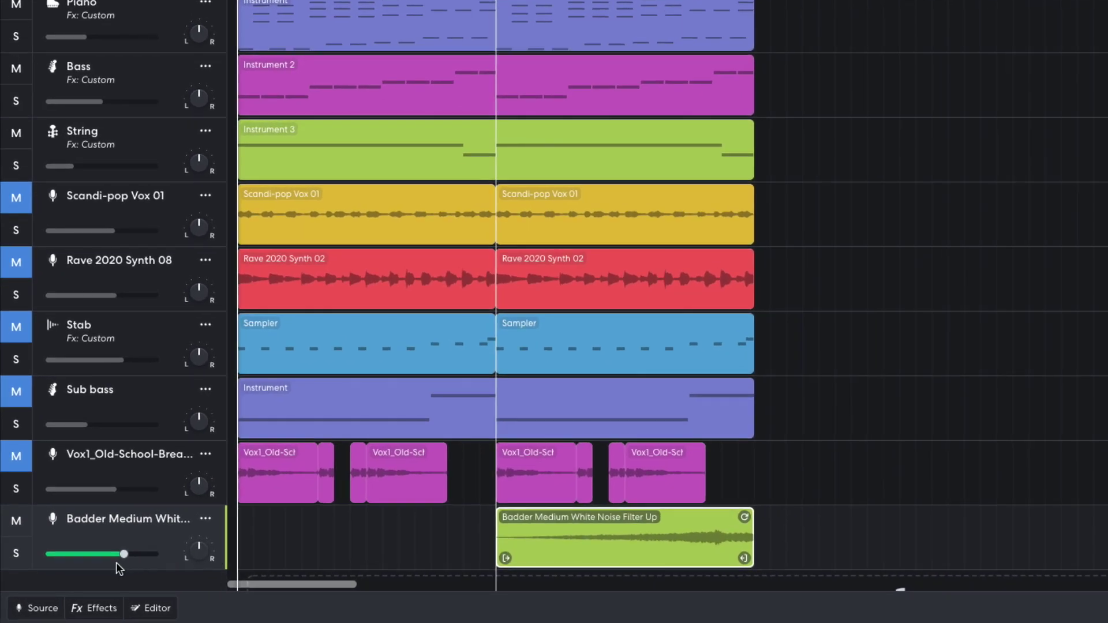
pyautogui.moveTo(122, 556)
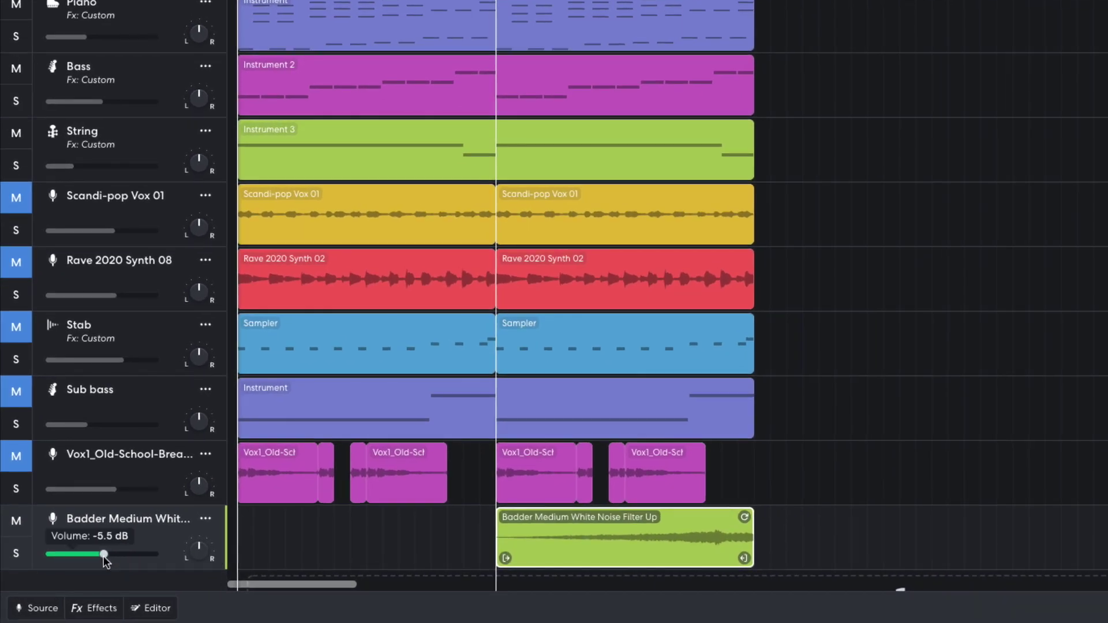
pyautogui.press('space')
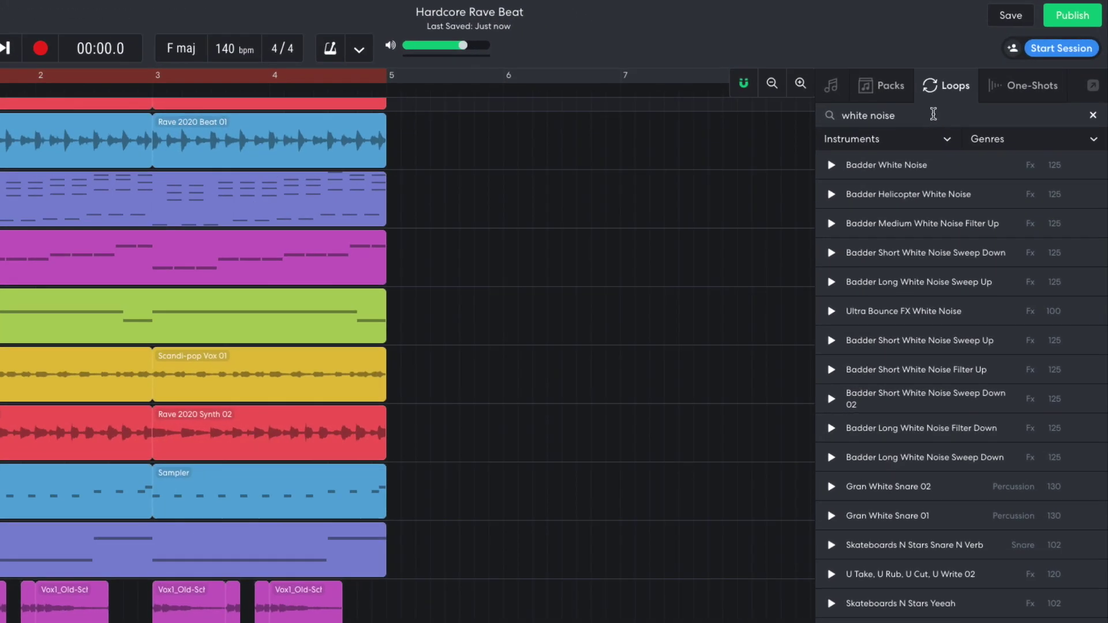
# Step: Search the loops for "crash", place Silver Yacht Crash on a new track at bar 1, and lower its volume
pyautogui.tripleClick(933, 114)
pyautogui.write('c')
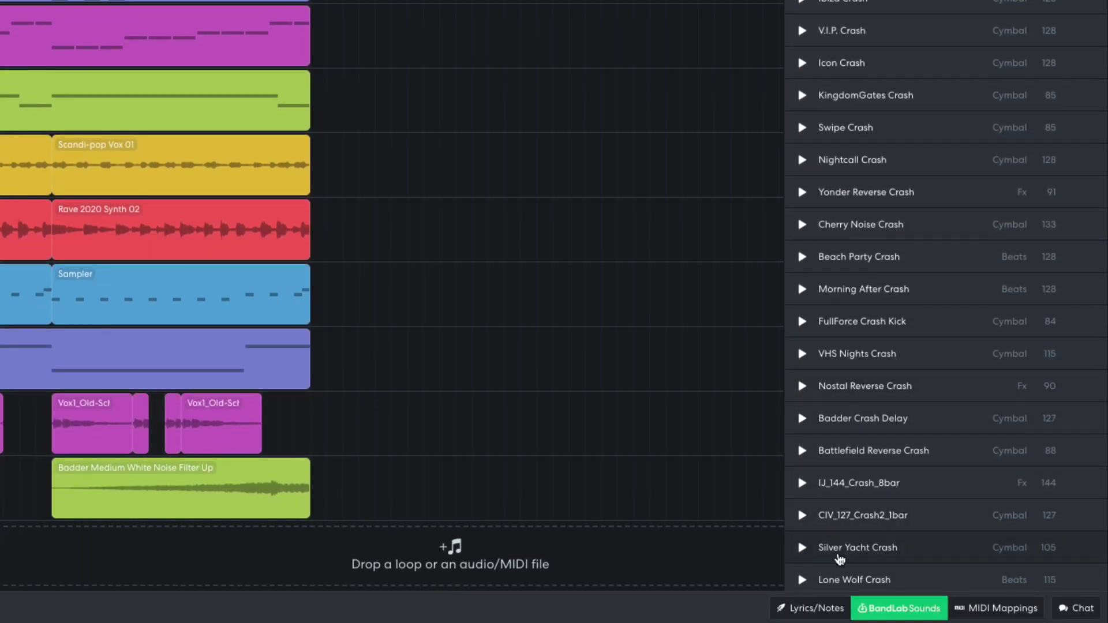
pyautogui.moveTo(840, 558); pyautogui.dragTo(16, 530)
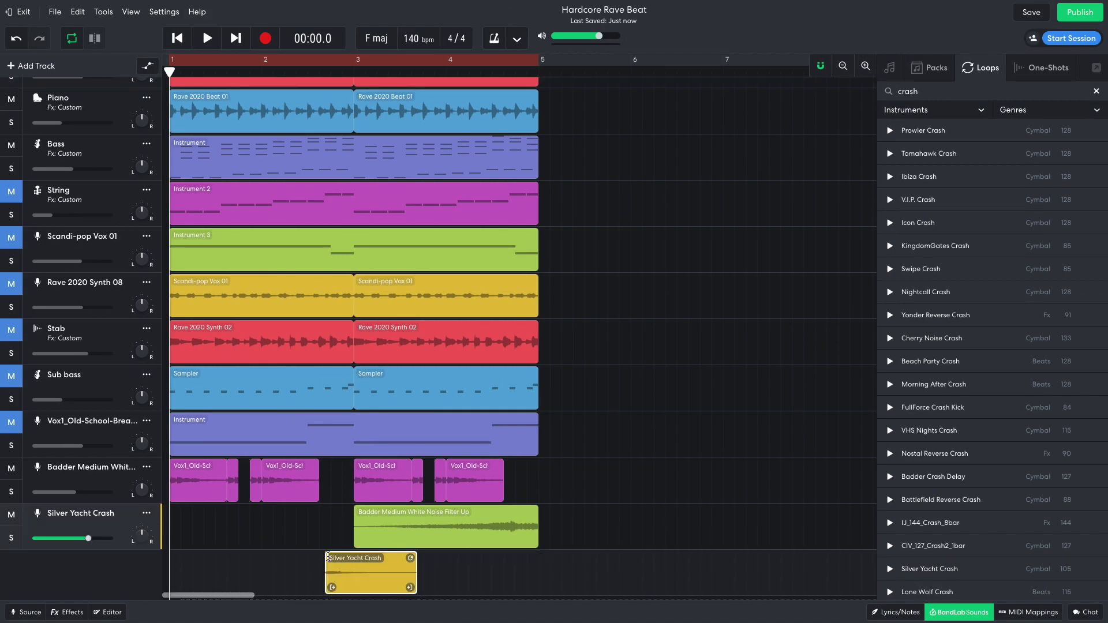
pyautogui.moveTo(366, 581); pyautogui.dragTo(208, 580)
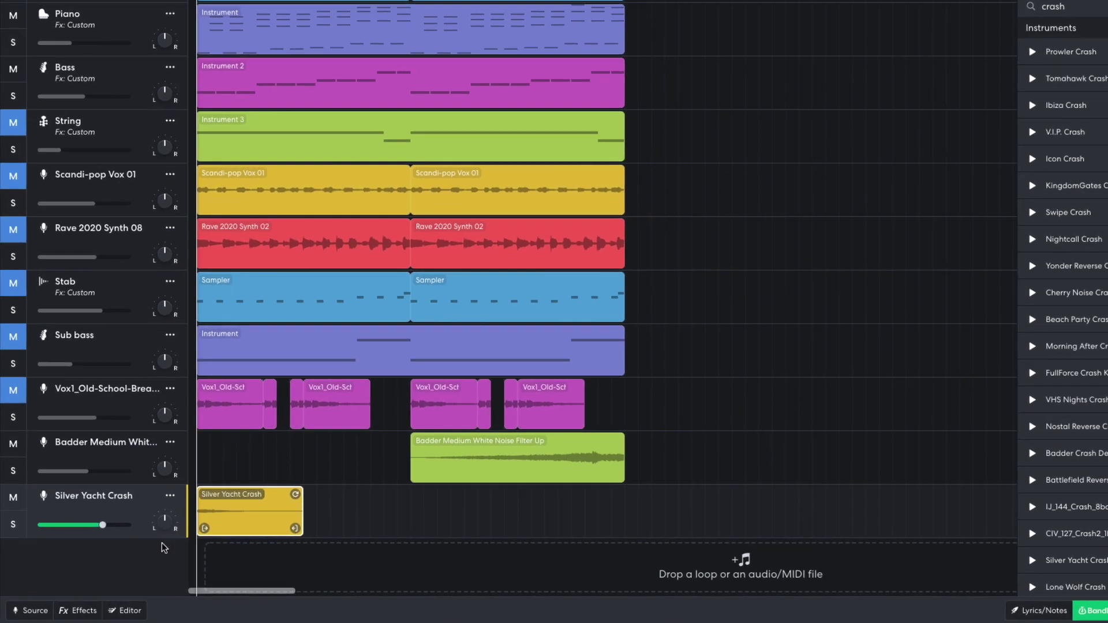
pyautogui.moveTo(101, 525)
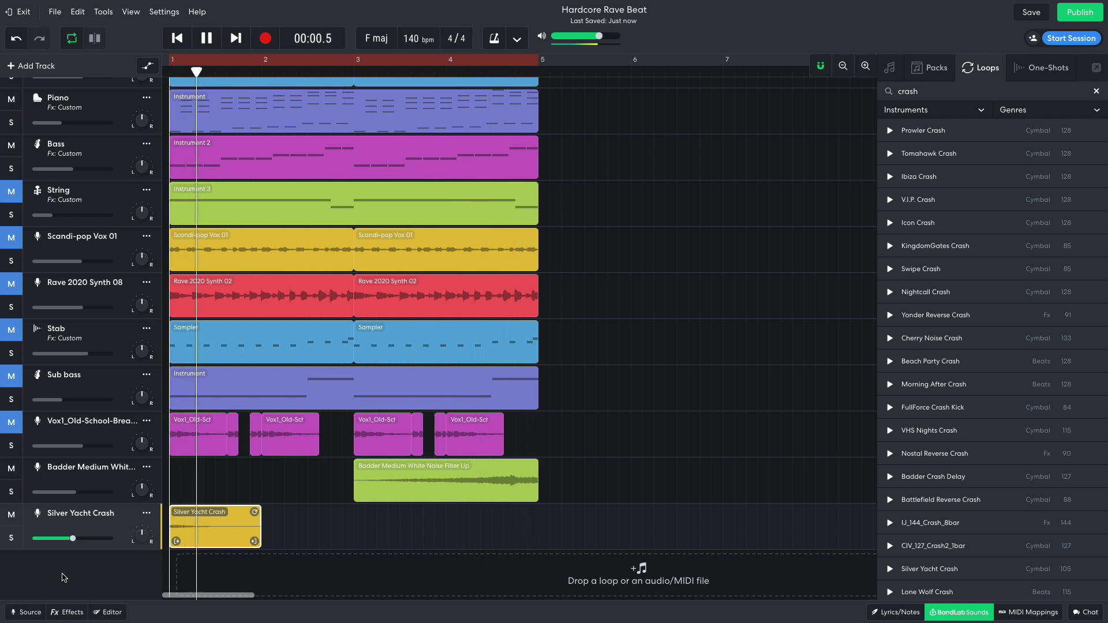
# Step: Play the full song arrangement from the beginning
pyautogui.press('space')
pyautogui.press('space')
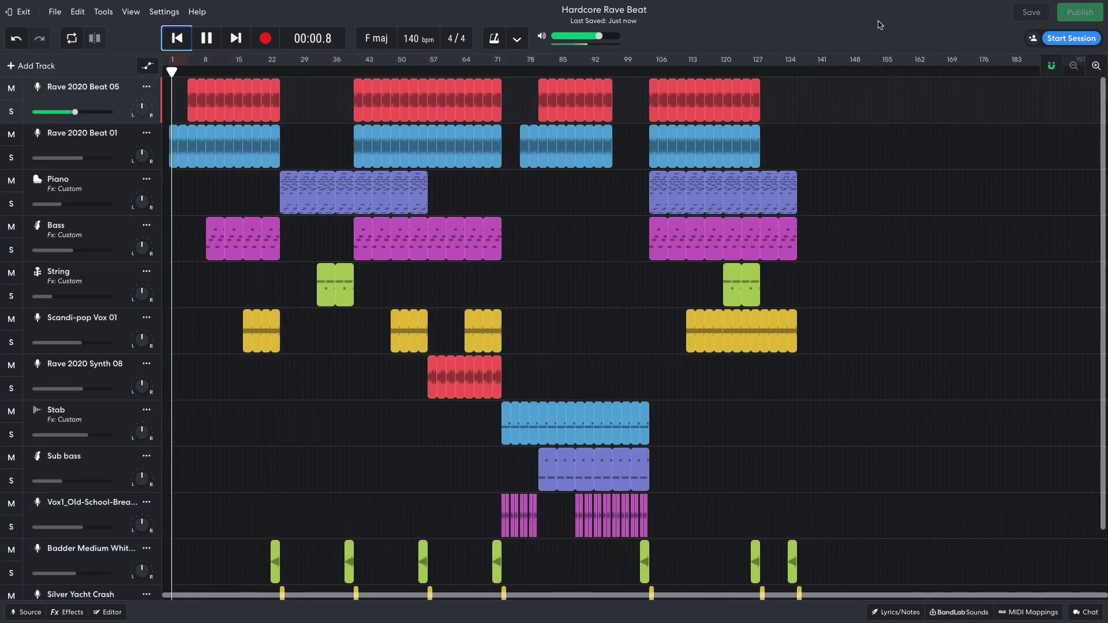